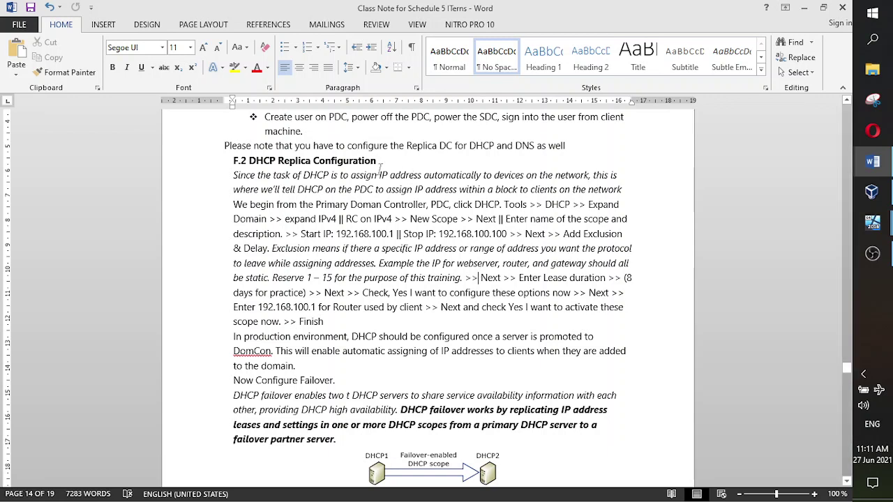
- Highlight the DHCP Replica Configuration heading and its purpose paragraph in the class notes
drag(378, 161, 467, 193)
click(375, 222)
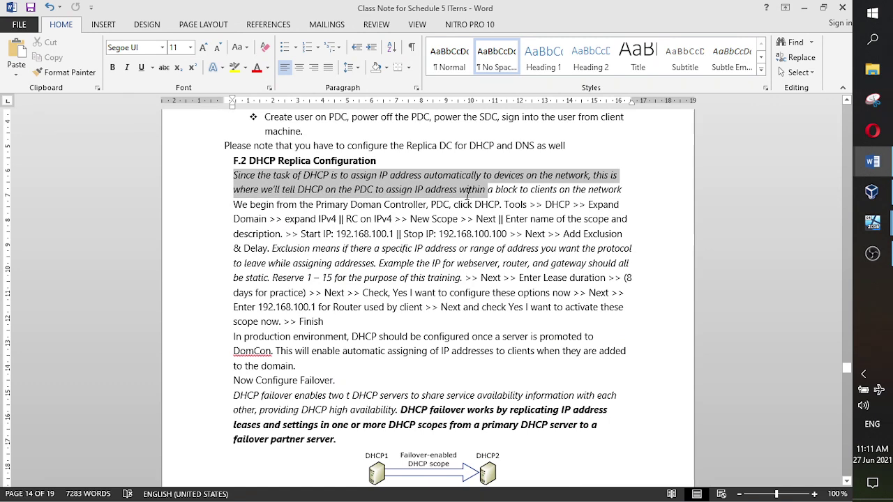
drag(468, 194, 621, 190)
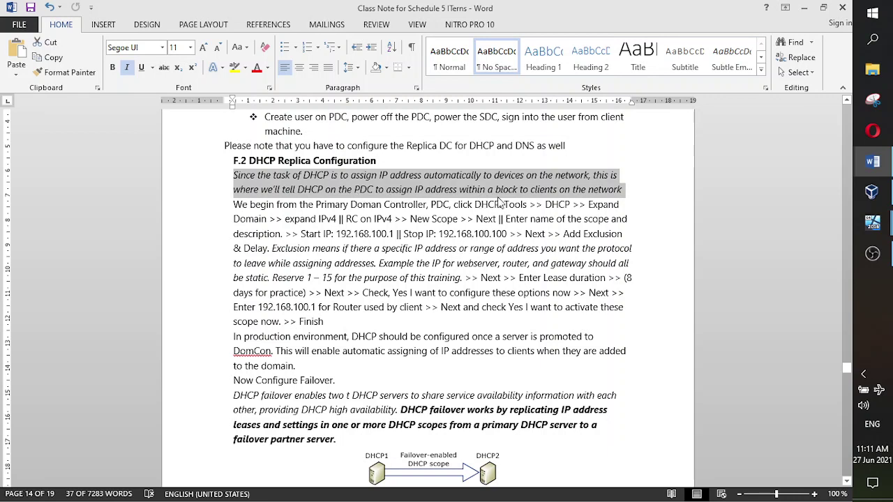
click(631, 210)
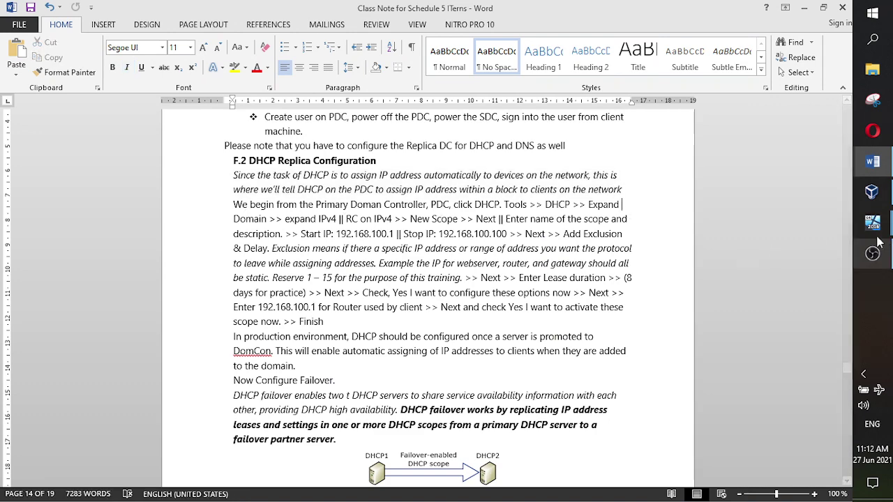
- On the Itern Server VM, show Server Manager's DHCP page and launch the DHCP console from Tools
click(811, 201)
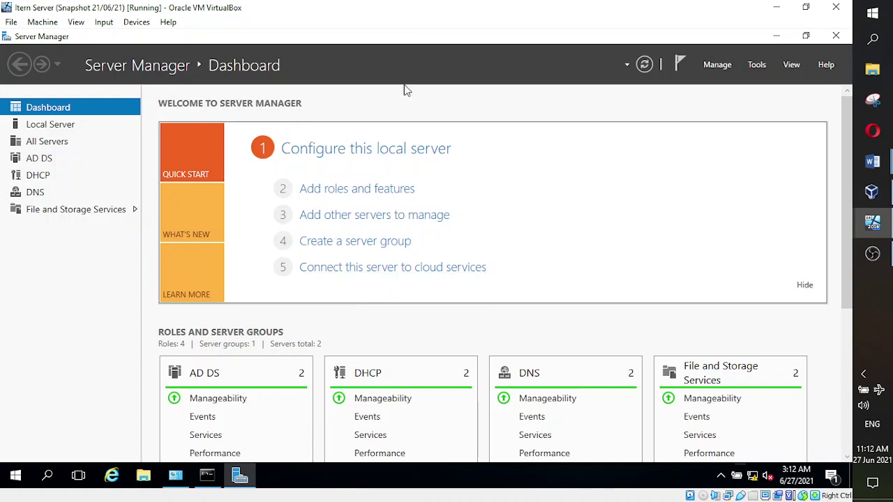
click(43, 180)
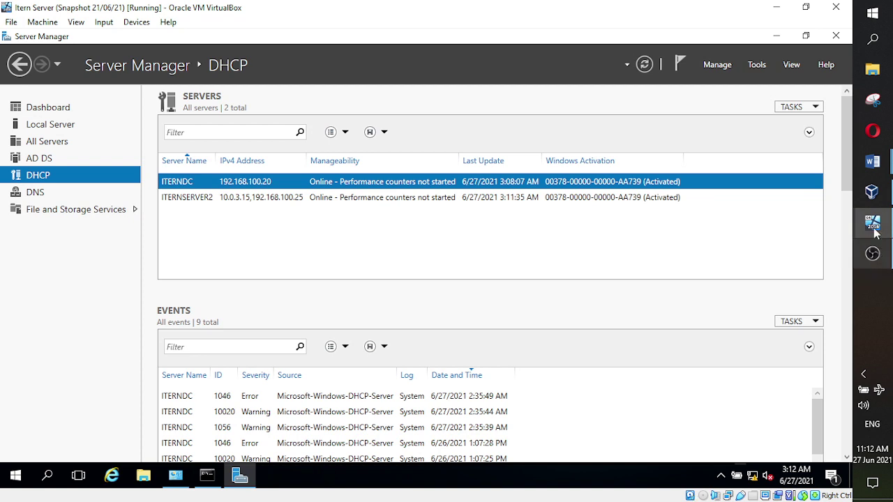
click(758, 68)
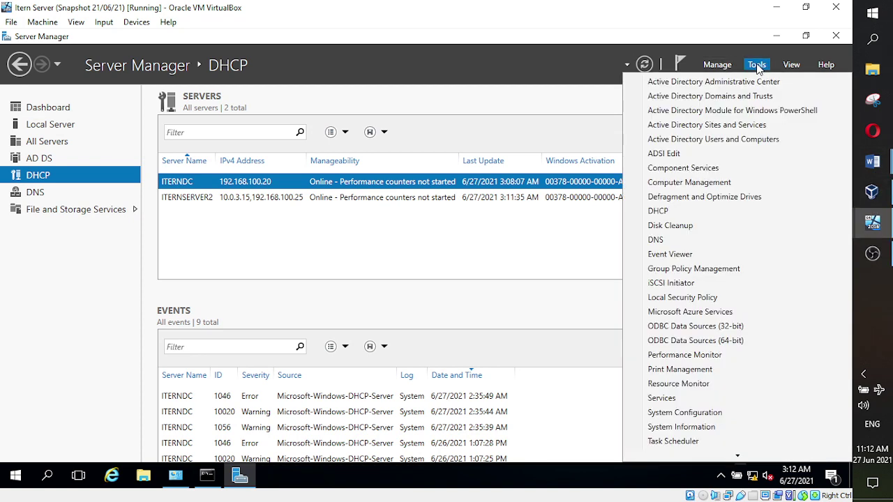
click(661, 213)
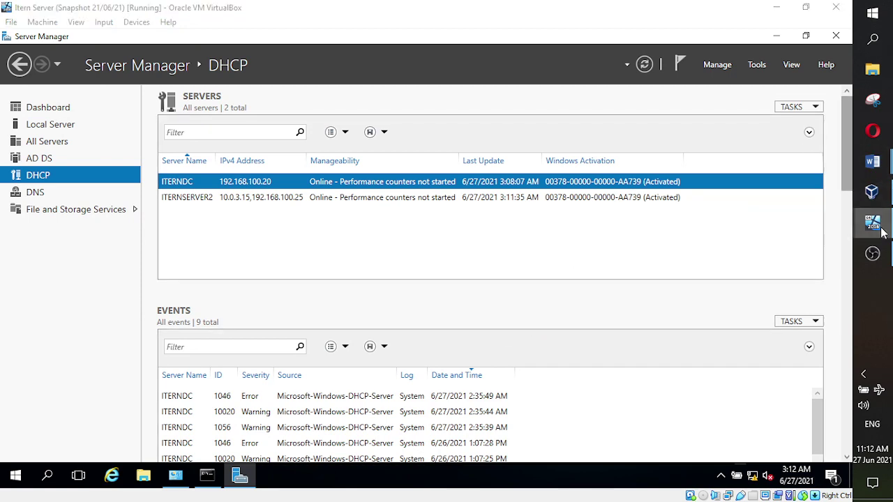
mouse_move(874, 224)
click(782, 265)
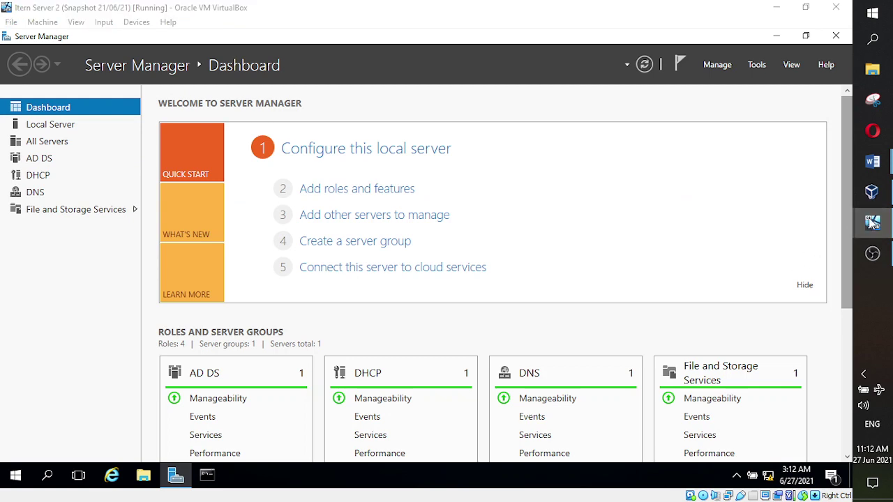
click(800, 185)
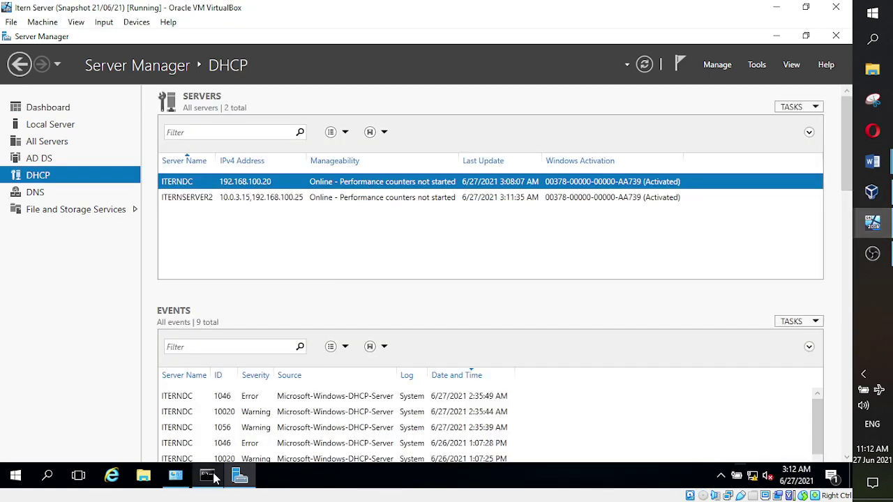
click(178, 484)
click(785, 68)
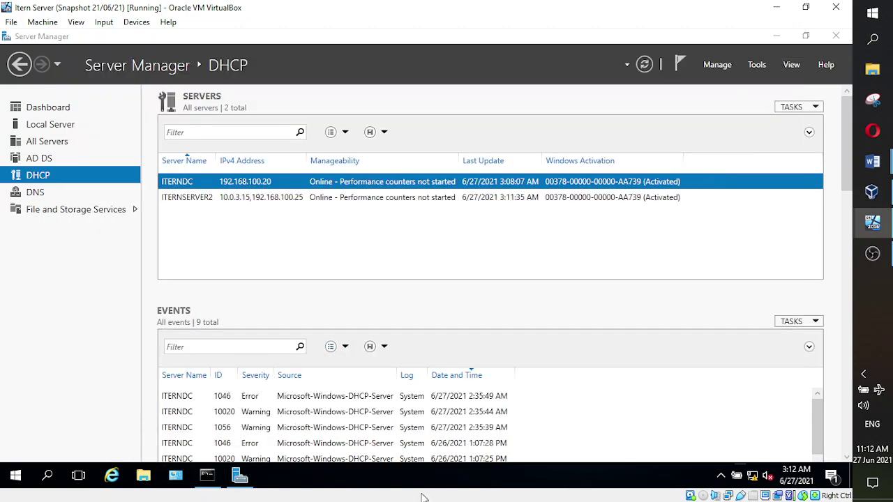
mouse_move(241, 478)
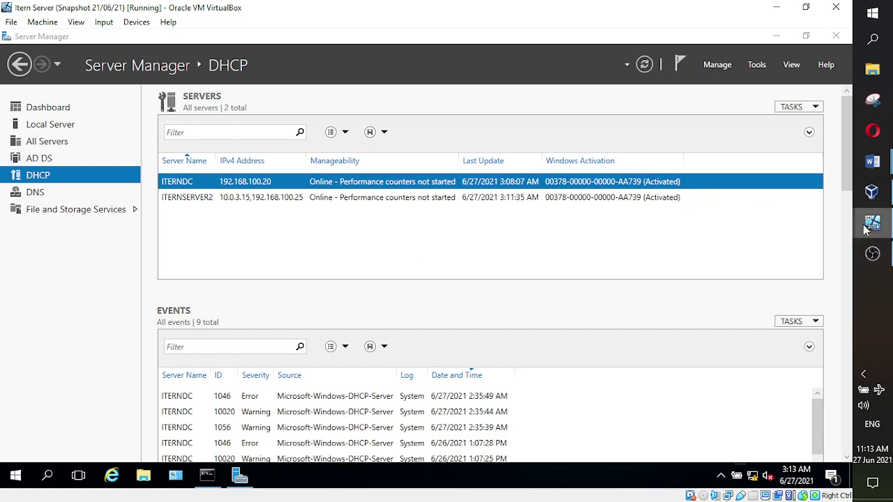
mouse_move(872, 225)
click(800, 266)
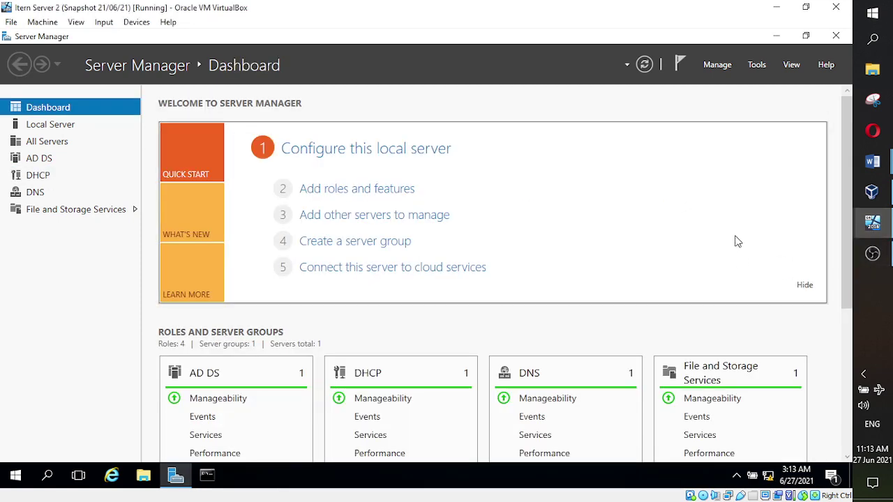
click(810, 176)
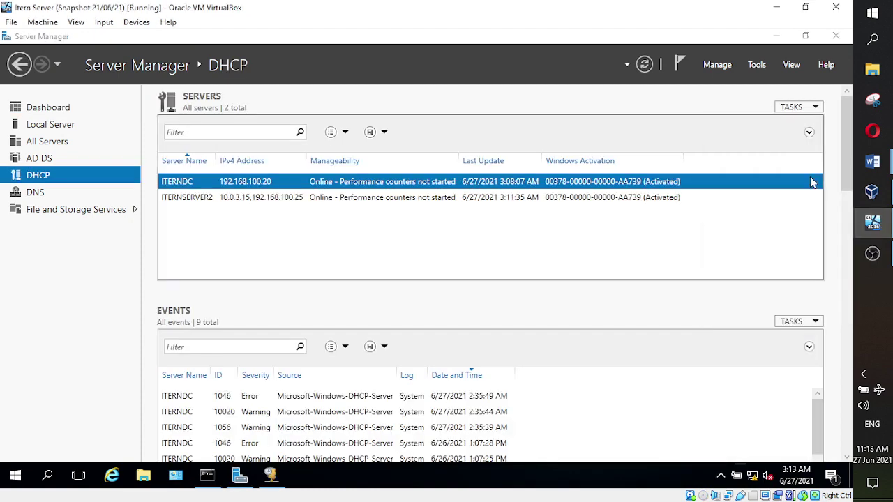
- Expand iterndc.itern.com > IPv4 to view Policies in the DHCP console, then return to the class notes
click(271, 476)
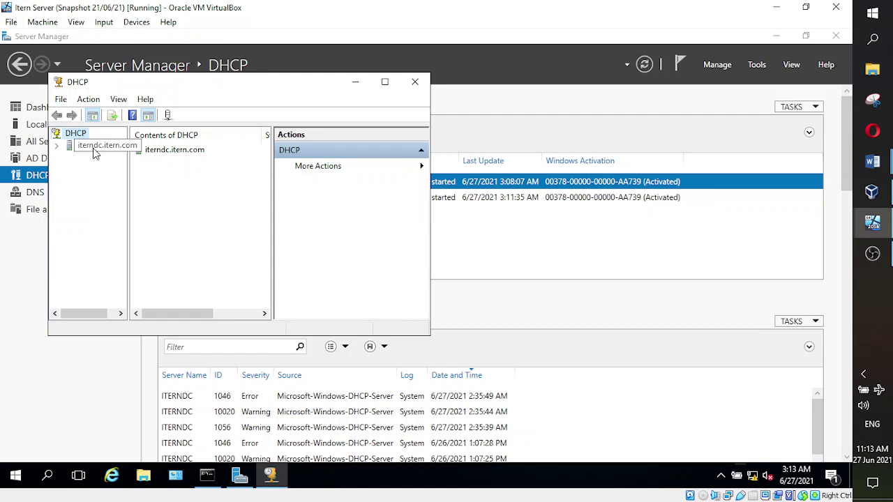
click(58, 146)
click(69, 159)
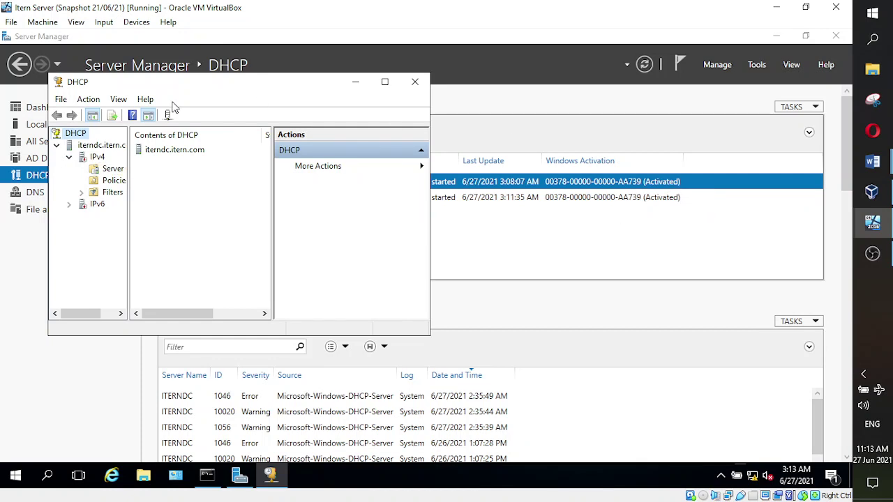
click(116, 182)
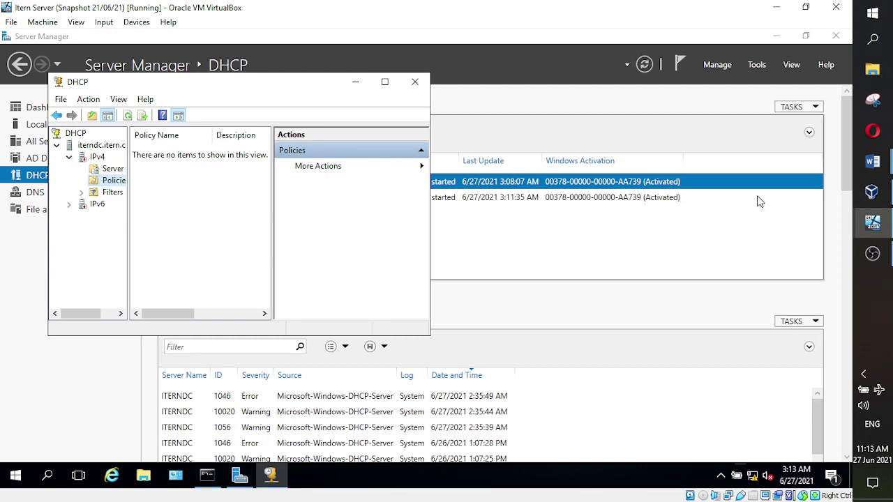
mouse_move(872, 162)
click(759, 129)
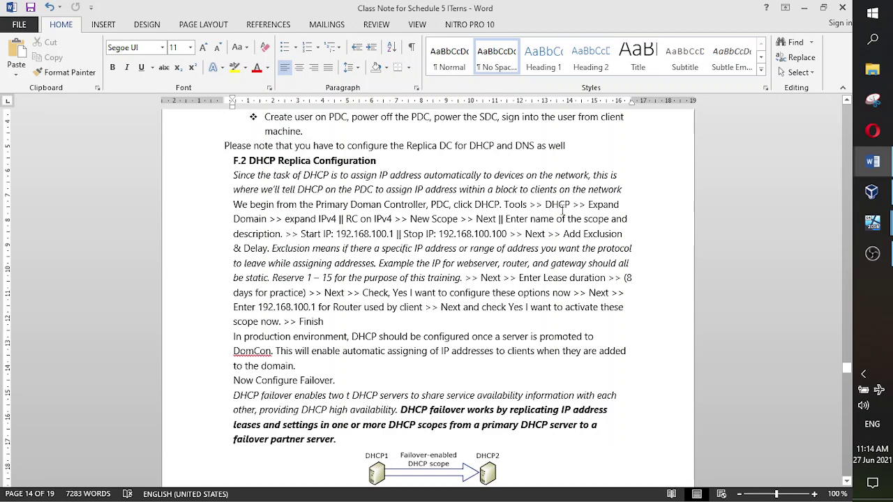
- Back on the Itern Server VM, start a New Scope from iterndc's IPv4 node and move the wizard aside
mouse_move(872, 222)
click(834, 214)
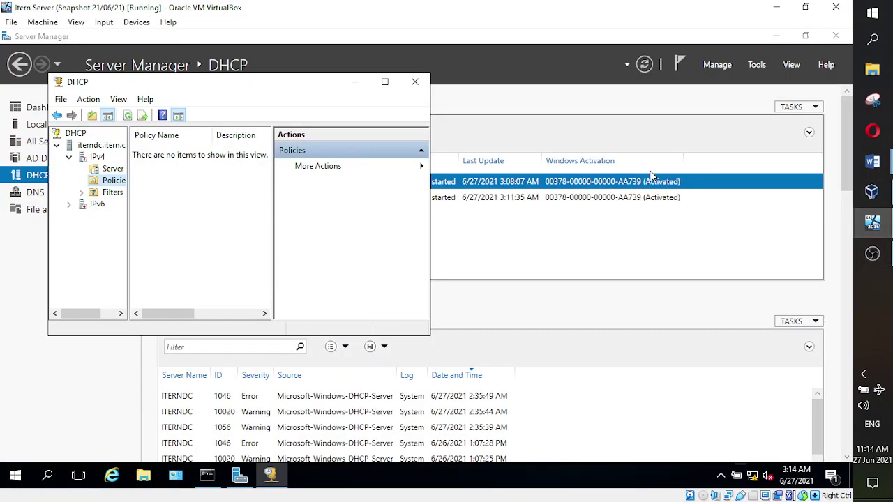
right_click(99, 157)
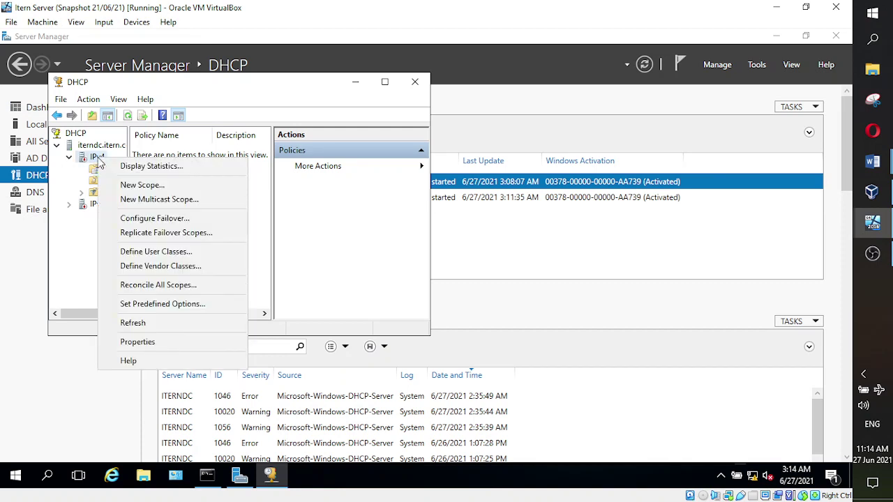
click(146, 185)
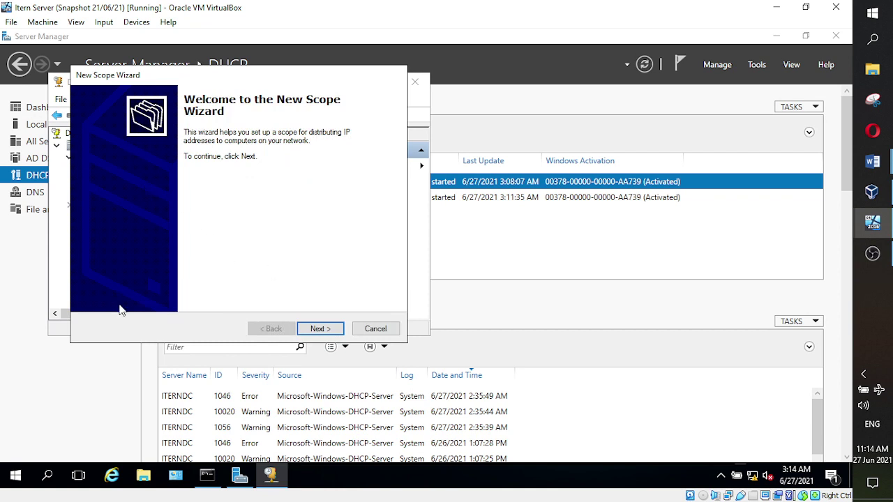
drag(249, 84, 282, 102)
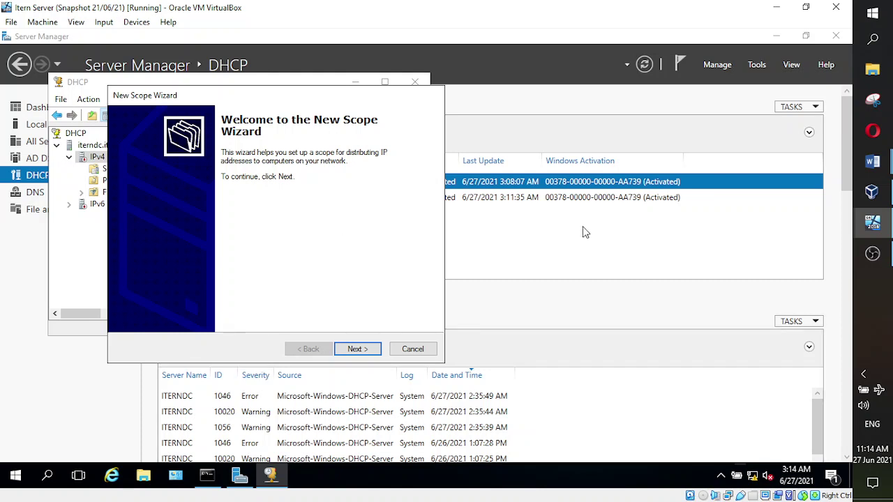
- Name the new scope IternDHCP with the description 'Protocol for All ITern Trainees'
click(357, 349)
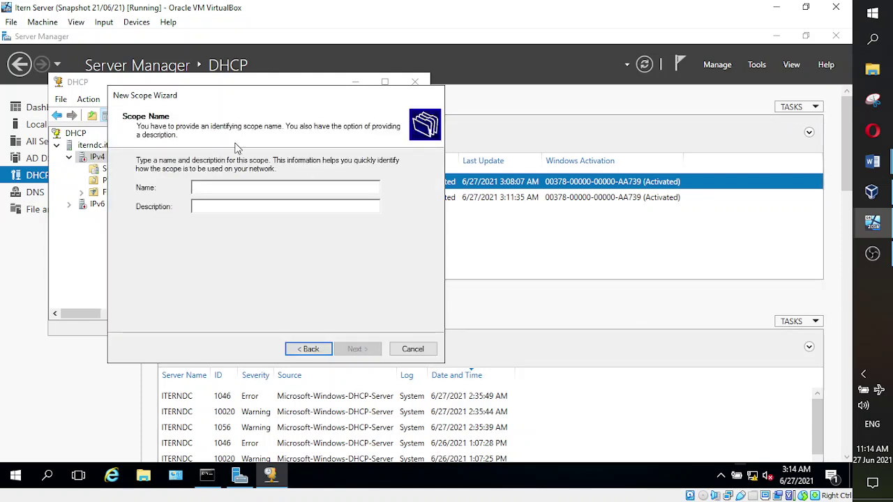
click(234, 188)
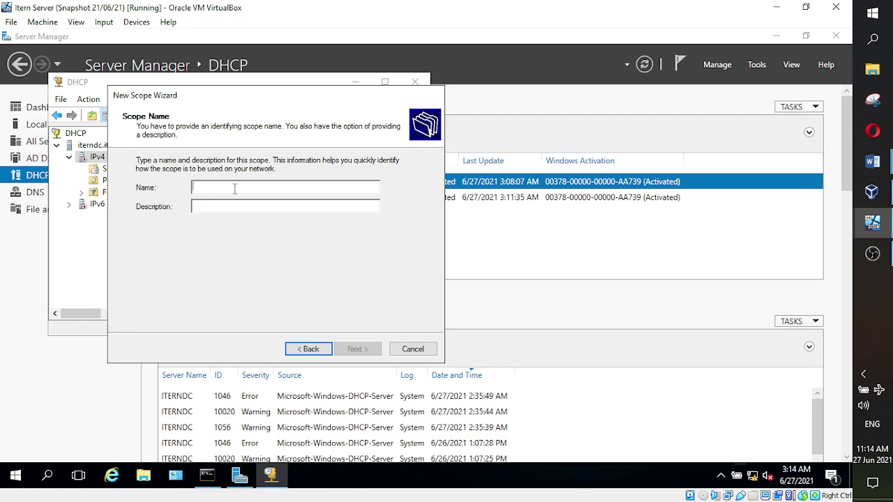
text(Itern)
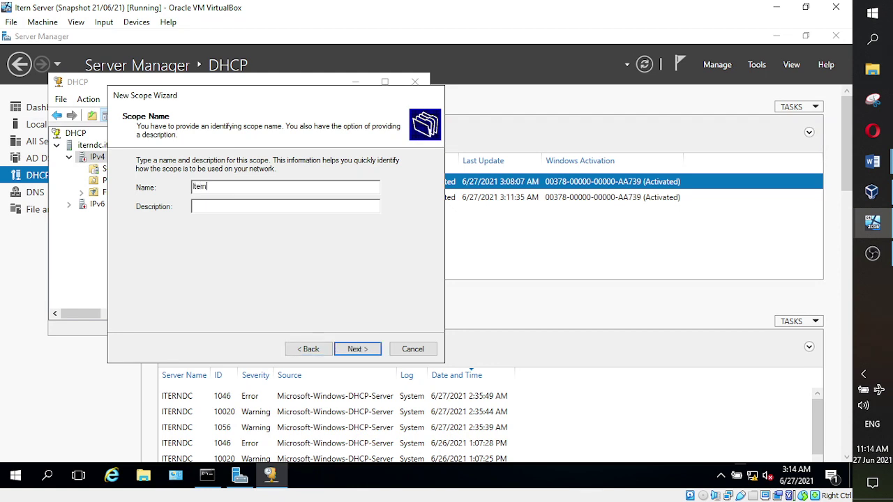
text(DHCP)
click(247, 208)
text(A)
key(BackSpace)
text(Protocol for All I)
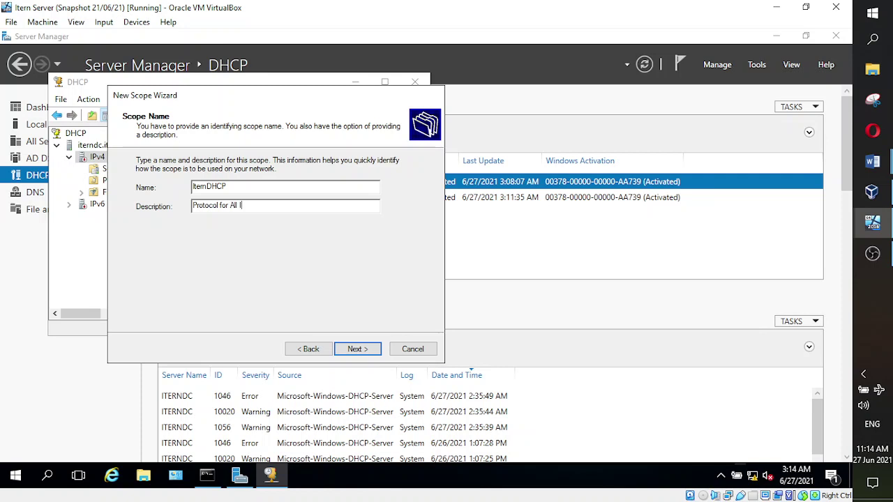
text(Ter)
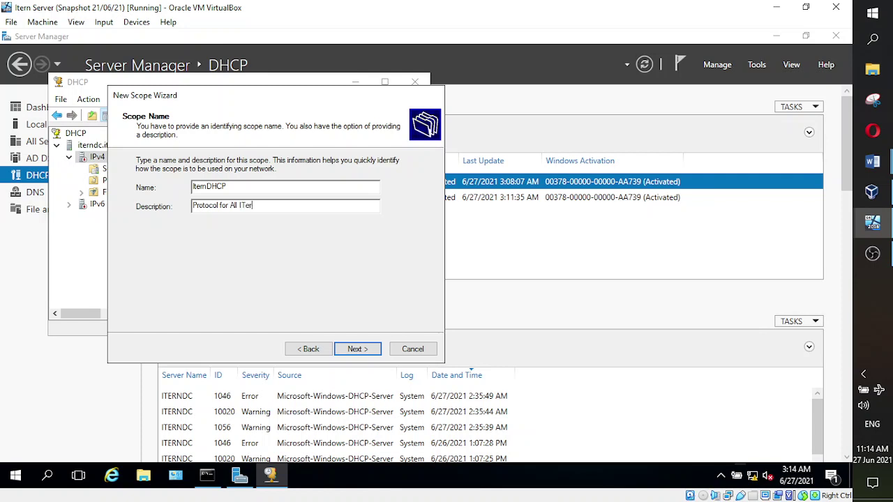
text(n Trainees)
- Give the scope the address range 192.168.100.1–192.168.100.100, with length 24 and mask 255.255.255.0
click(366, 350)
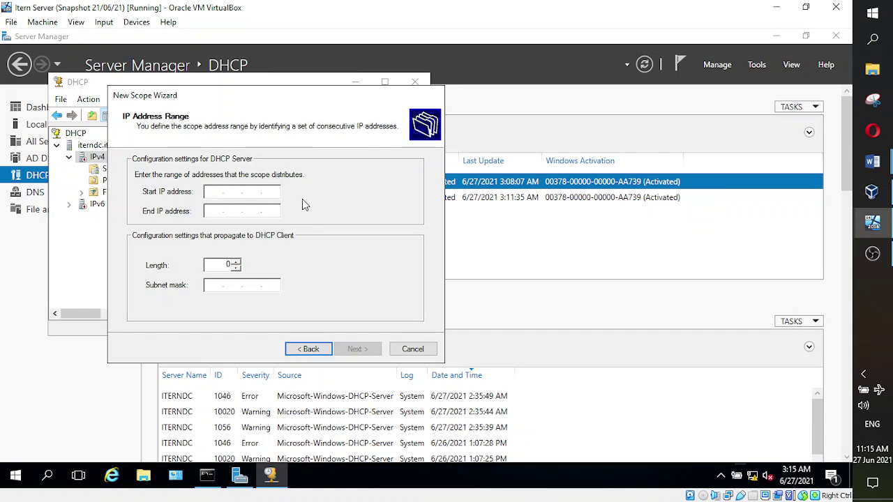
text(192.168.100.1)
click(218, 213)
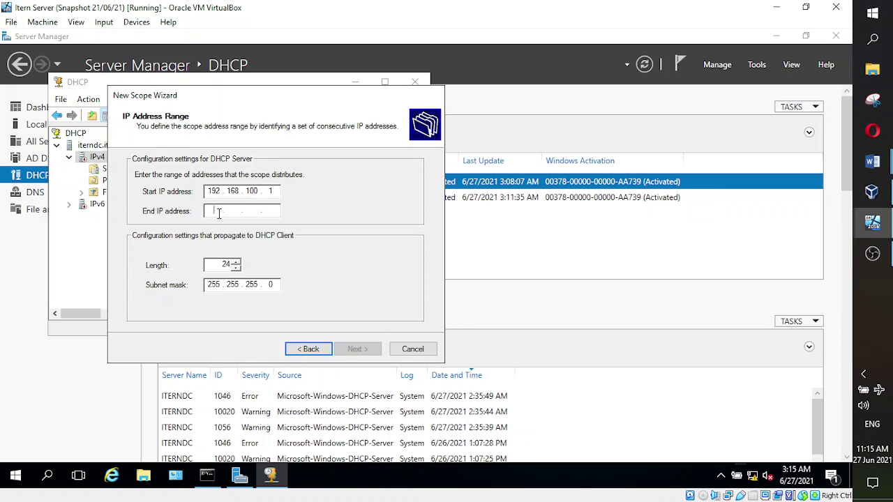
text(192 . )
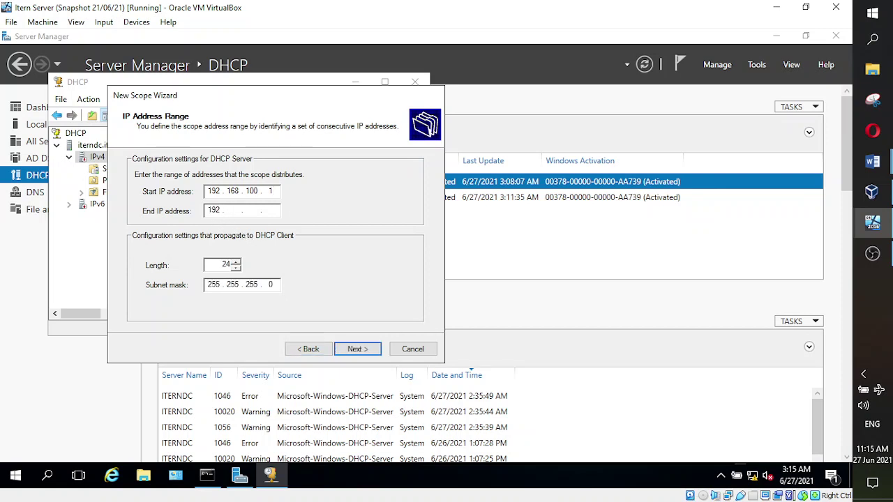
text(168 . 100 . 100)
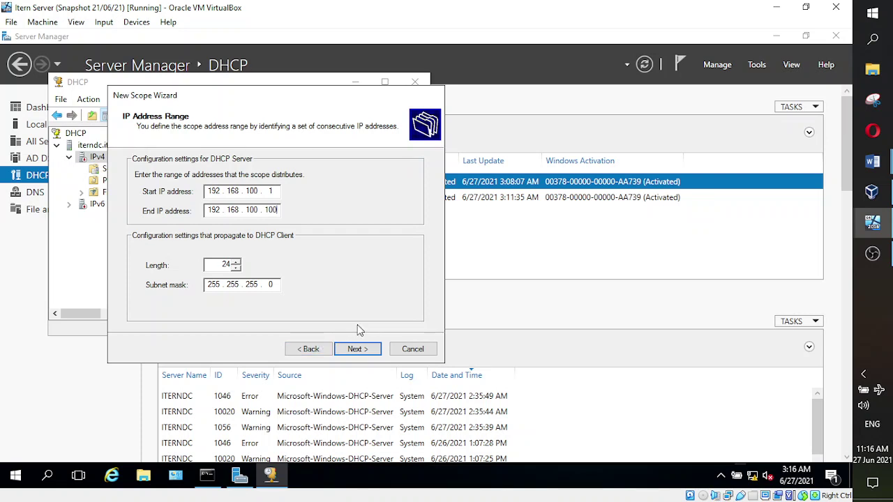
- Move to the exclusions page, step back to recheck the address range, then return to exclusions
click(339, 350)
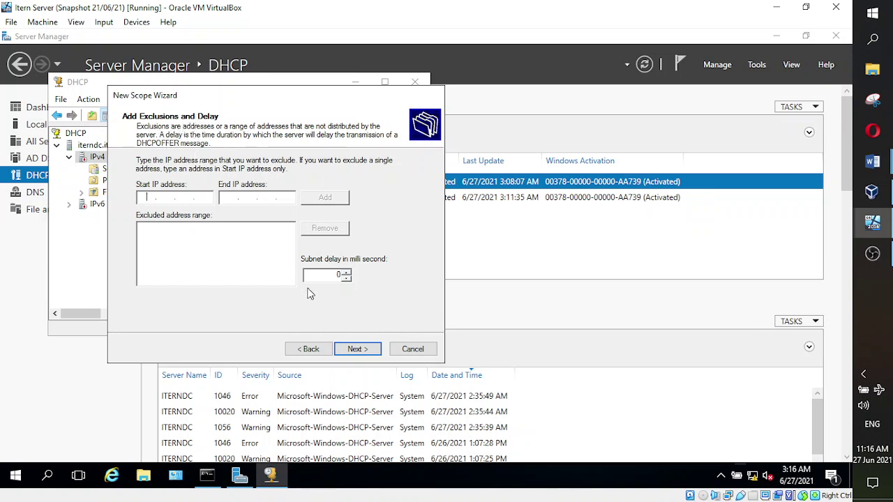
click(297, 349)
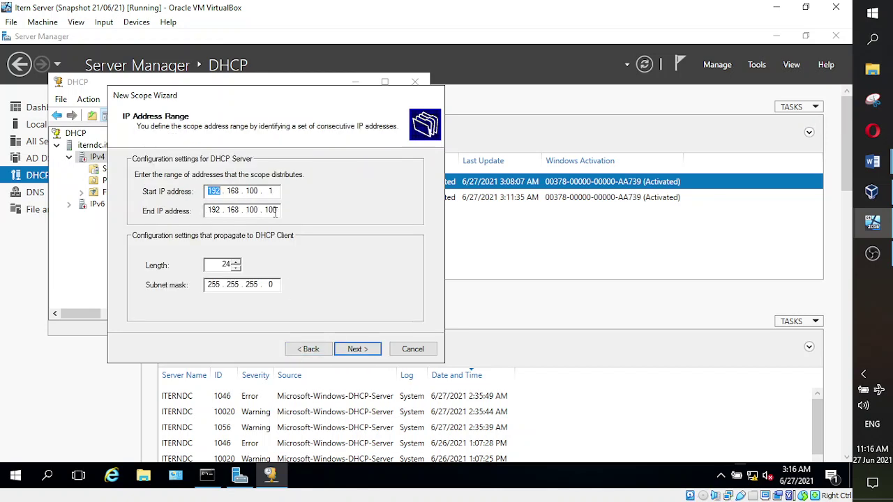
click(355, 348)
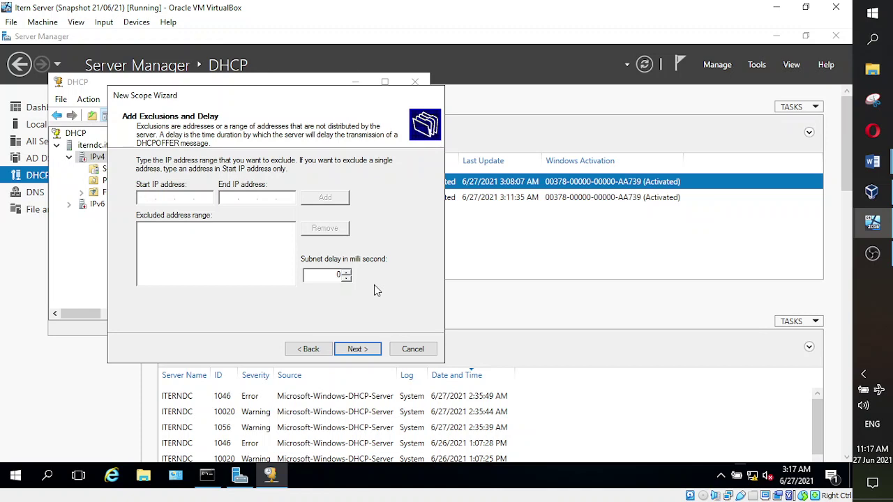
- Add the exclusion range 192.168.100.1 to 192.168.100.15 to the scope
text(192 . 168 . 100 . 1)
click(227, 197)
text(192)
key(BackSpace)
key(BackSpace)
text(92 . 1)
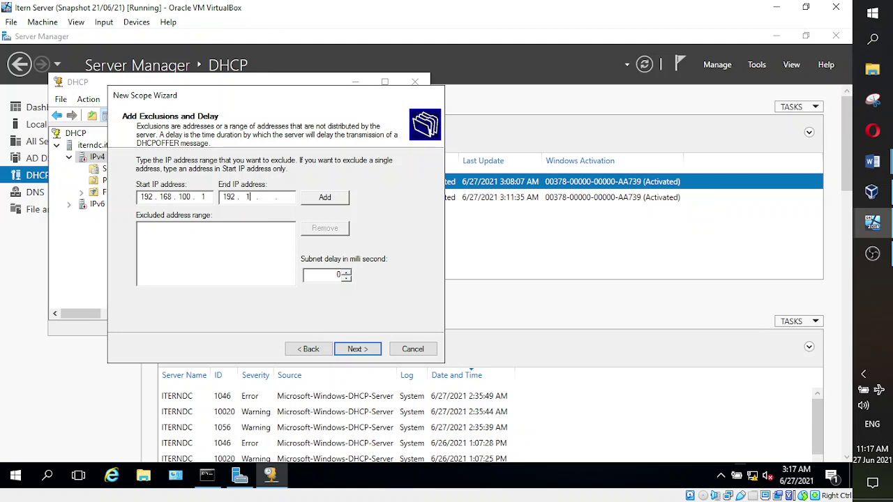
text(68 . 100 . 15)
click(330, 198)
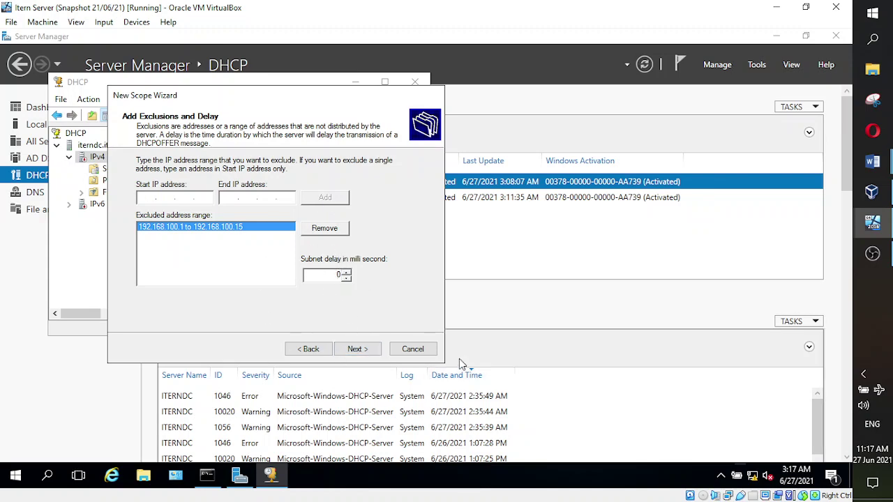
mouse_move(873, 163)
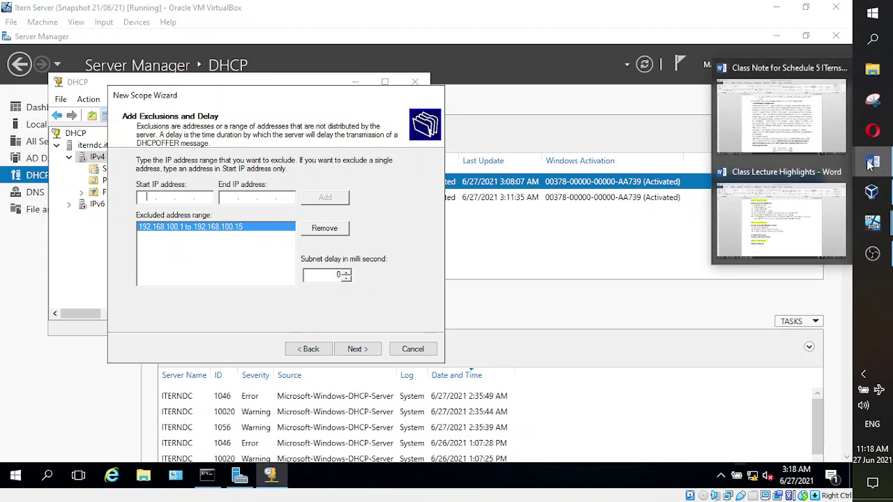
click(755, 136)
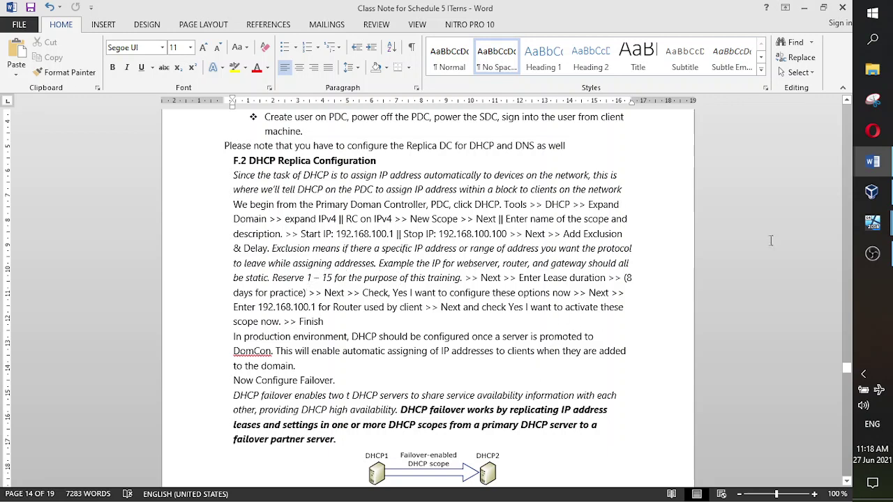
mouse_move(873, 223)
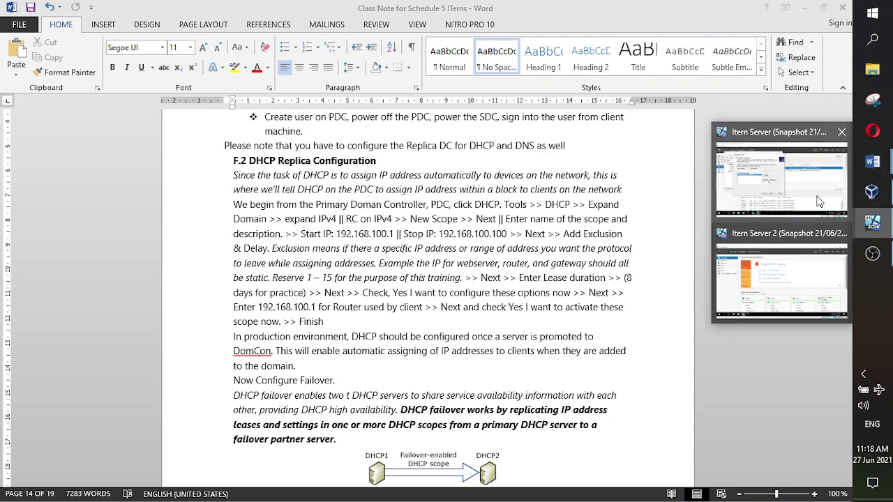
click(787, 178)
- Continue past the exclusions page with subnet delay 0 to the Lease Duration page
click(355, 349)
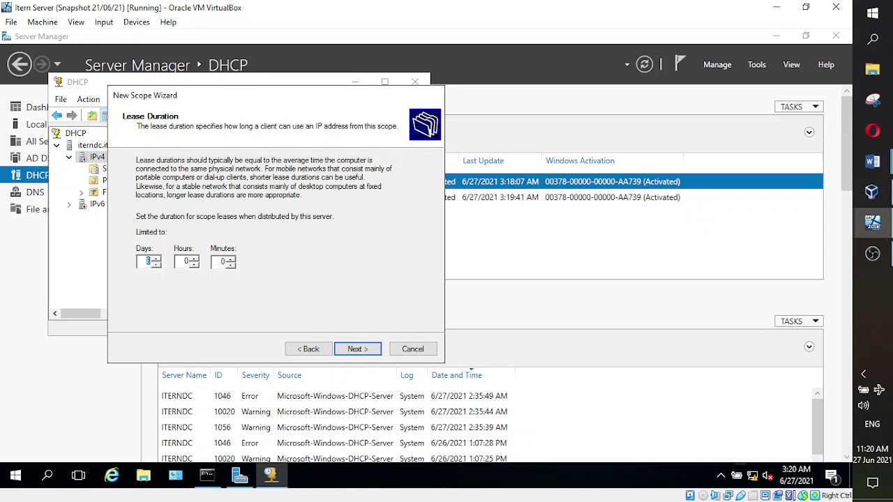
- Change the scope's lease duration to 8 days, 0 hours and 0 minutes
text(1)
double_click(150, 261)
text(8)
- Choose to configure DHCP options now and add 192.168.100.1 as the scope's router
click(352, 351)
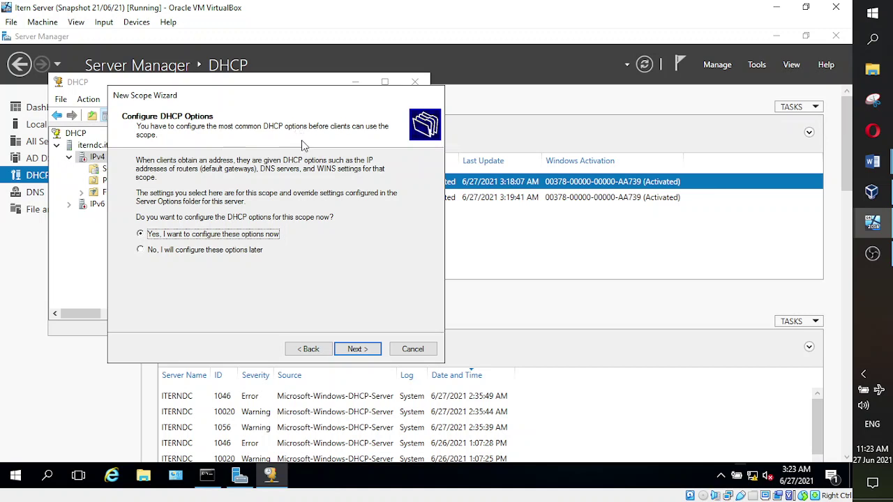
click(350, 353)
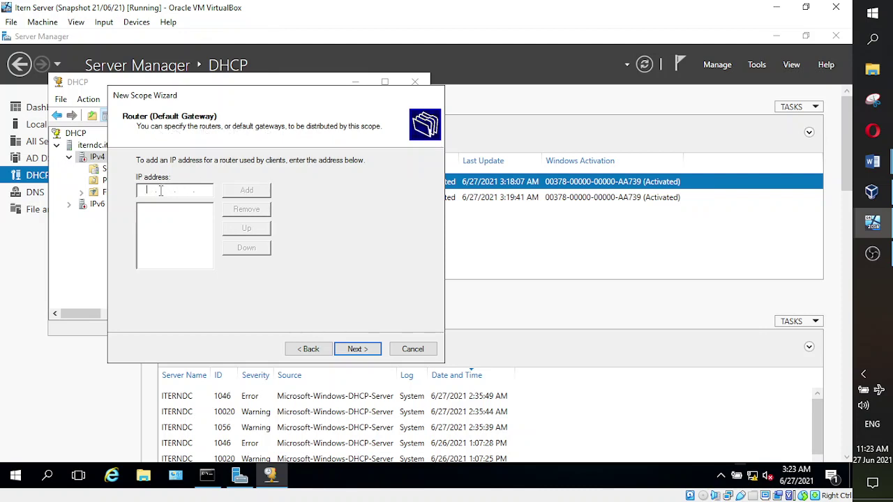
text(192 . 168 . 100 . 1)
click(249, 192)
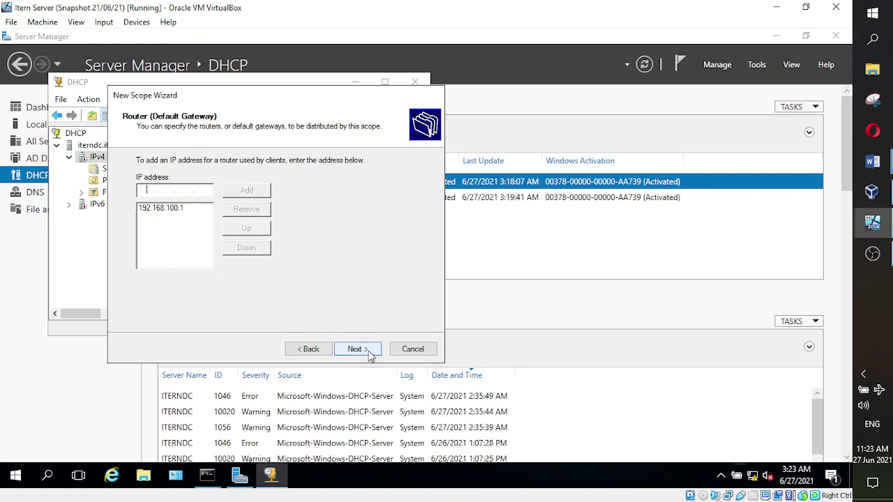
- Advance to the DNS page (parent domain item.com, DNS 192.168.100.20), then bring up the Word notes
click(356, 349)
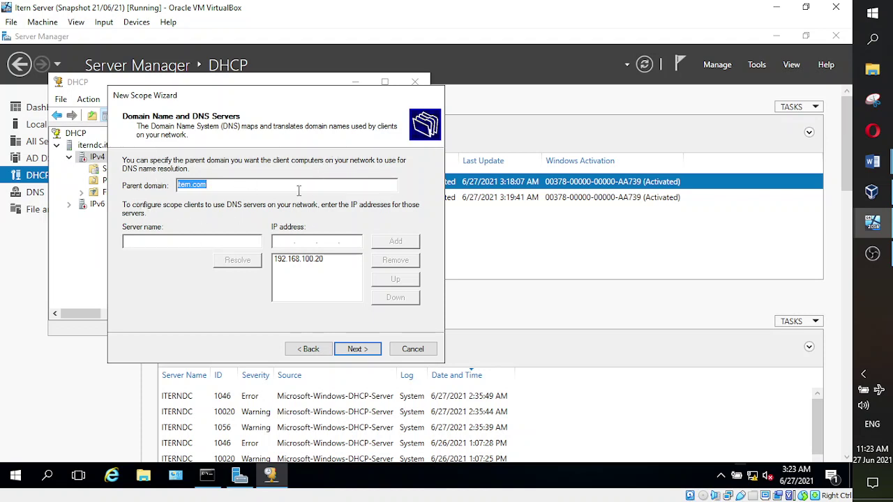
click(240, 183)
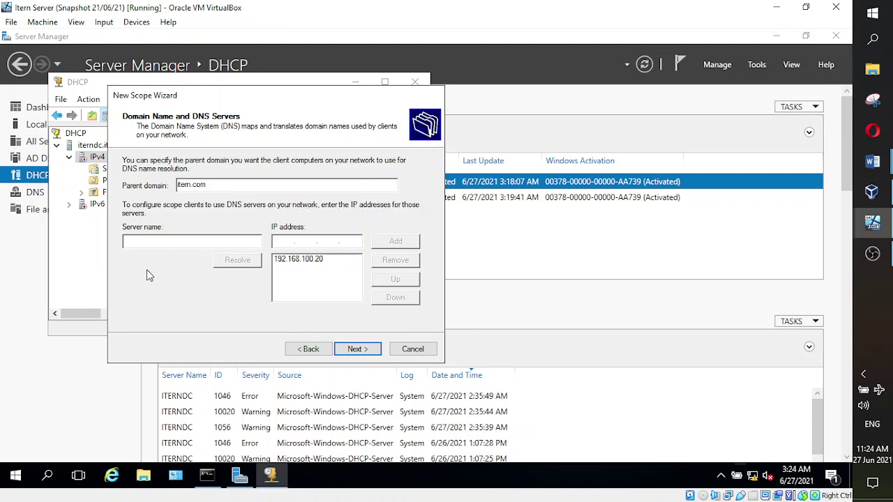
mouse_move(873, 165)
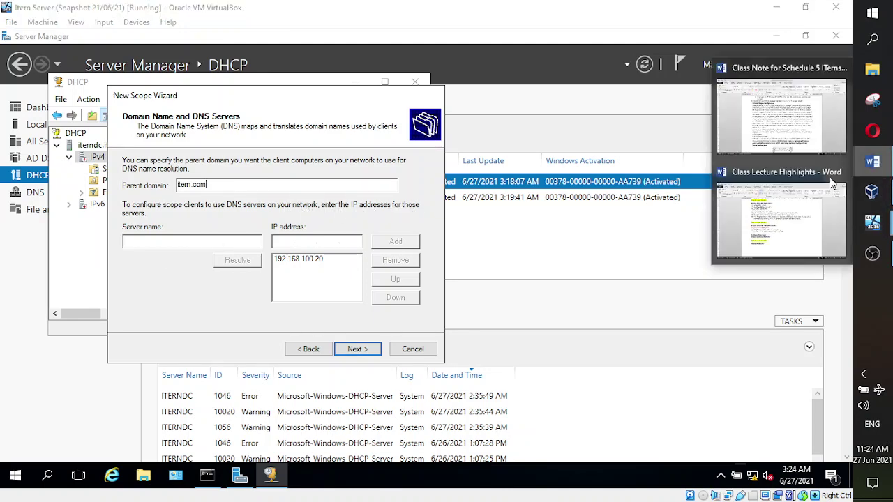
click(765, 144)
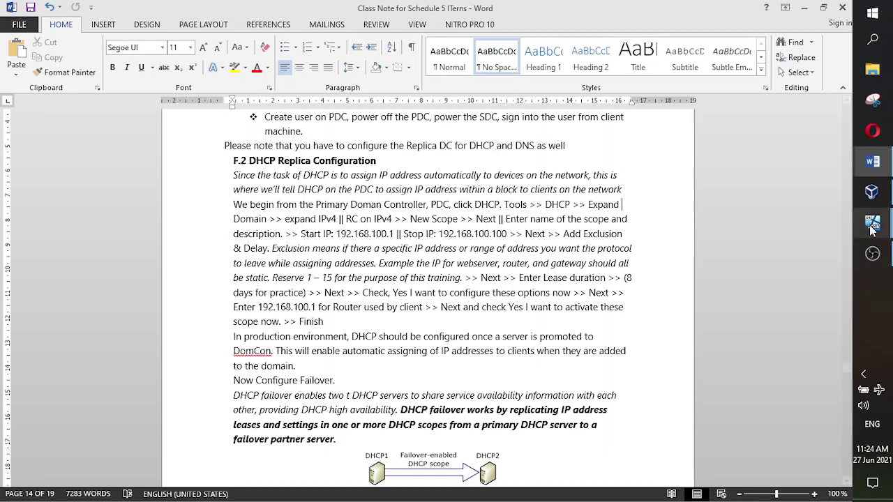
- Return from the Word notes to the New Scope Wizard's domain name and DNS page
mouse_move(871, 230)
click(786, 194)
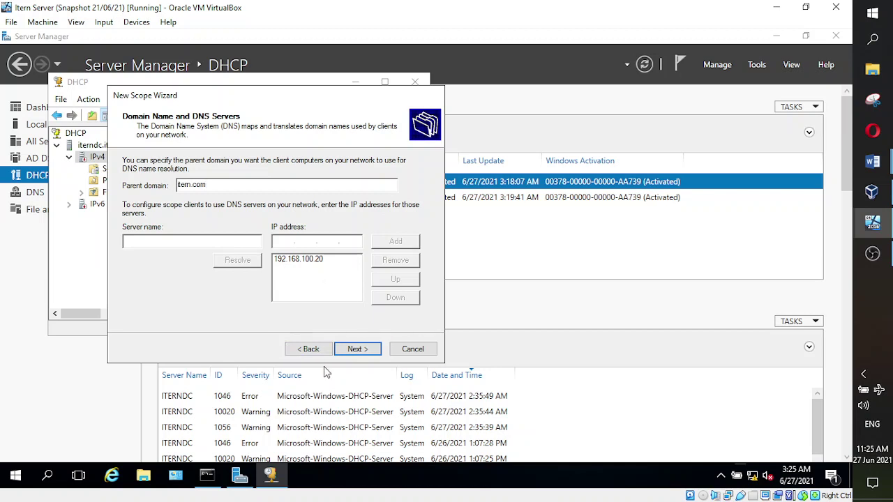
- Accept the DNS settings, skip WINS servers, activate the scope now and finish the wizard
click(362, 351)
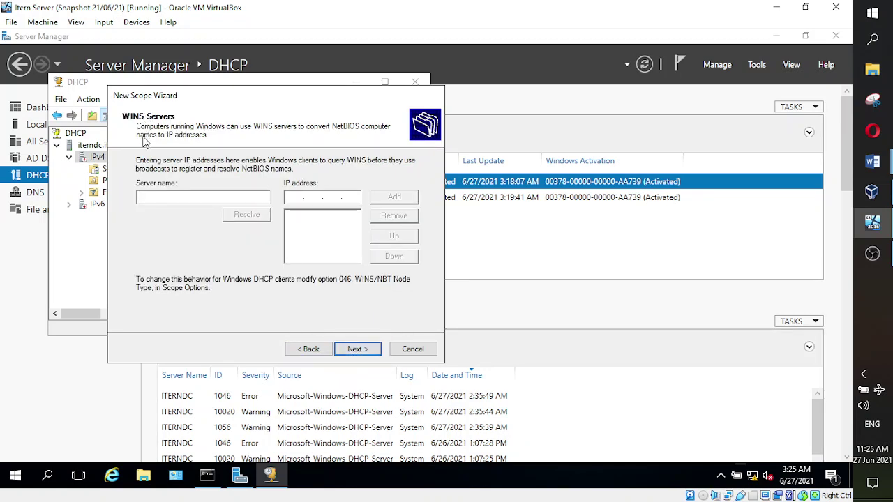
click(355, 350)
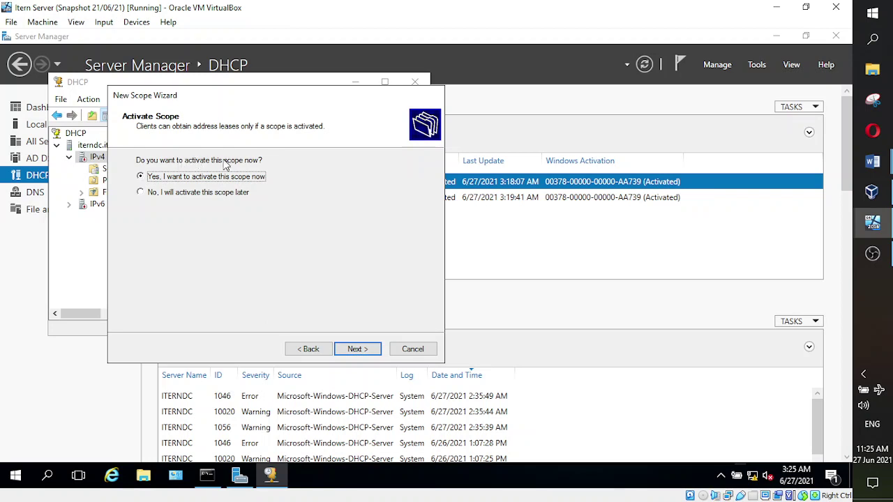
click(356, 348)
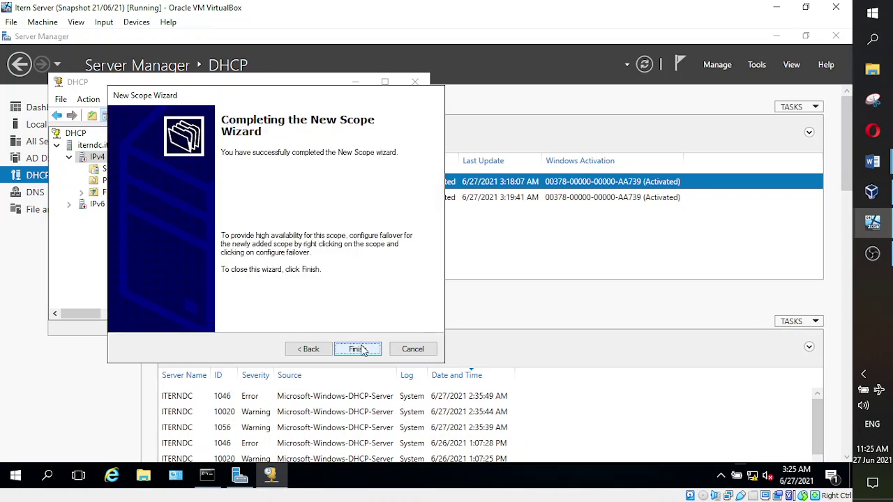
click(355, 348)
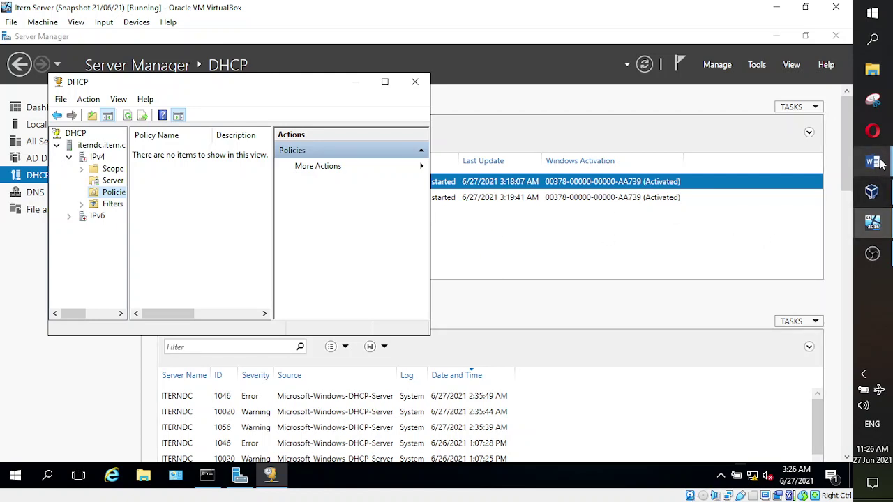
- Bring the Word class notes forward and delete the stray 't' before 'DHCP' in the failover paragraph
mouse_move(872, 163)
click(784, 119)
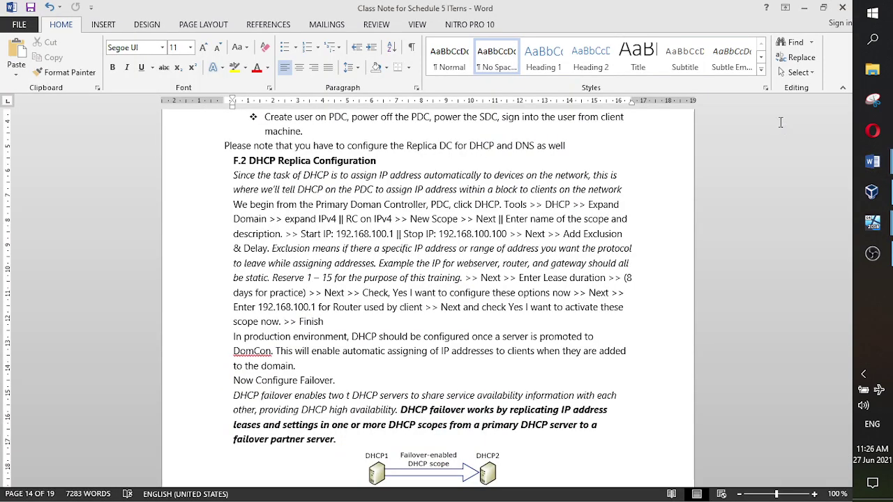
scroll(390, 269, down, 1)
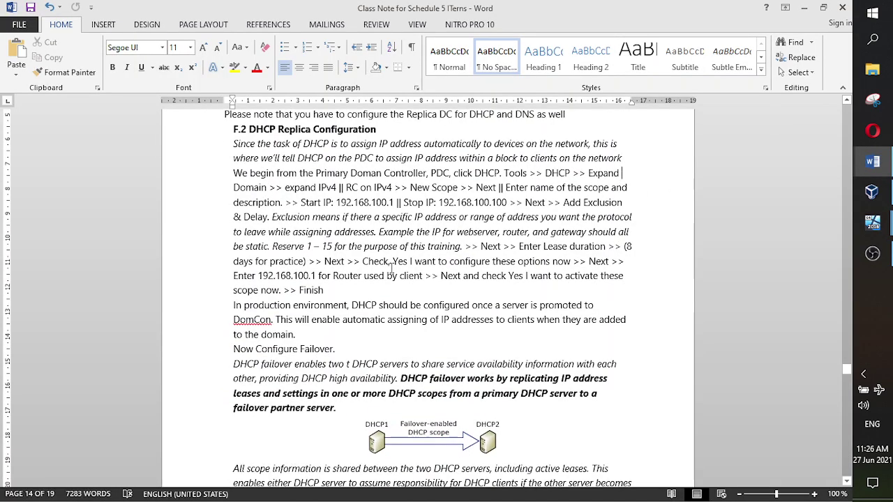
click(270, 305)
scroll(270, 305, down, 1)
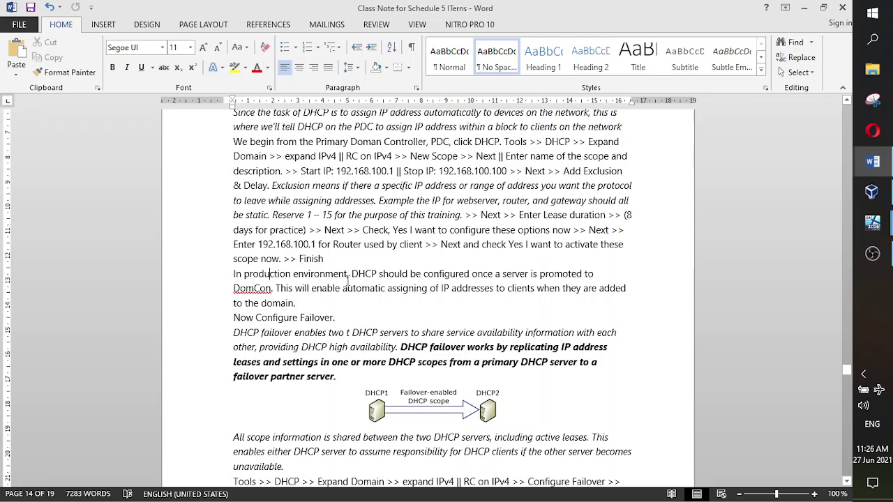
scroll(401, 305, down, 1)
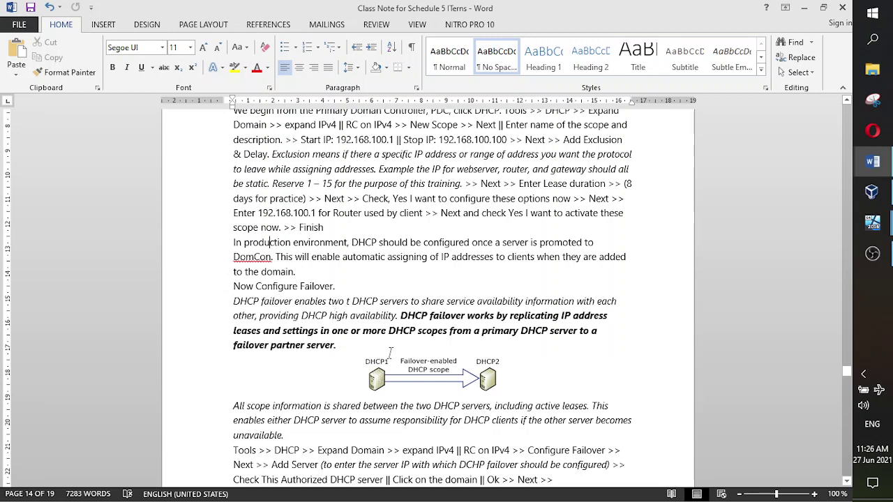
click(349, 301)
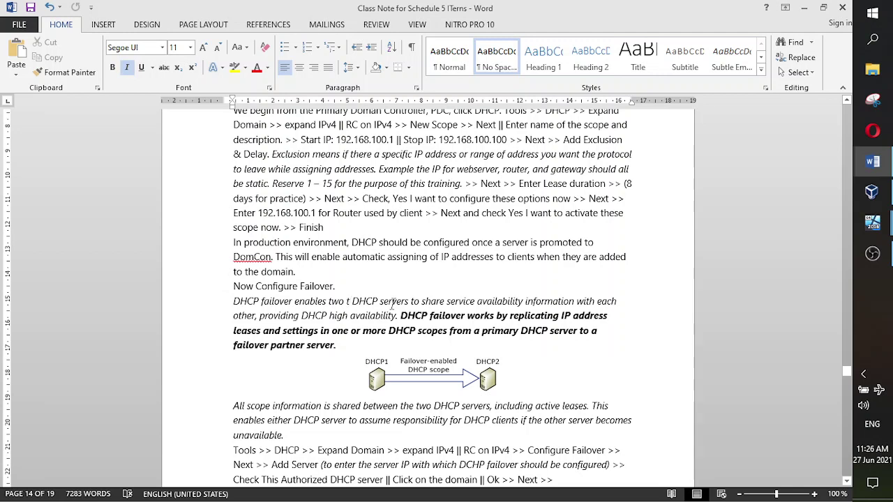
key(BackSpace)
key(BackSpace)
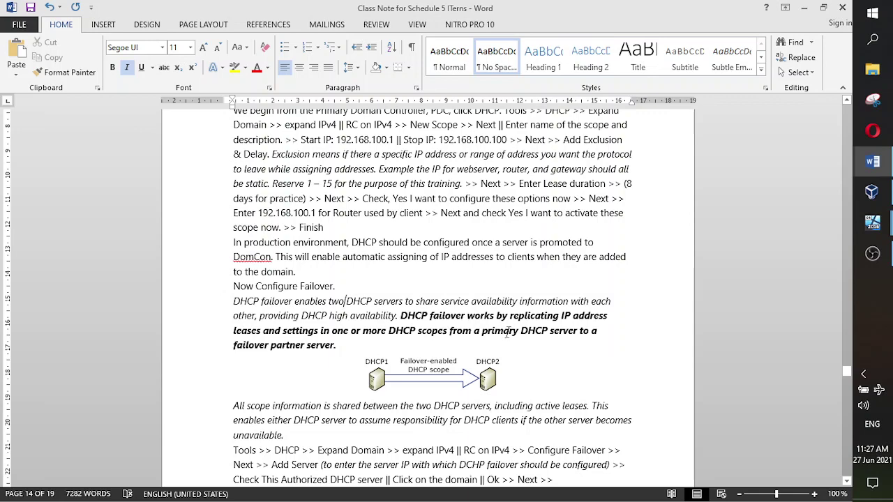
- Scroll down to the Configure Failover section and its DHCP failover steps
scroll(351, 309, down, 1)
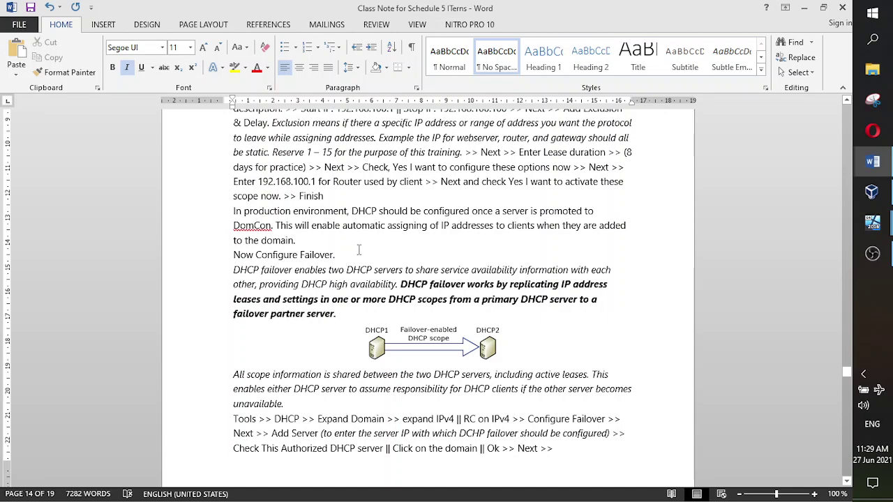
scroll(379, 289, down, 2)
scroll(380, 293, down, 1)
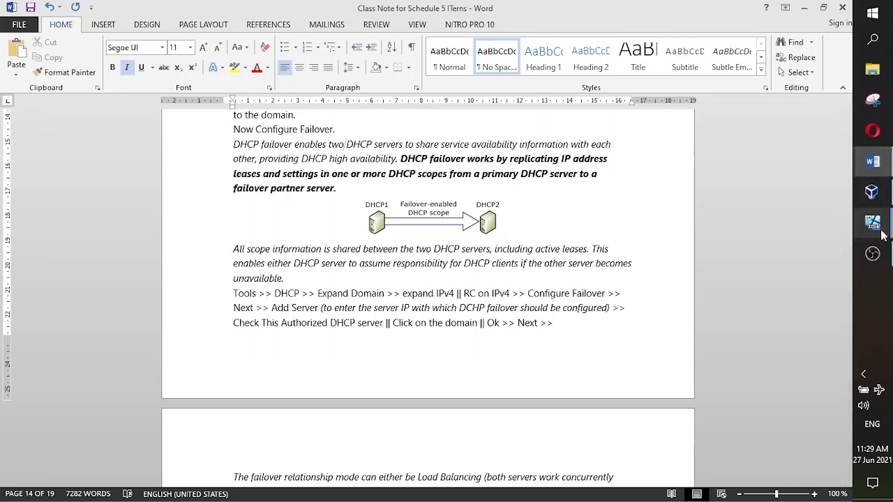
- Bring the Item Server VM forward, expand the scope's folders and widen the DHCP tree pane
mouse_move(886, 204)
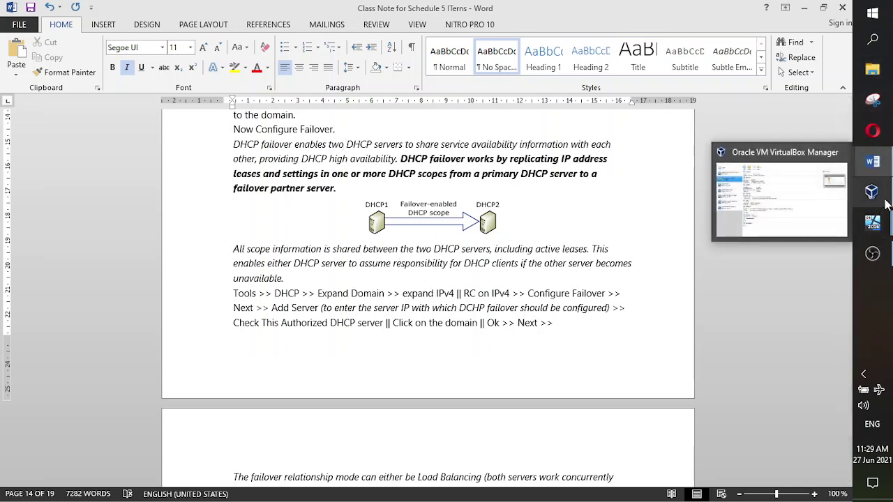
mouse_move(872, 223)
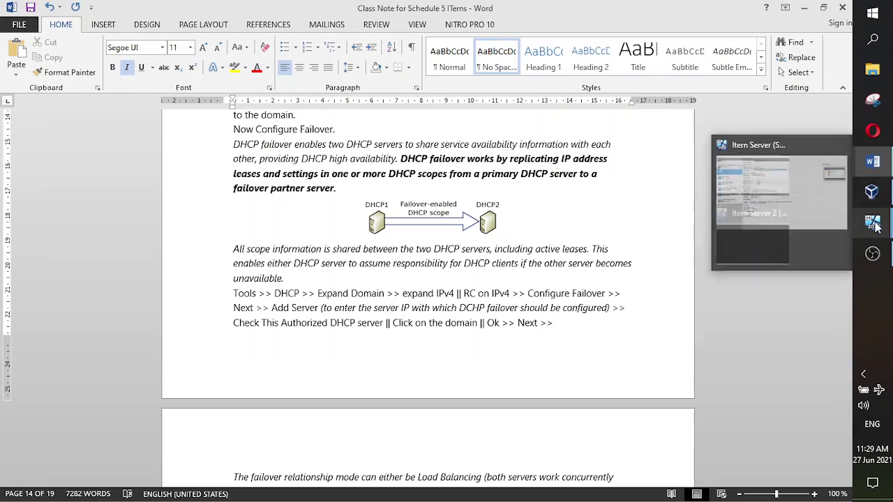
click(785, 192)
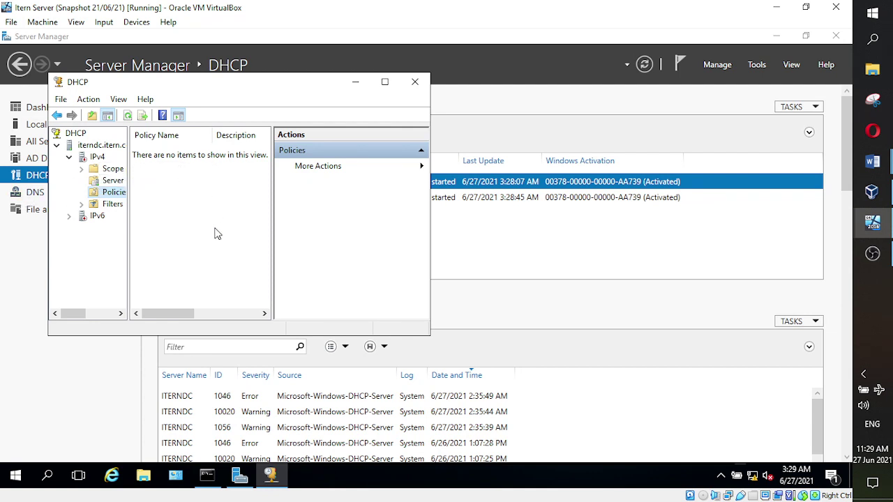
click(81, 168)
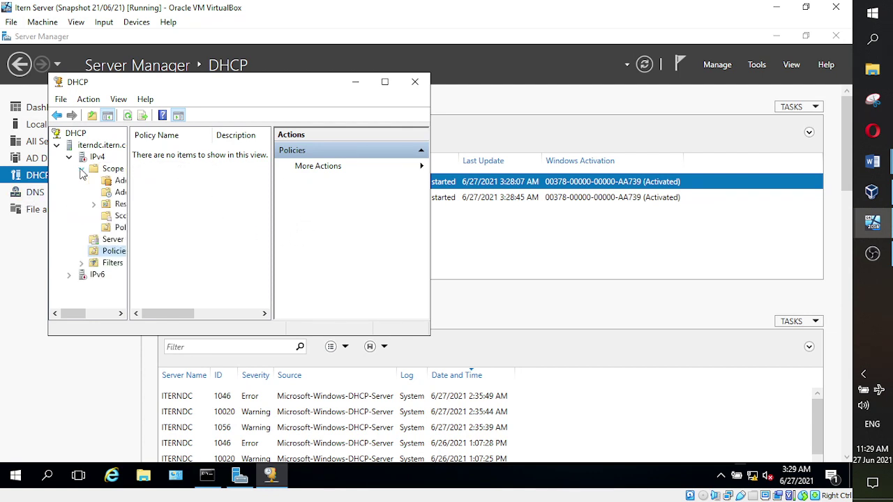
drag(128, 203, 162, 203)
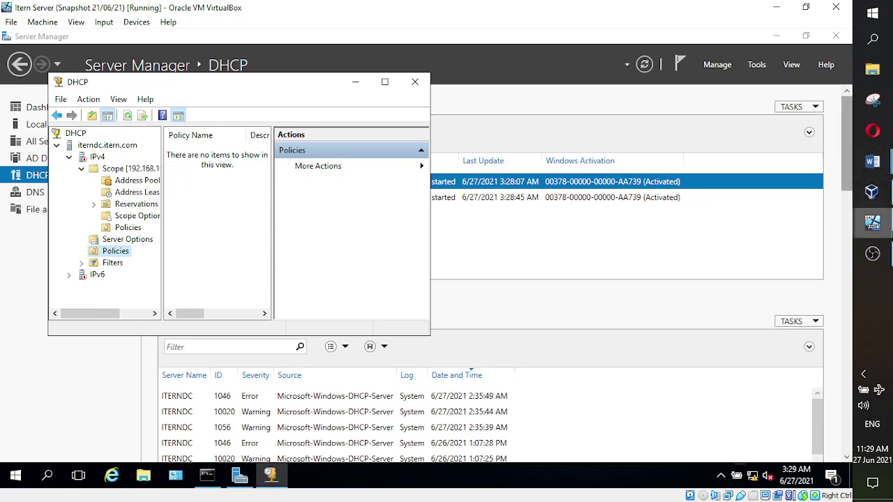
- After a glance at the class notes, return to the DHCP console and open IPv4's actions menu
mouse_move(877, 173)
click(779, 143)
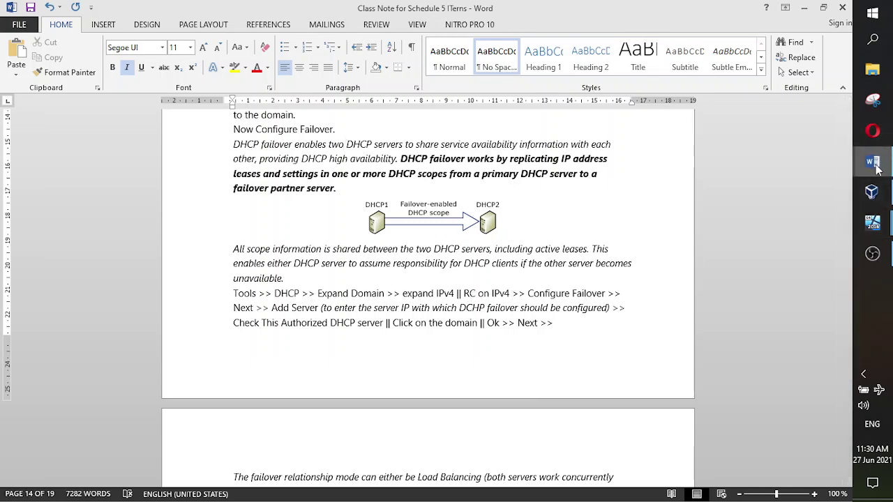
mouse_move(877, 167)
mouse_move(872, 222)
click(780, 136)
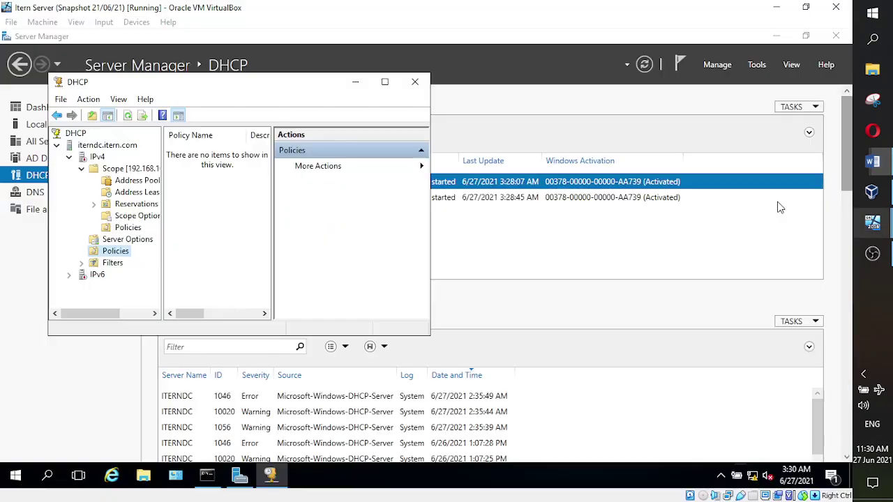
right_click(97, 158)
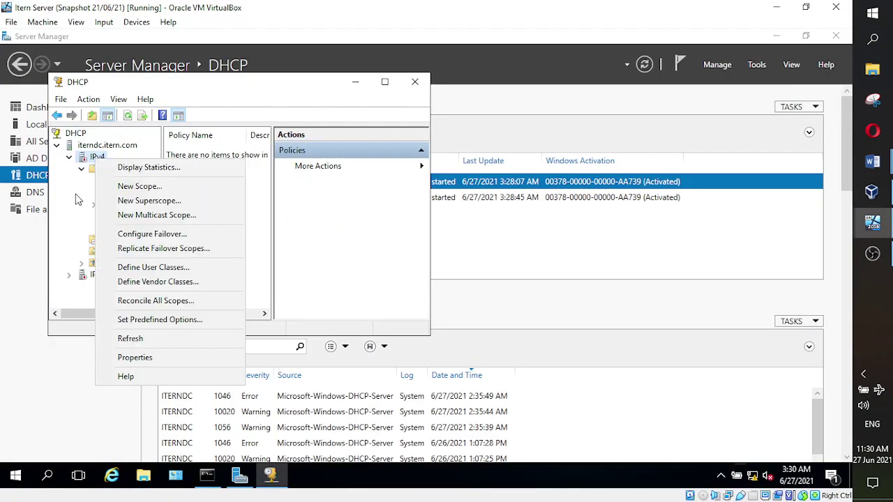
click(96, 158)
right_click(96, 158)
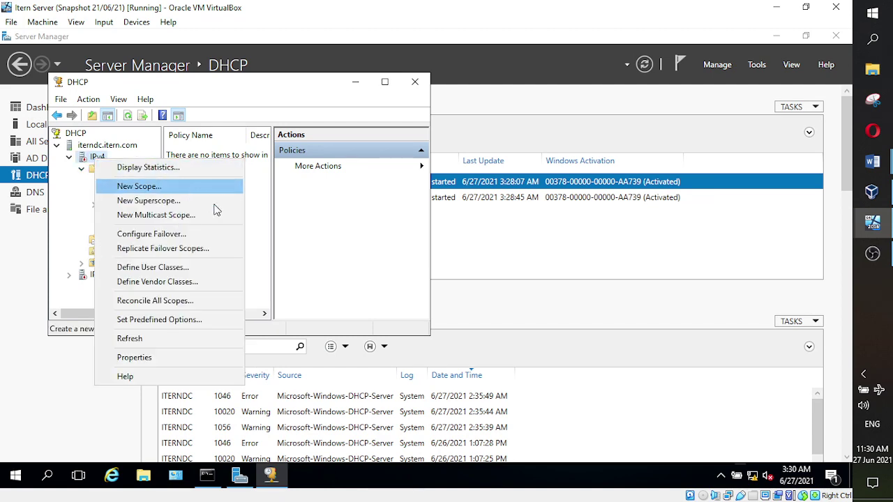
- Launch Configure Failover for scope 192.168.100.0, move the wizard aside and advance to the partner-server page
click(151, 237)
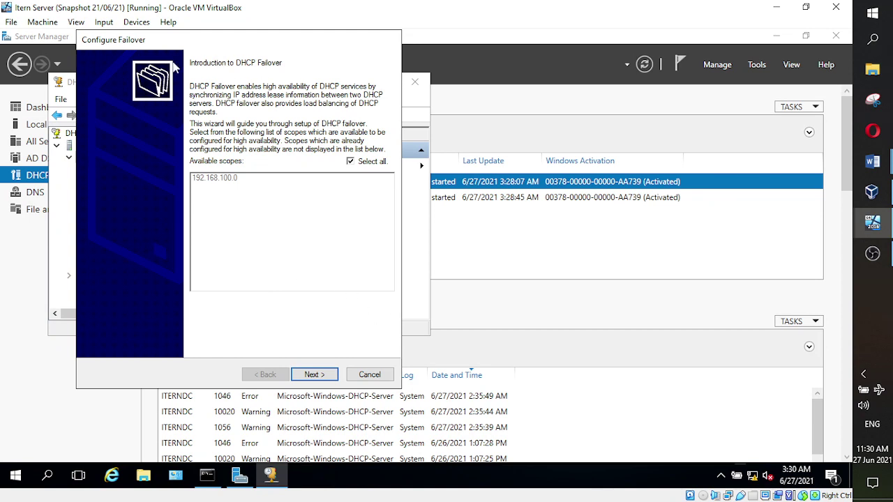
drag(245, 44, 296, 54)
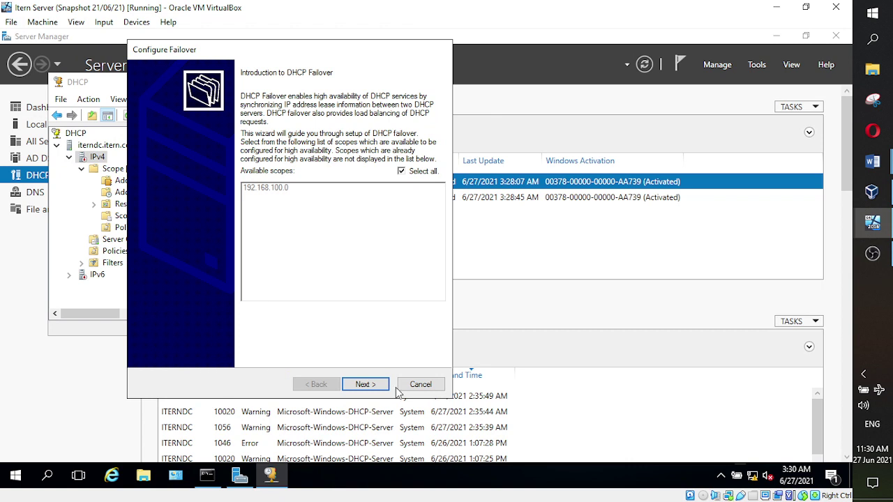
click(366, 386)
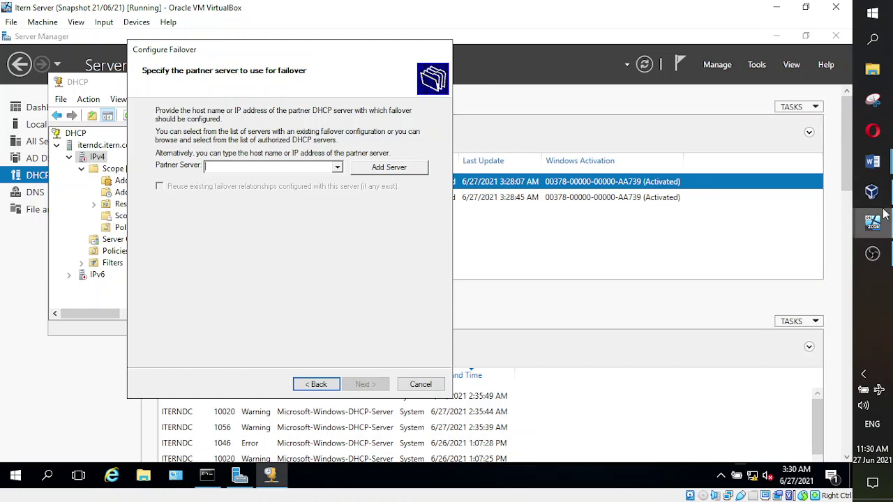
- Switch to the Word class notes and scroll through the failover steps
mouse_move(872, 161)
click(778, 112)
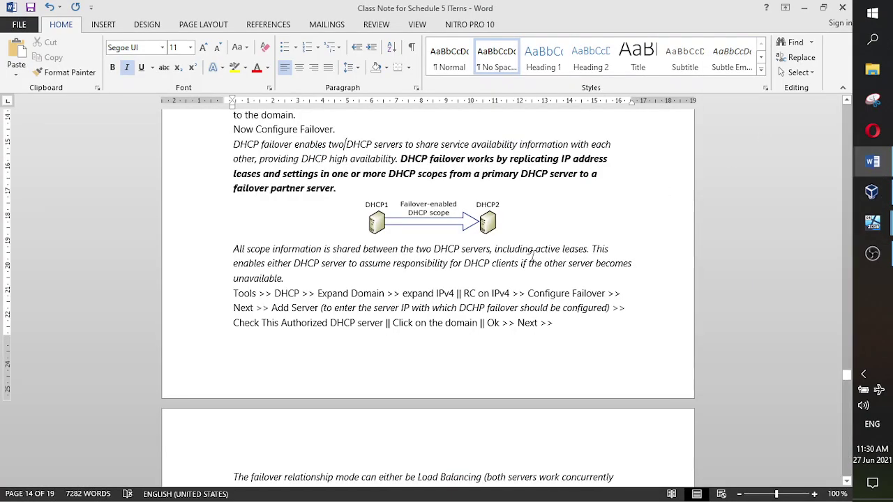
scroll(533, 256, down, 2)
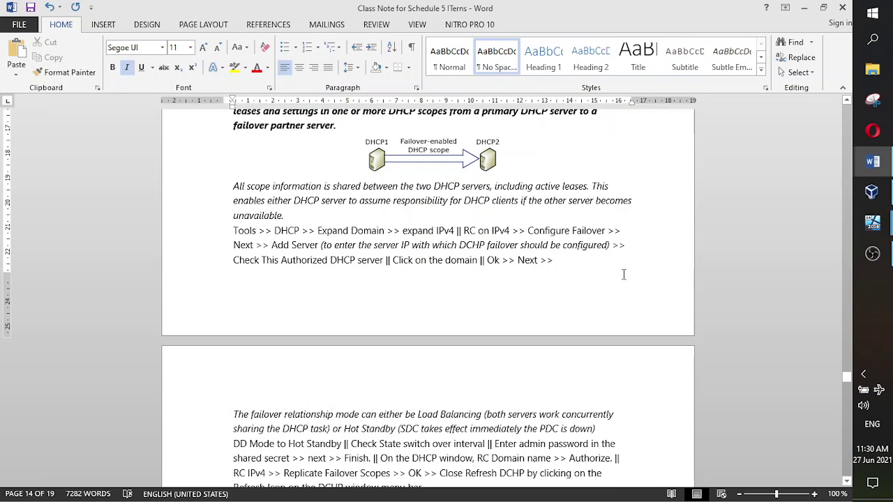
scroll(624, 275, down, 1)
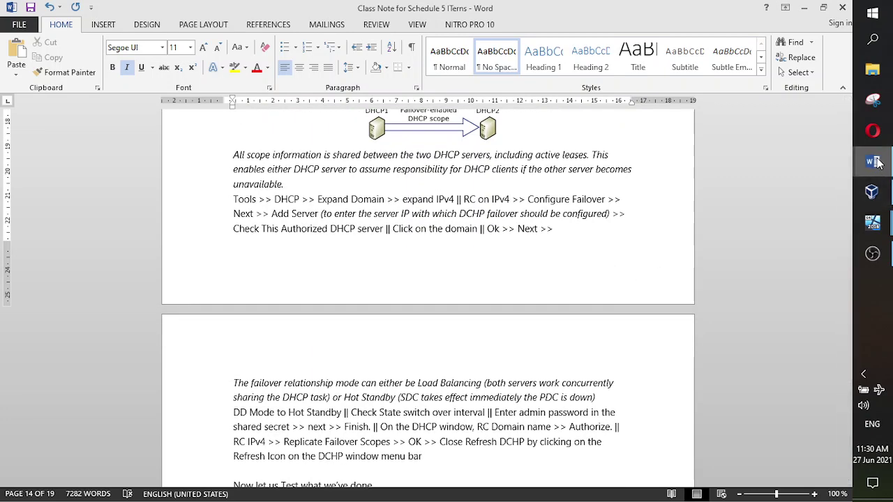
- Peek at the Class Lecture Highlights document, then return to the Itern Server VM's partner-server page
mouse_move(876, 162)
click(831, 249)
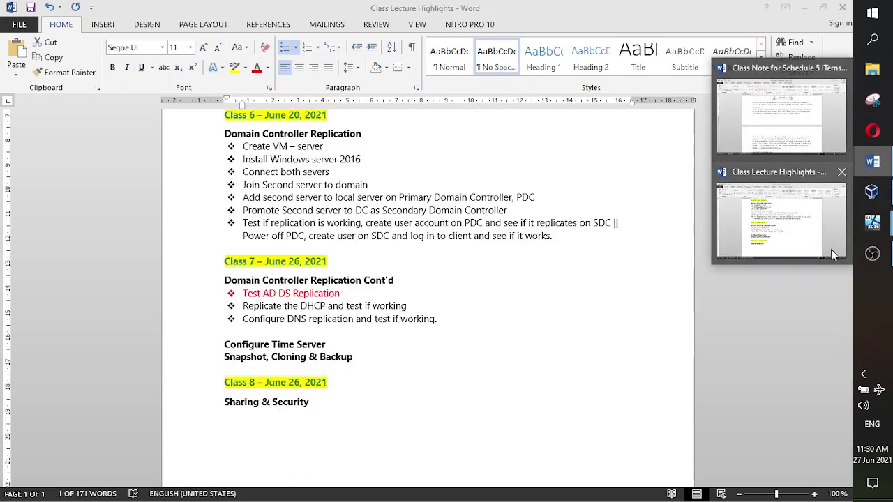
mouse_move(872, 192)
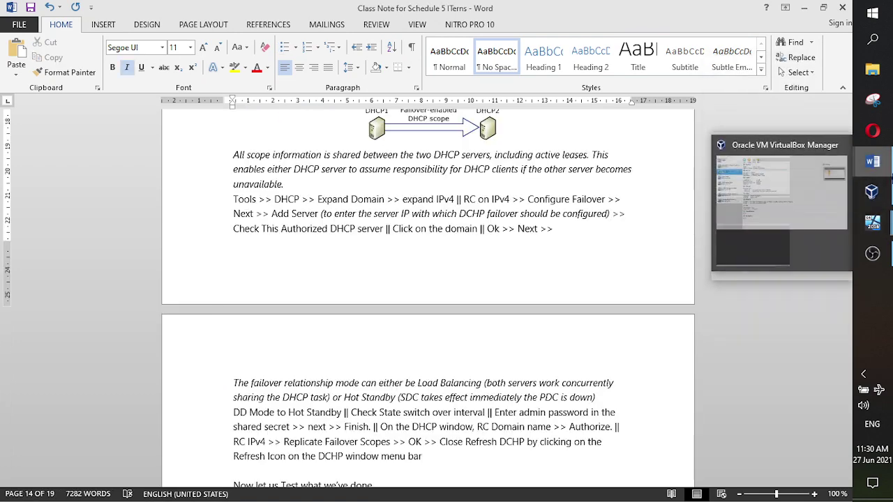
mouse_move(891, 176)
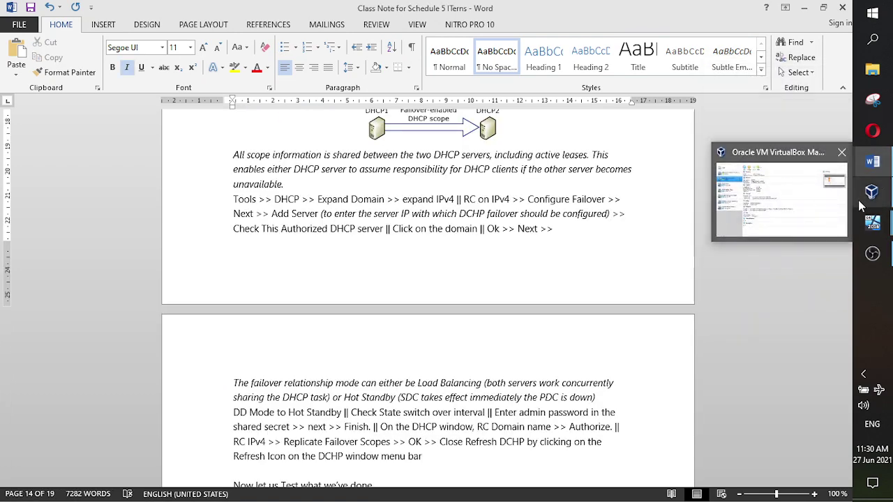
mouse_move(872, 222)
click(782, 213)
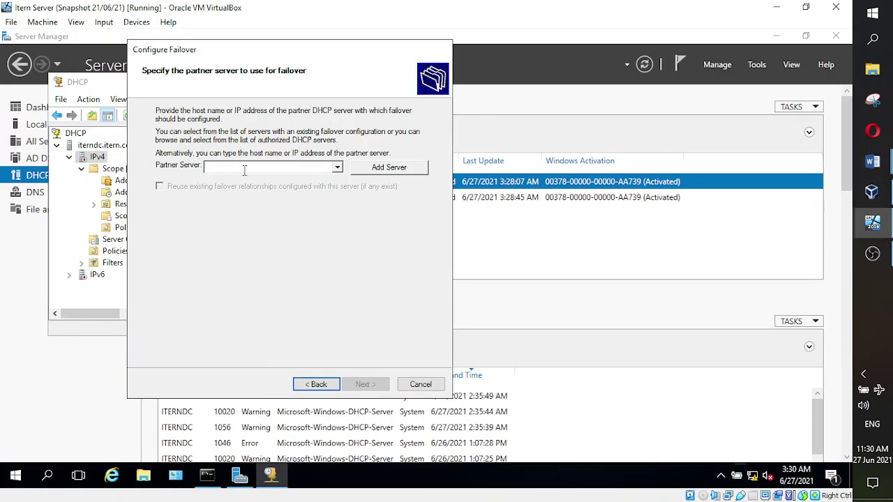
- Add itemserver2 as the failover partner, picked from the authorized DHCP servers list
click(393, 170)
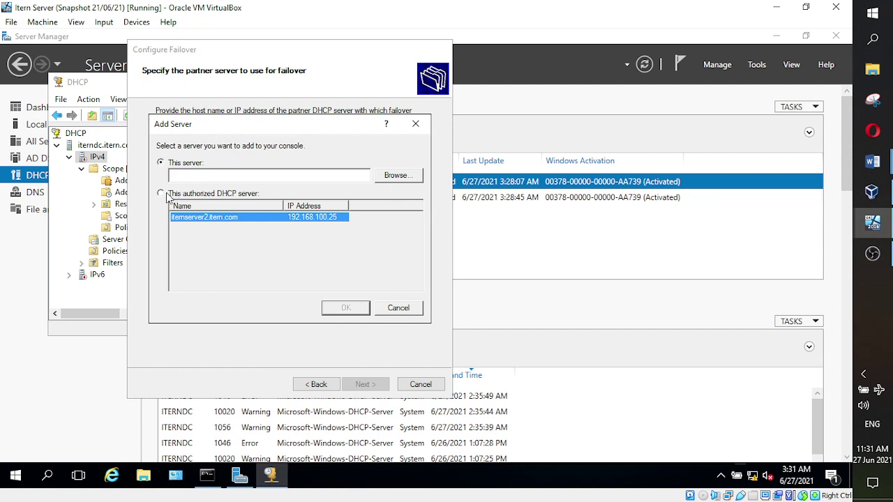
click(396, 313)
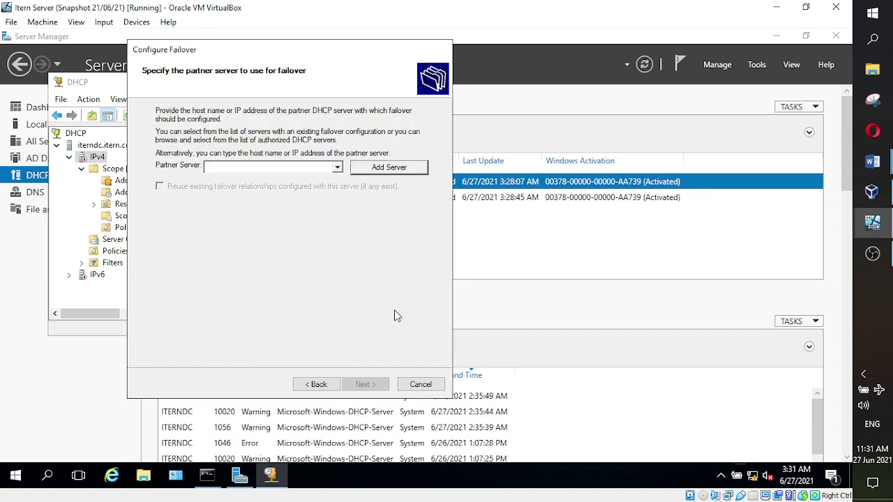
click(399, 167)
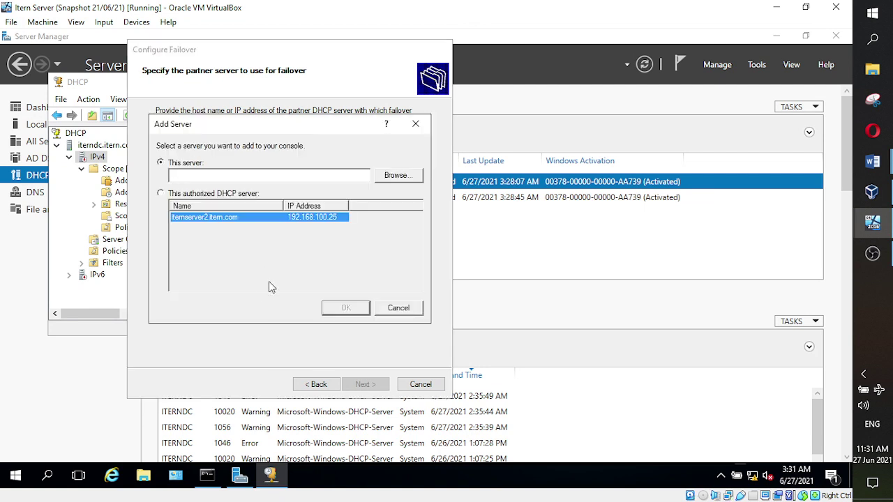
click(161, 194)
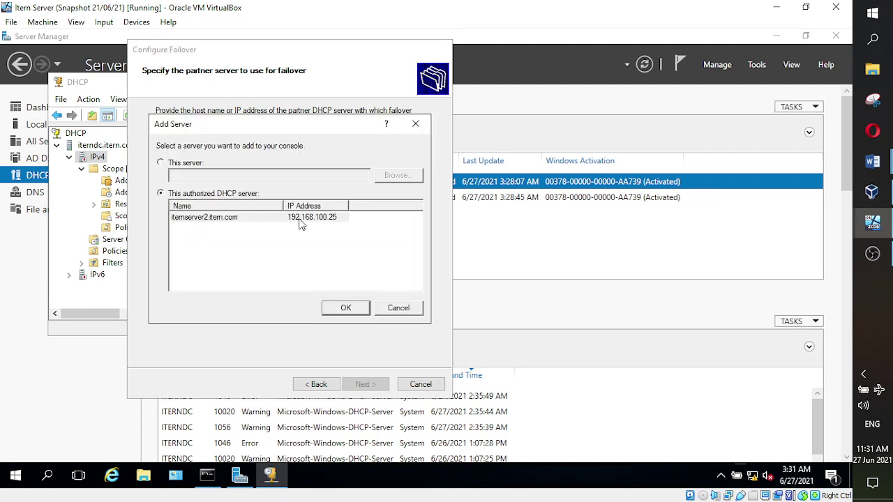
click(241, 218)
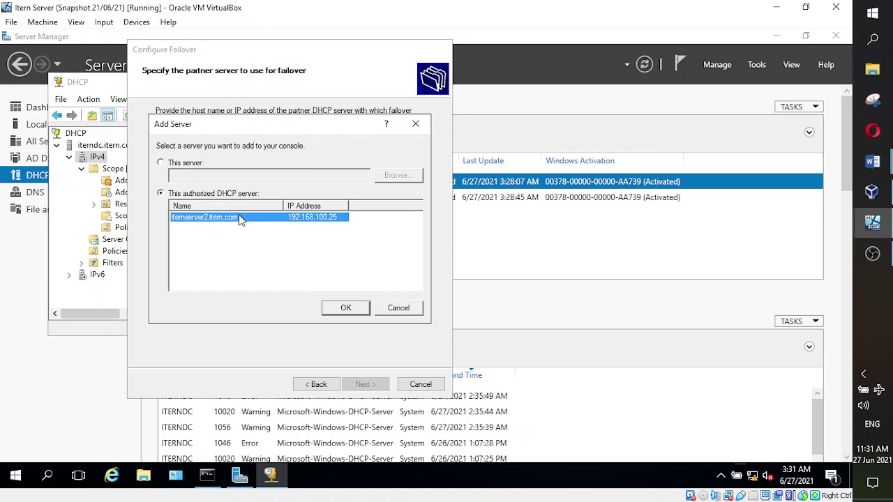
click(345, 307)
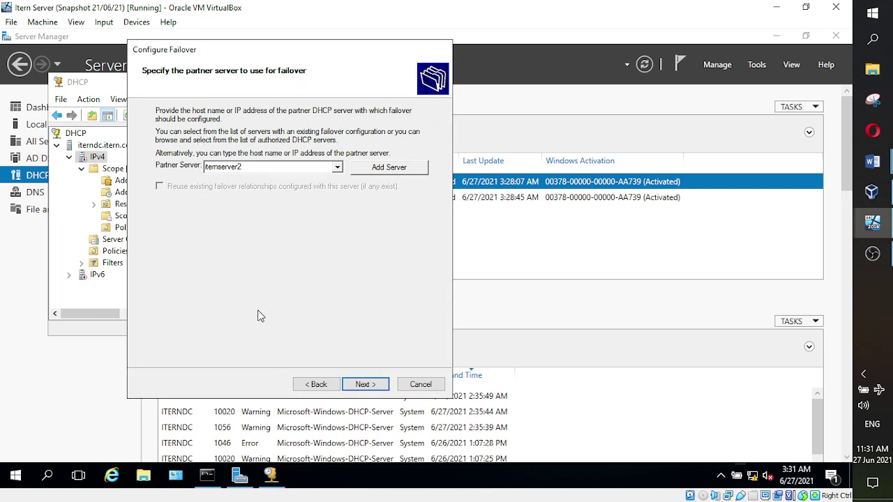
- Validate itemserver2 to reach the new Load balance relationship page, then bring up the Word class notes
click(364, 386)
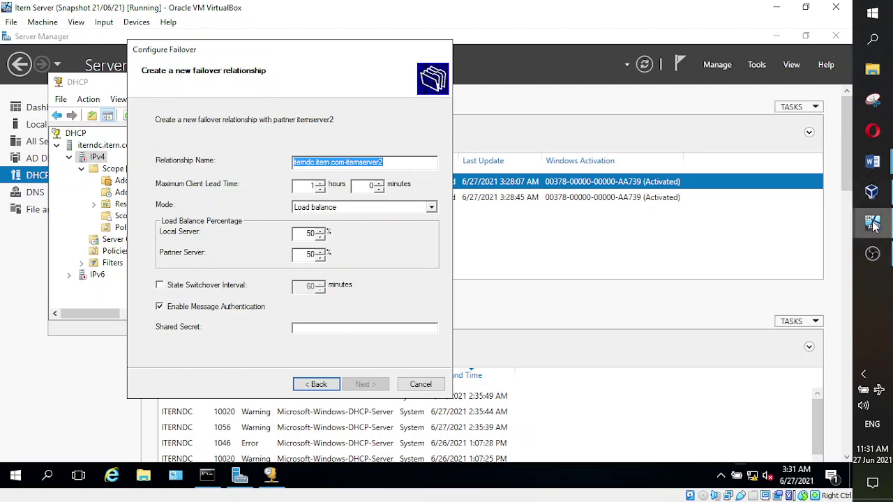
mouse_move(872, 162)
click(793, 146)
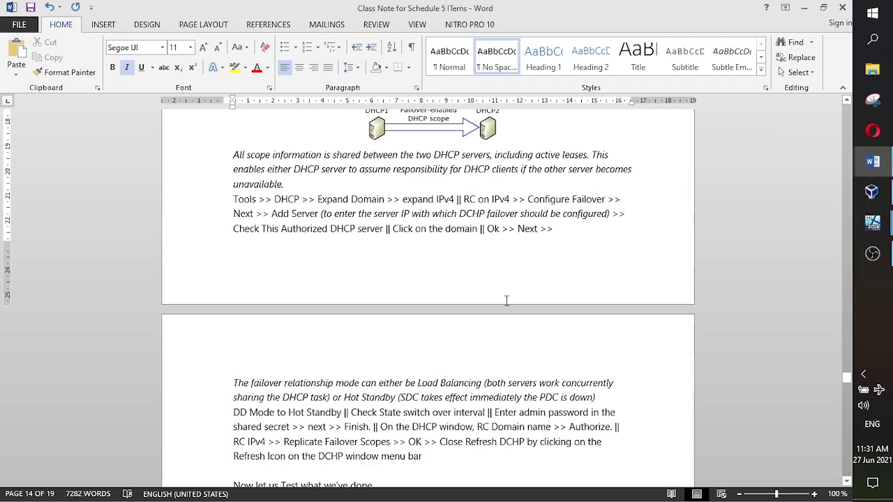
- Scroll the notes to the exclusion-range testing section, then return to the VM's failover relationship page
scroll(507, 300, down, 3)
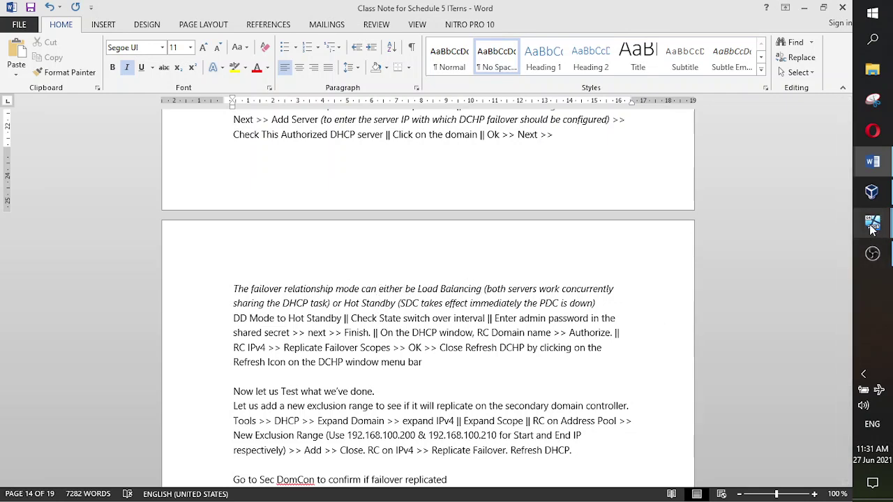
mouse_move(871, 230)
click(788, 98)
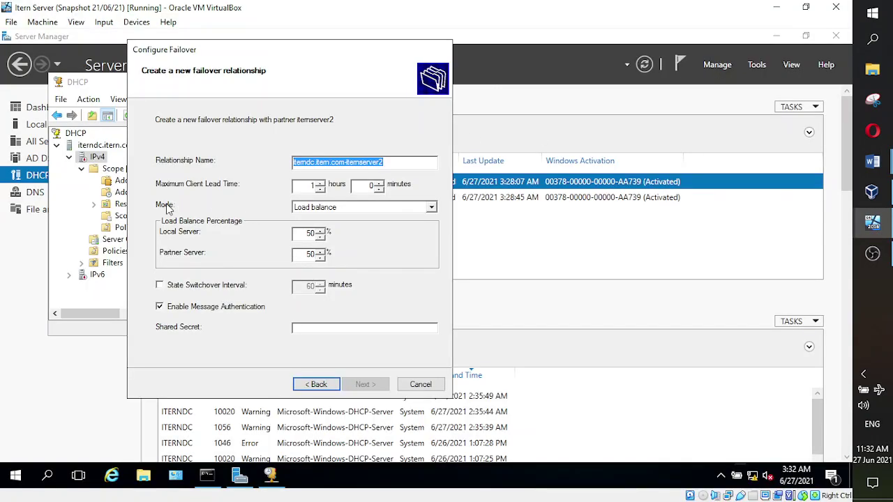
- Show the failover Mode choices, check the Word class notes, and return to the Itern Server VM
click(432, 207)
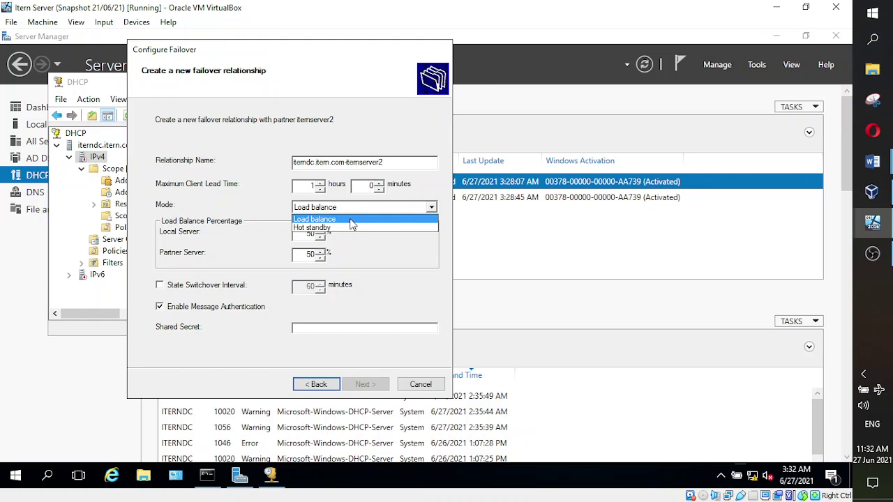
mouse_move(871, 166)
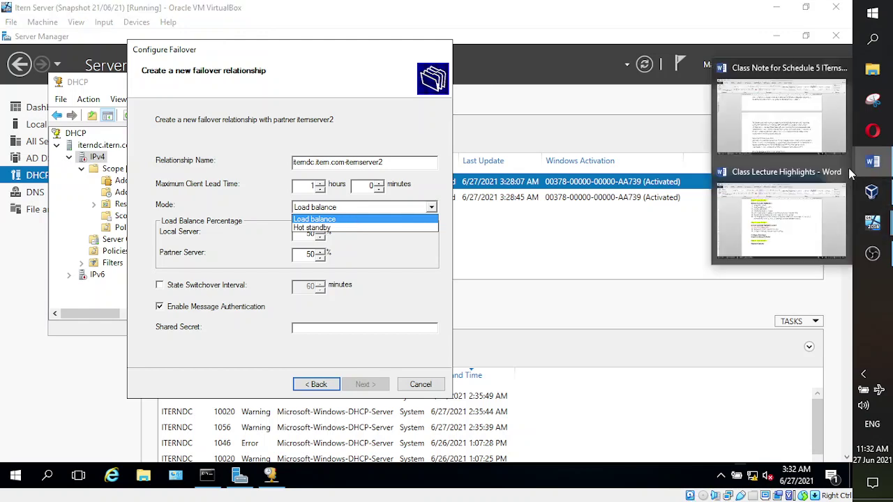
click(782, 104)
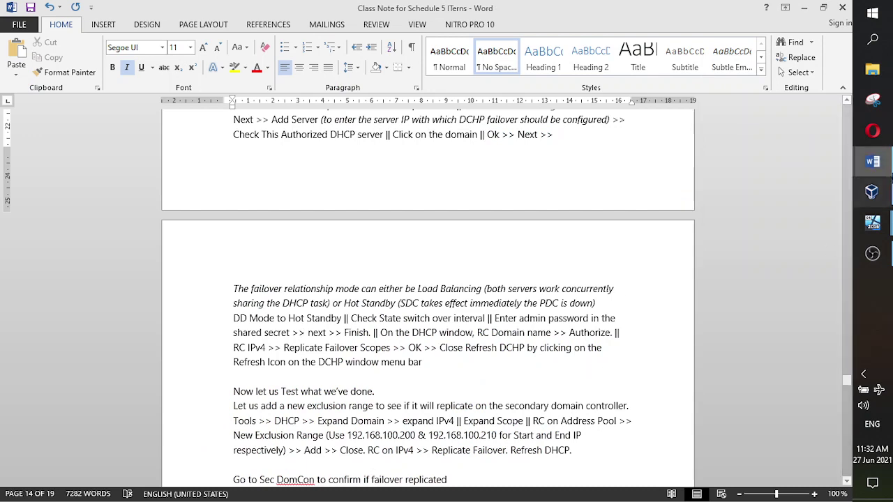
mouse_move(872, 162)
click(757, 148)
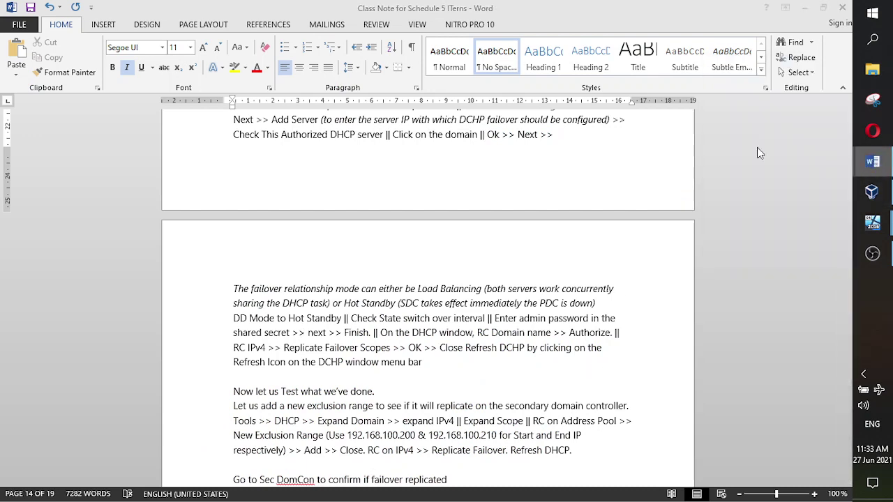
mouse_move(877, 234)
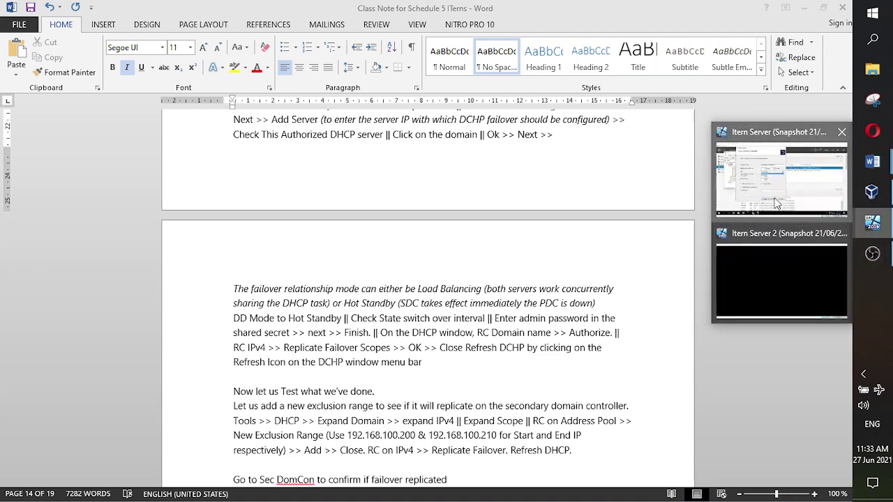
click(777, 202)
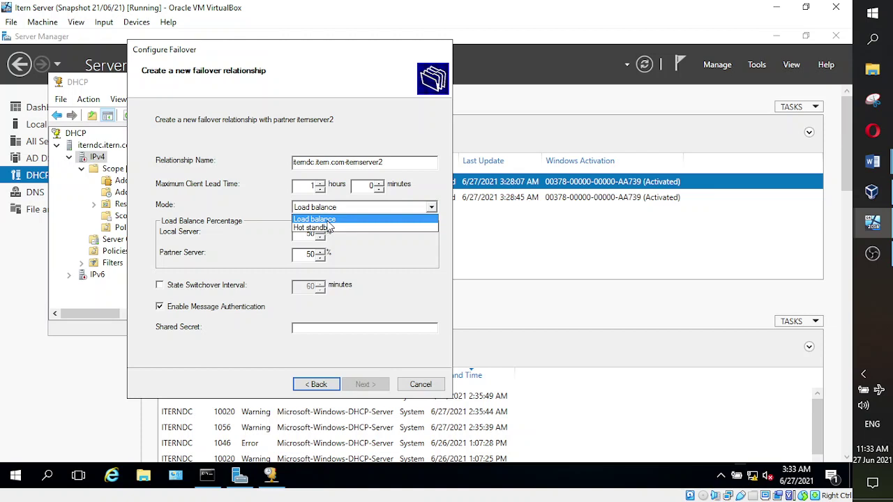
- Set failover mode to Hot standby and enable the 60-minute state switchover interval, checking the notes midway
click(330, 228)
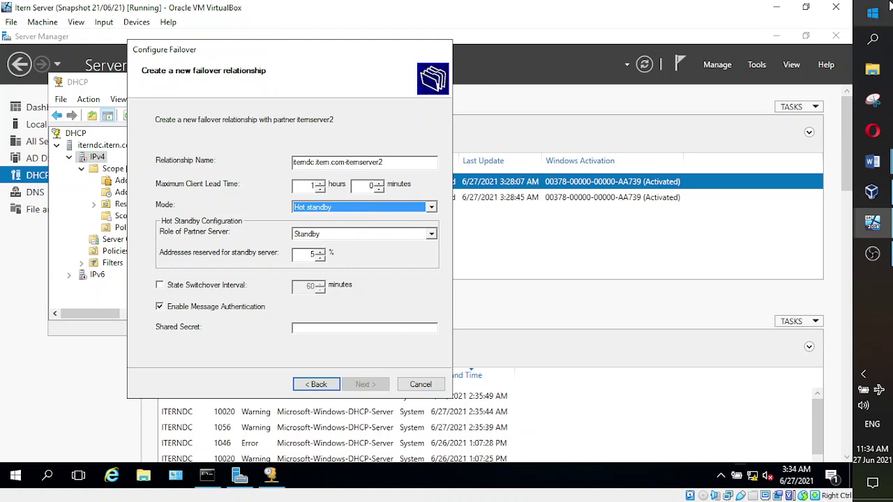
mouse_move(878, 168)
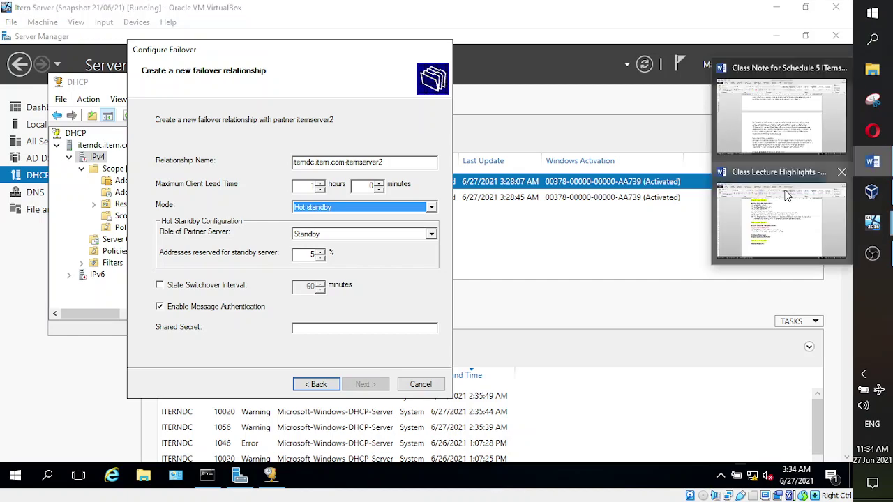
click(782, 111)
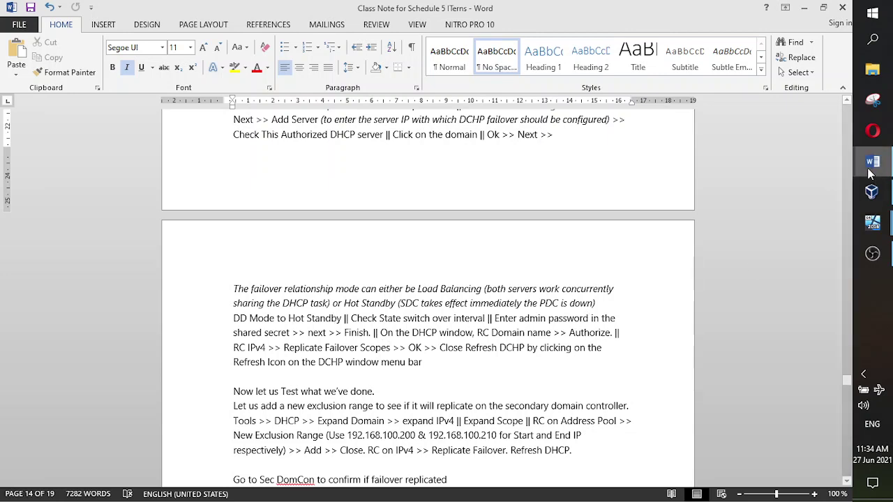
click(872, 222)
click(784, 201)
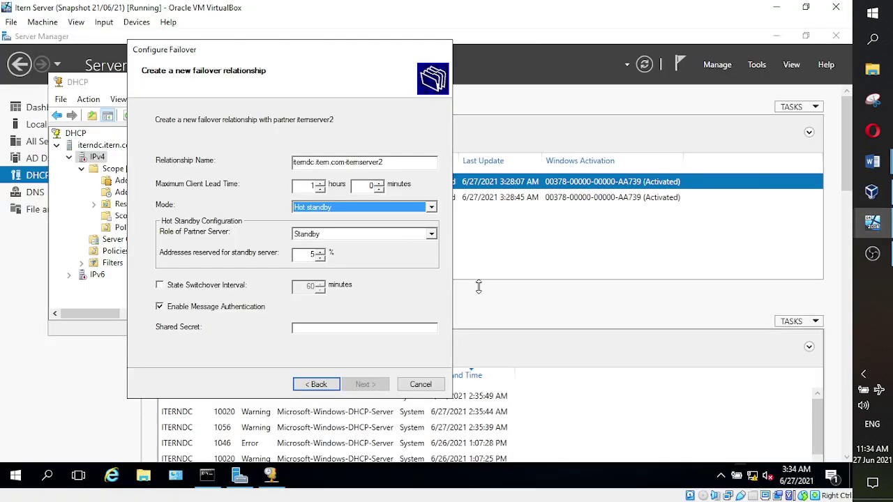
click(165, 287)
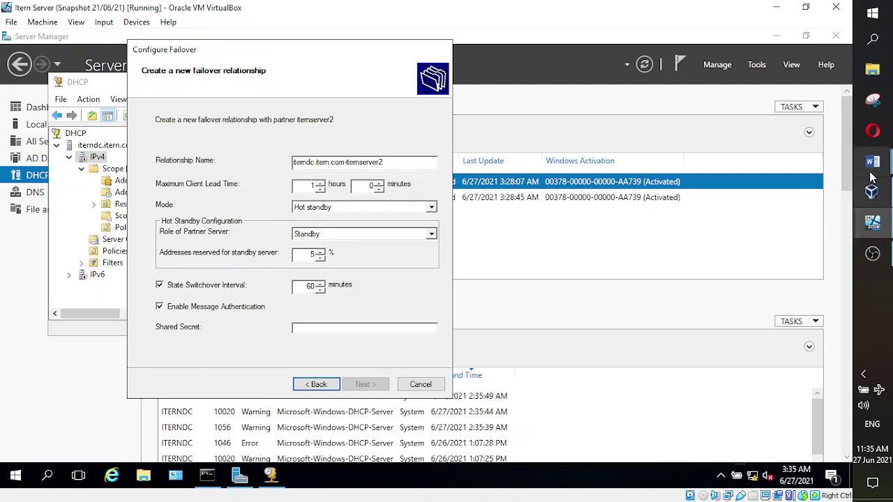
- Consult the class notes, then return to the server VM's failover setup
mouse_move(872, 161)
click(768, 144)
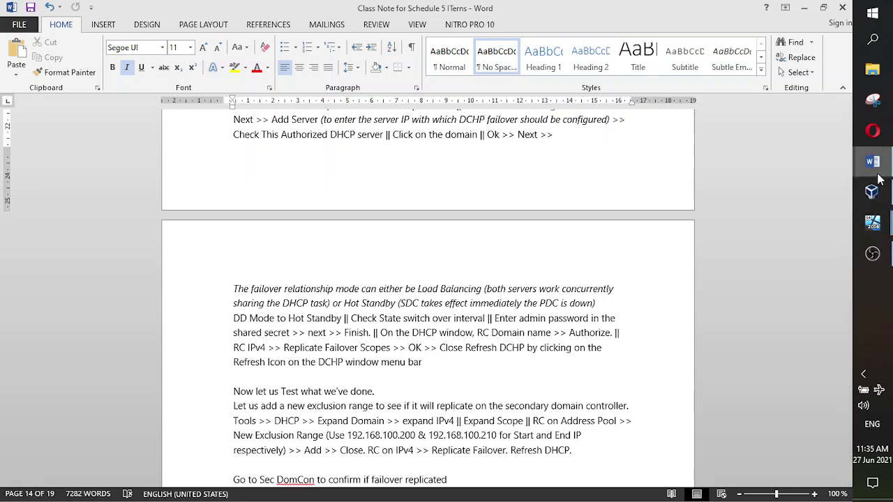
mouse_move(878, 176)
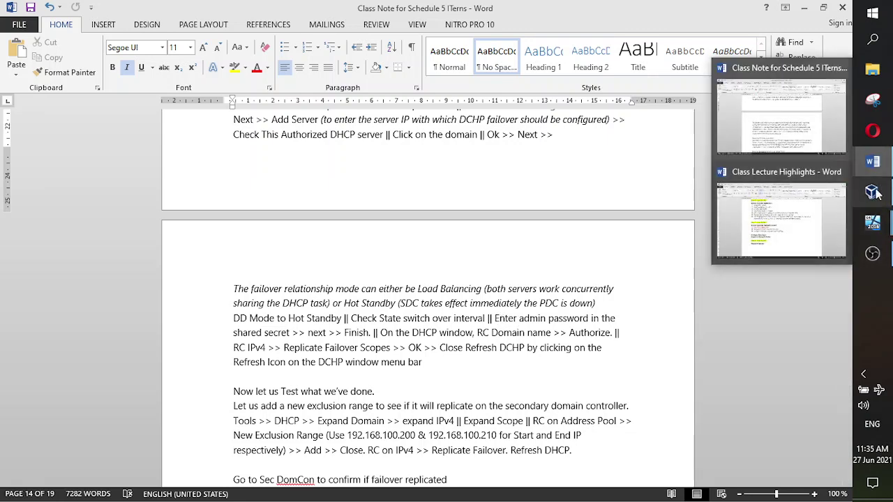
mouse_move(872, 227)
click(782, 139)
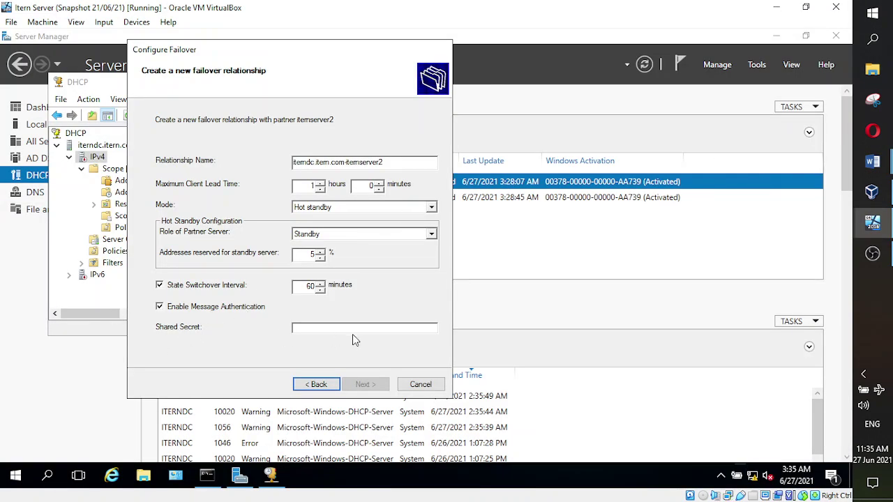
- Enter the admin password as the shared secret and advance to the failover summary
text(****)
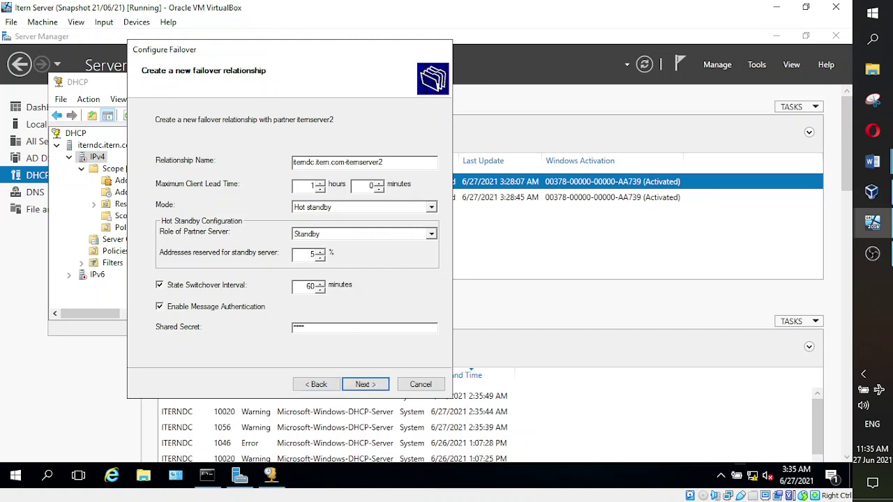
key(BackSpace)
key(BackSpace)
key(BackSpace)
text(******)
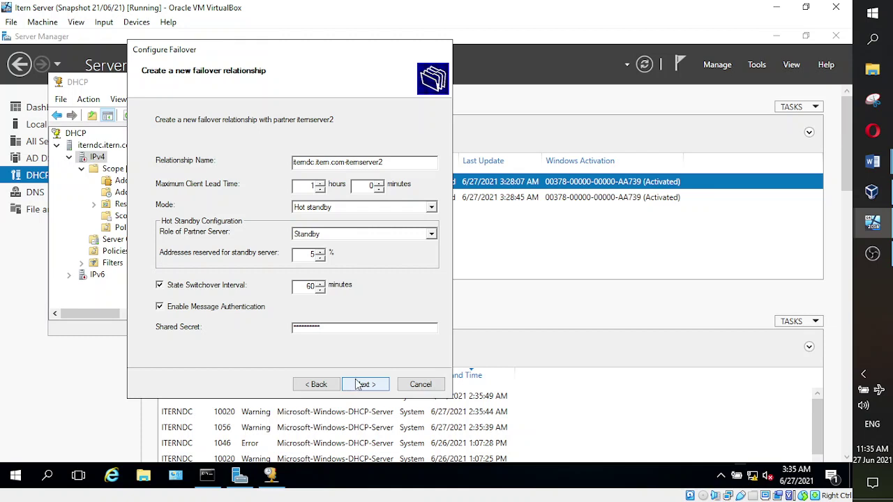
click(367, 387)
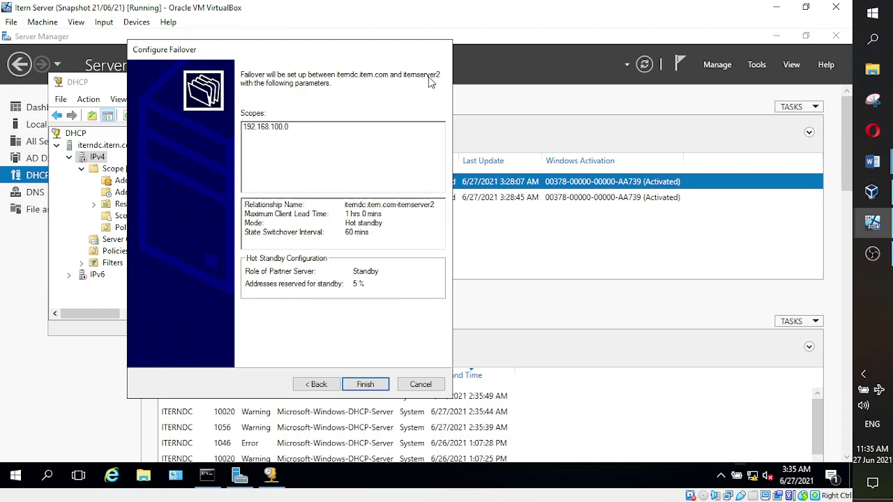
- Finish creating the Hot standby failover with itemserver2 and close the completed progress log
click(367, 388)
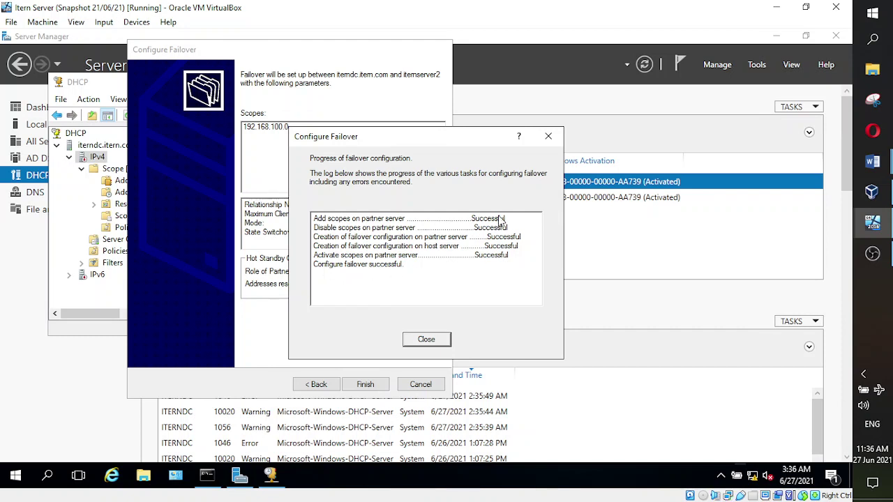
click(426, 340)
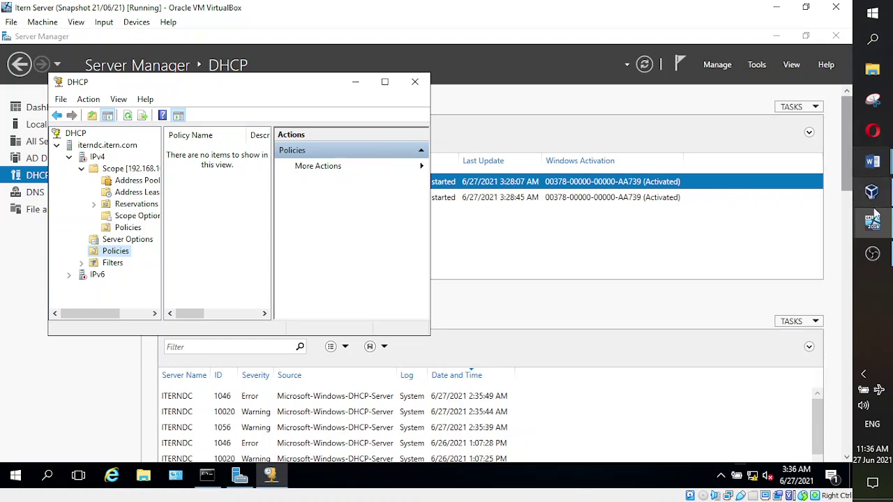
- Check the class notes, then return to the server VM's DHCP console
mouse_move(873, 168)
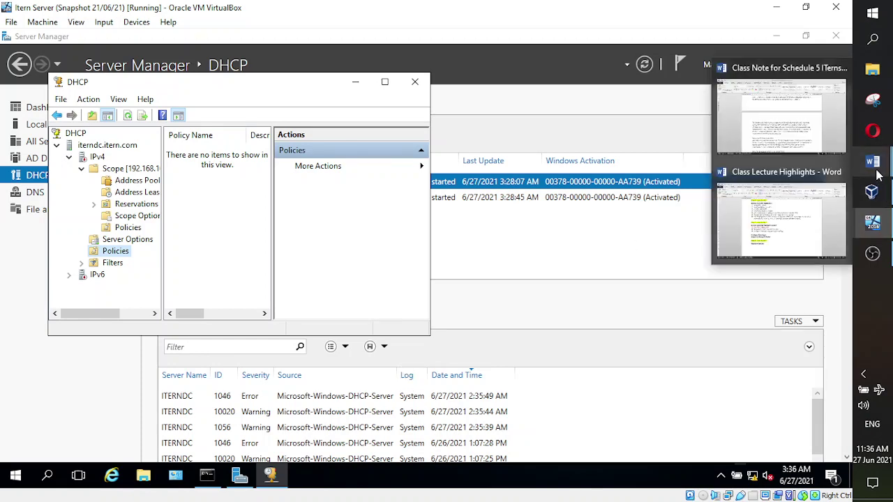
click(788, 150)
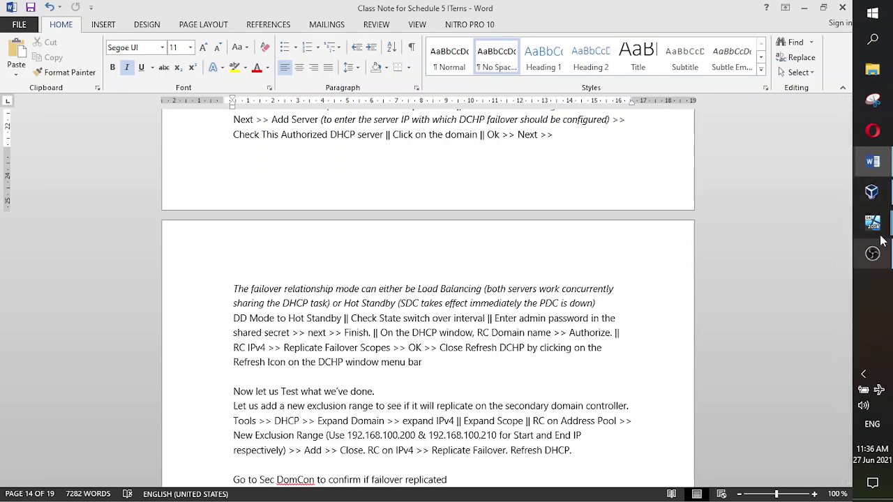
mouse_move(872, 223)
click(820, 205)
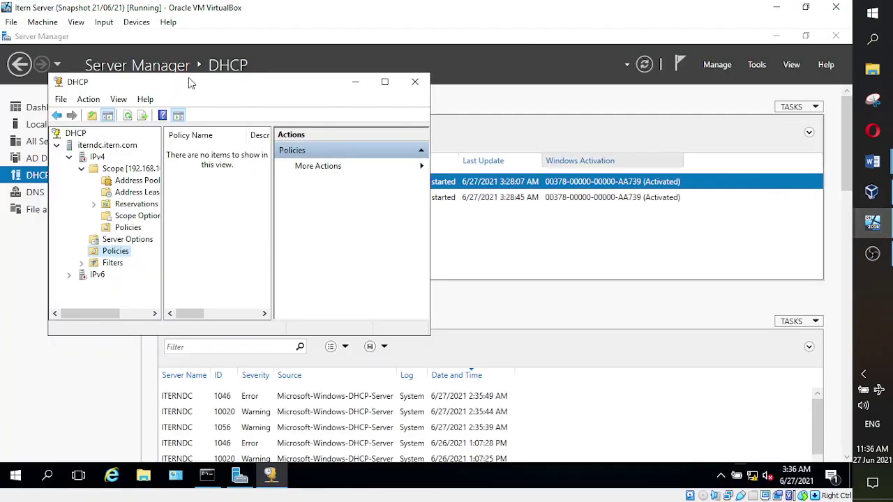
- Authorize iterndc.itern.com from its context menu and verify Unauthorize now appears
click(98, 146)
right_click(107, 145)
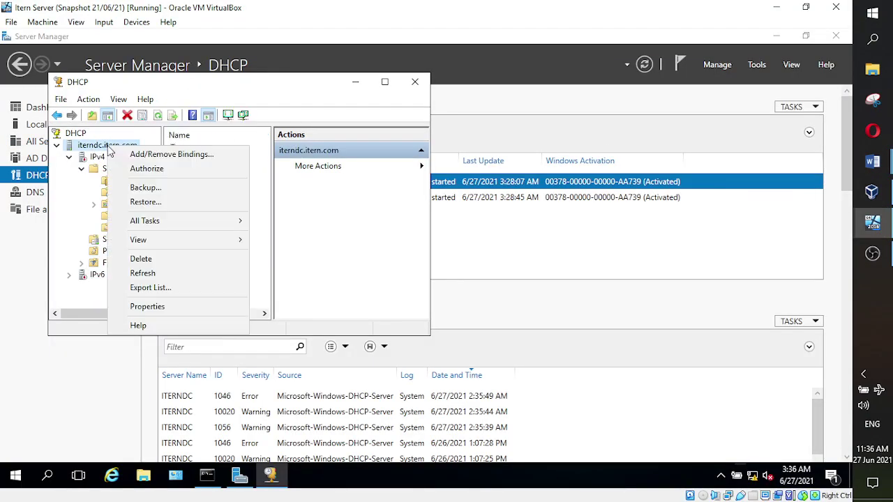
click(139, 170)
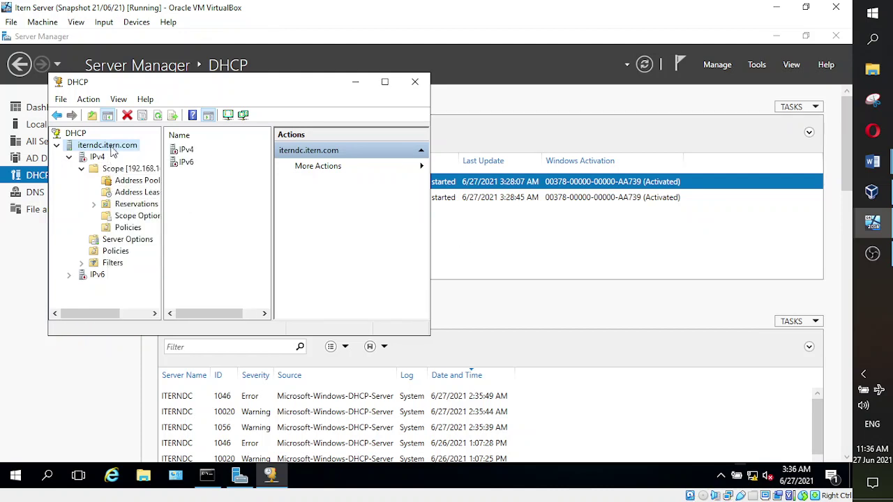
right_click(112, 150)
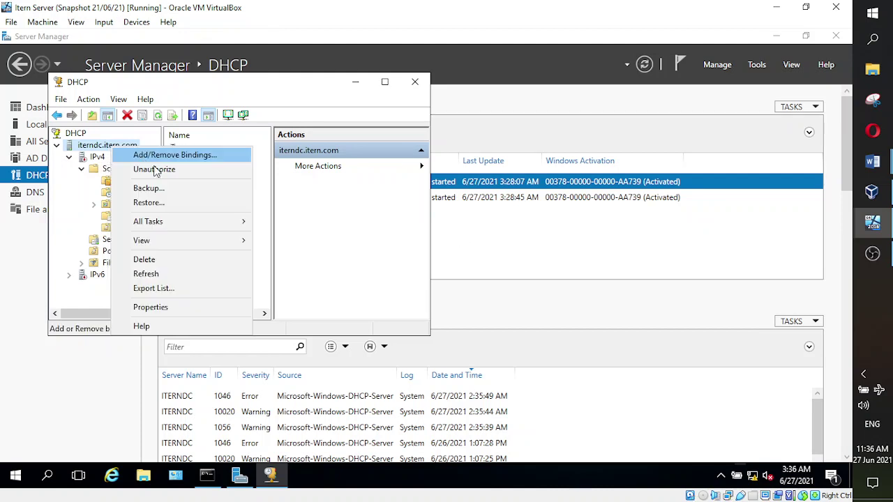
click(393, 242)
- Review the replication-test steps in the class notes and return to the DHCP console
mouse_move(872, 161)
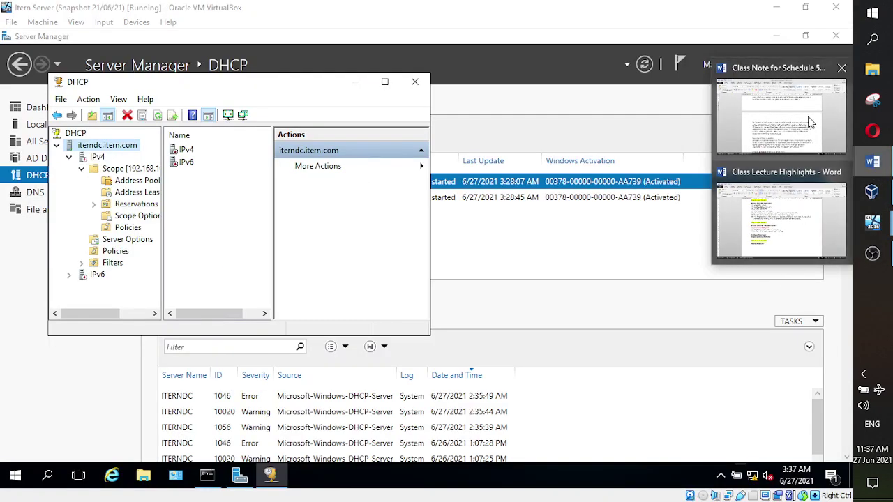
mouse_move(807, 122)
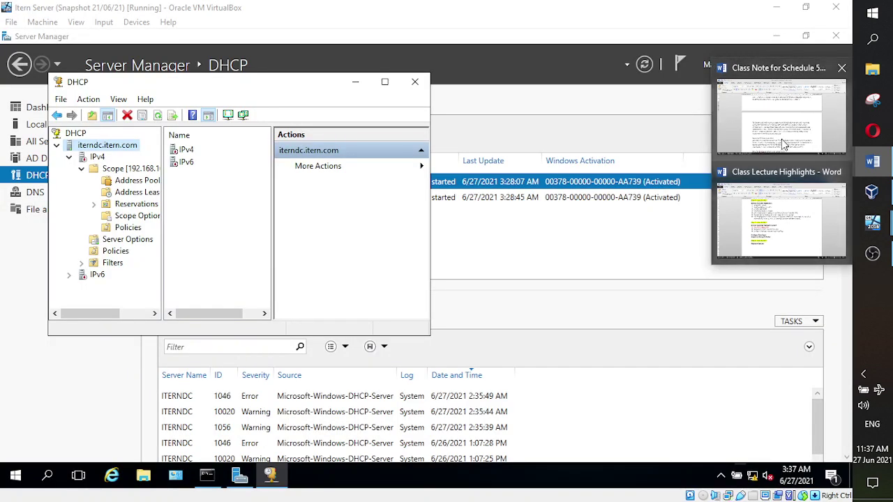
click(872, 161)
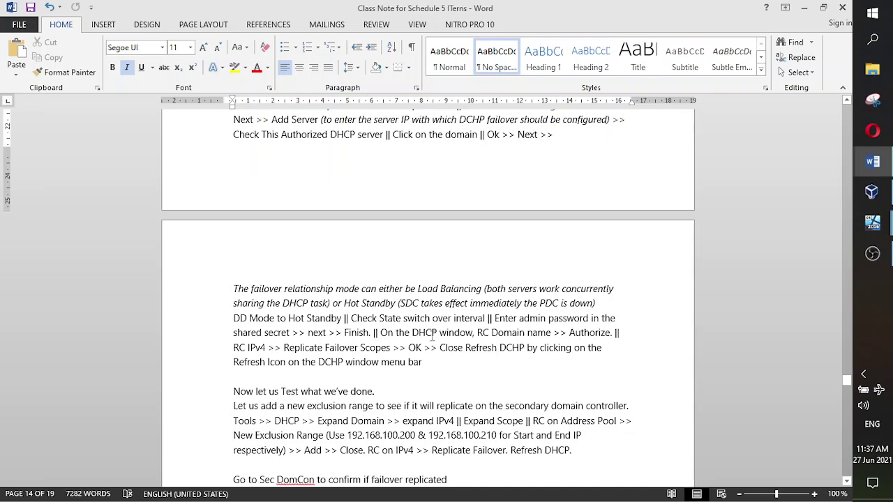
scroll(433, 337, down, 1)
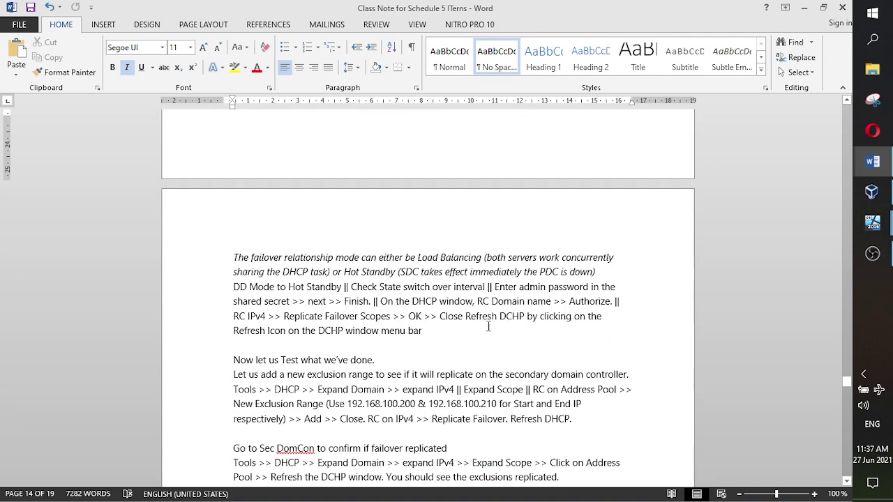
click(877, 192)
click(872, 202)
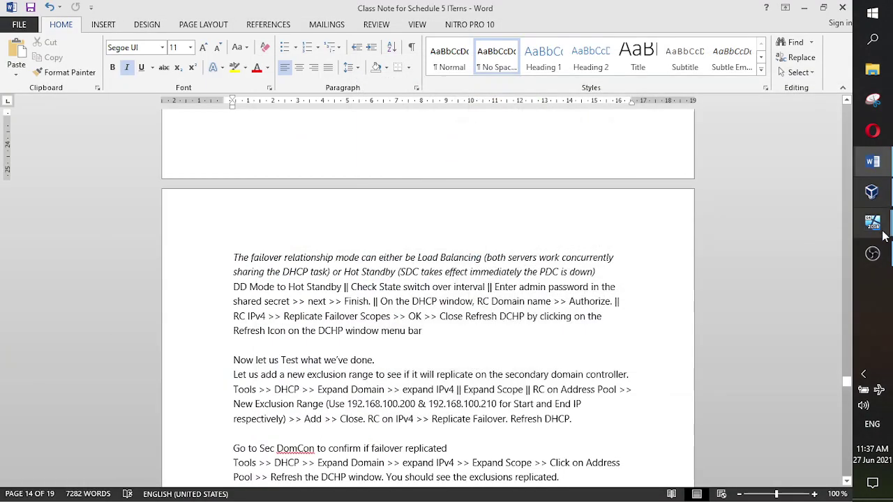
mouse_move(872, 224)
click(798, 167)
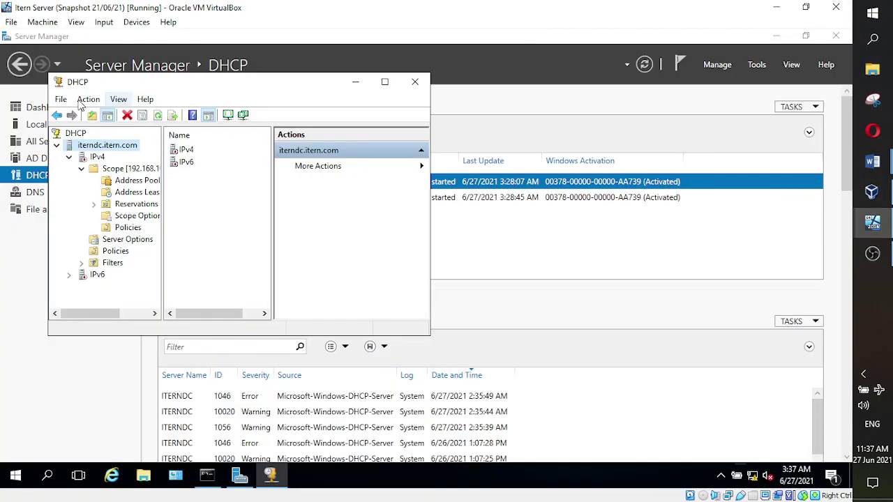
- Choose Replicate Failover Scopes from the IPv4 node's context menu
right_click(94, 159)
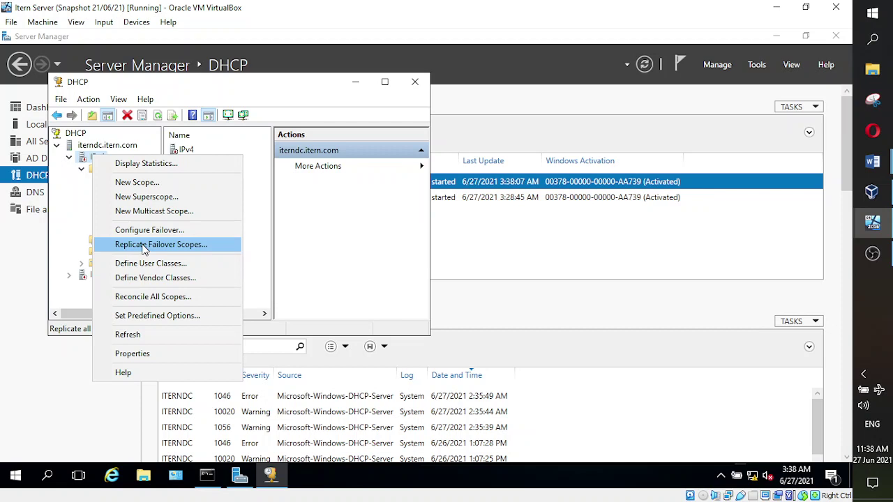
click(144, 246)
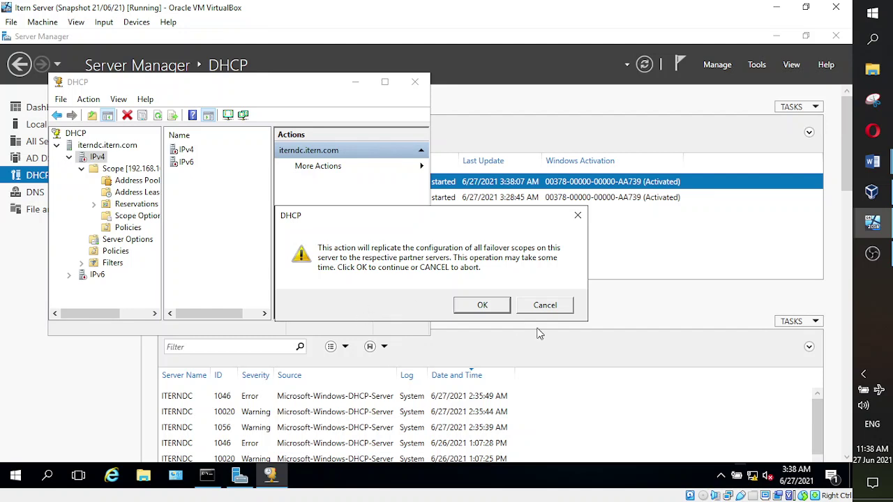
- Confirm replicating all failover scopes and close the replication progress log
click(487, 305)
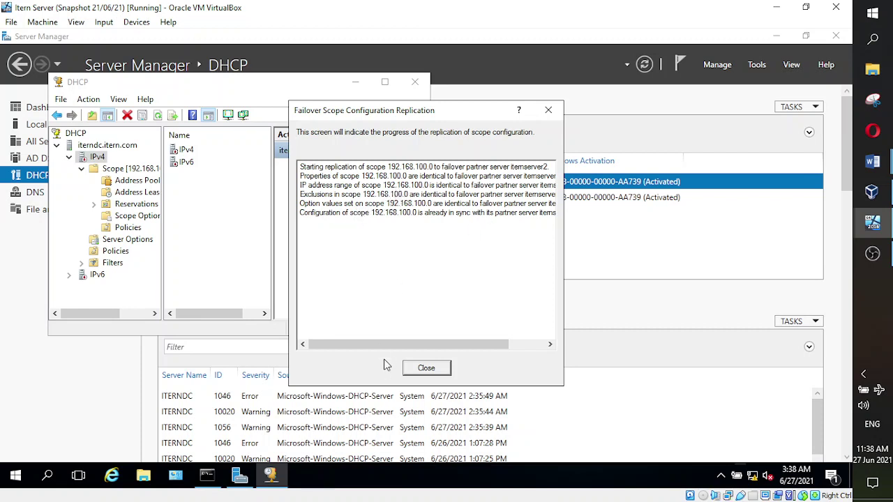
drag(474, 345, 321, 343)
click(426, 369)
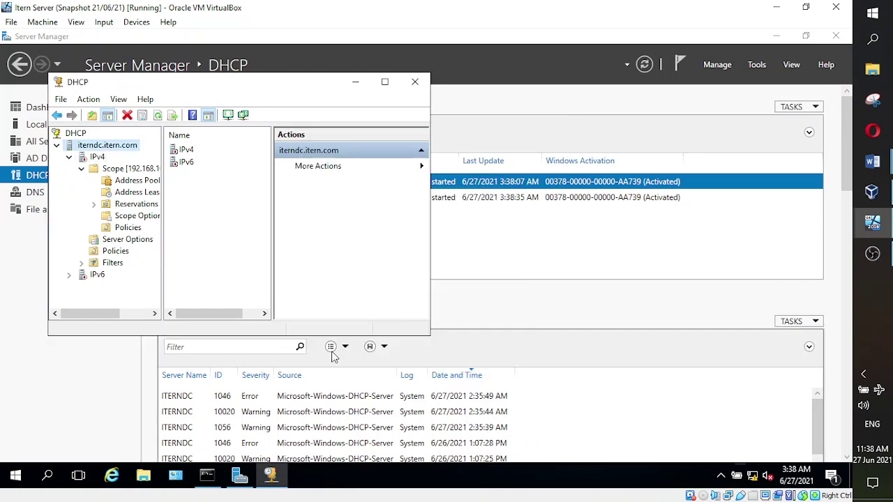
- Check the class notes, return to the domain controller, and refresh the DHCP console
mouse_move(880, 163)
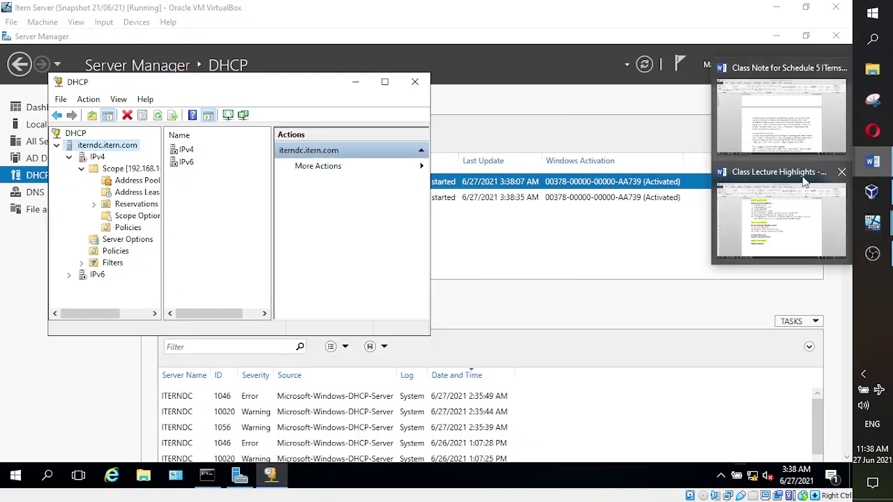
click(790, 145)
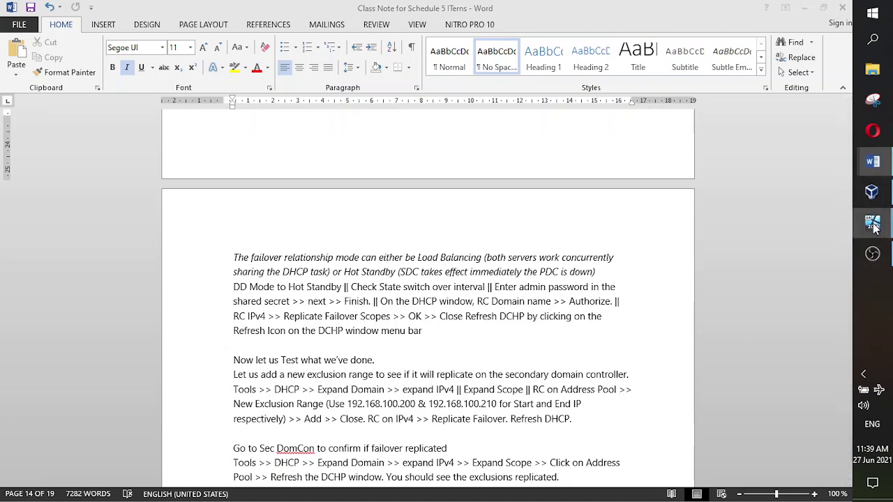
click(808, 185)
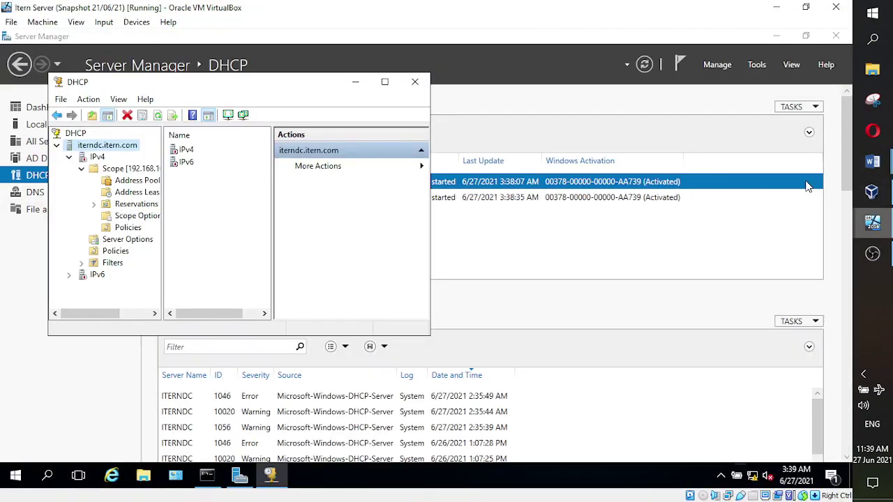
click(159, 117)
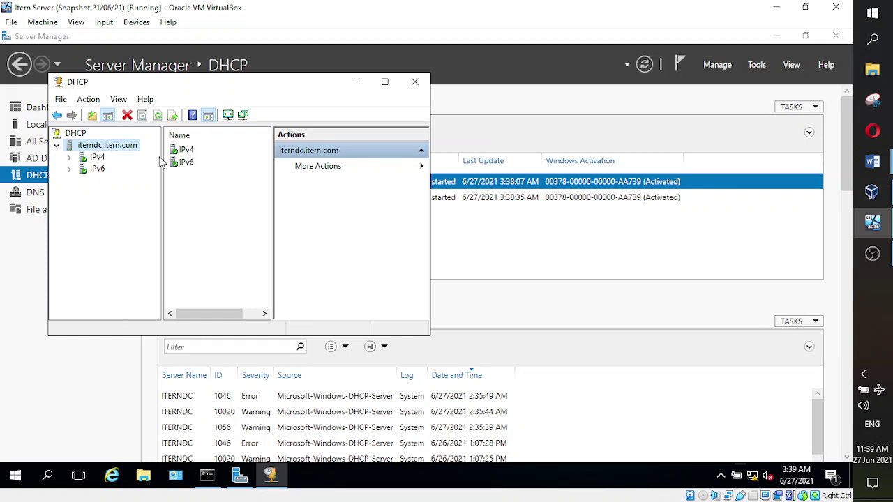
- Scroll the class notes to the 'Go to Sec DomCon' steps and switch to Itern Server 2
mouse_move(872, 162)
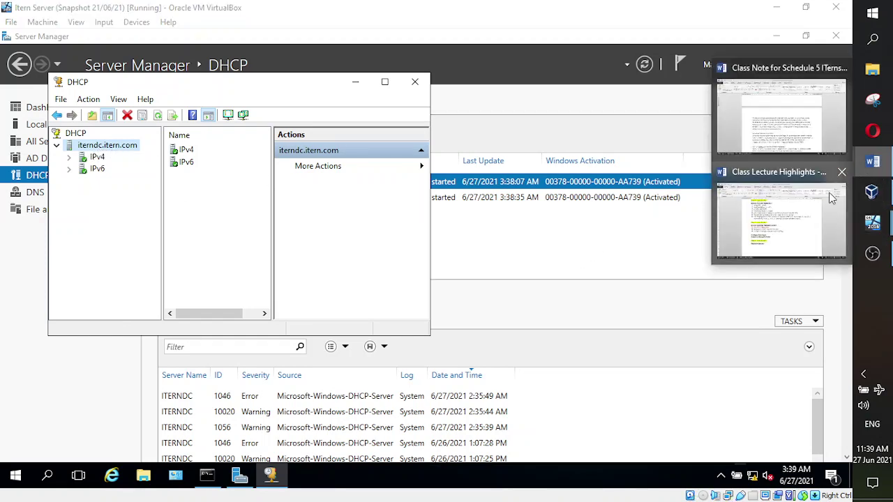
click(781, 145)
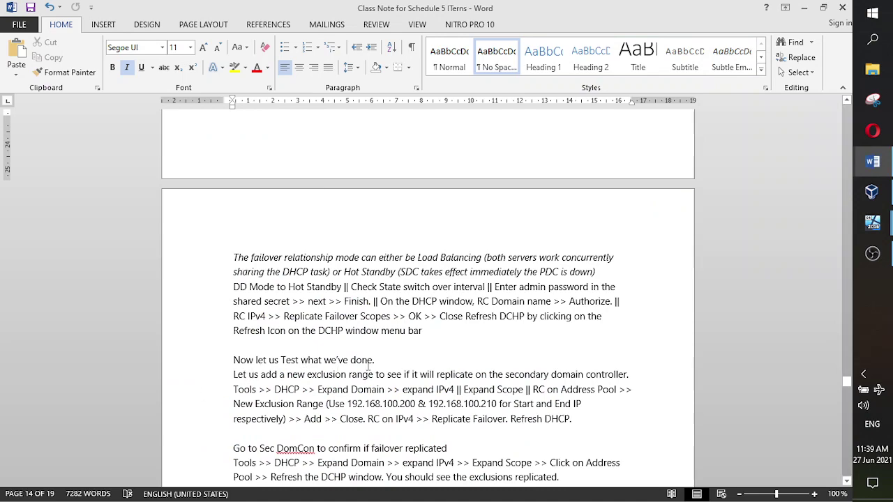
scroll(369, 366, down, 2)
scroll(483, 370, down, 1)
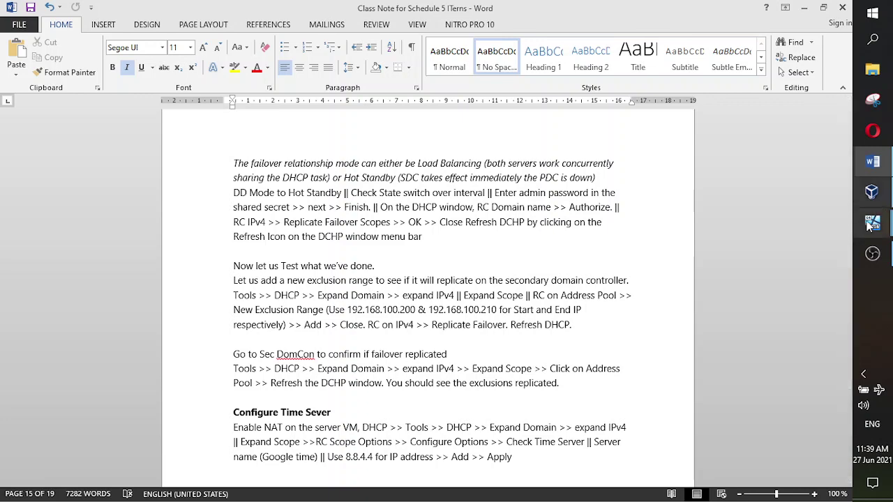
mouse_move(872, 222)
click(762, 245)
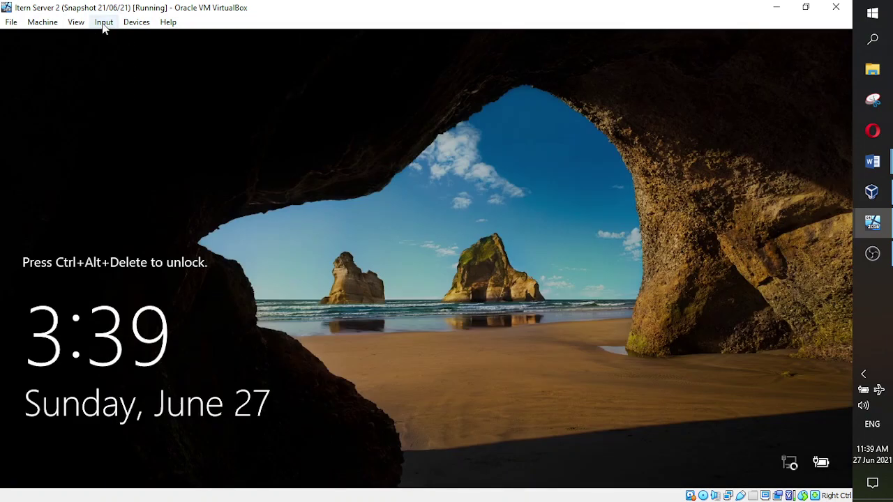
- Unlock Itern Server 2 with Insert Ctrl-Alt-Del and sign in with the administrator password
click(104, 23)
mouse_move(129, 38)
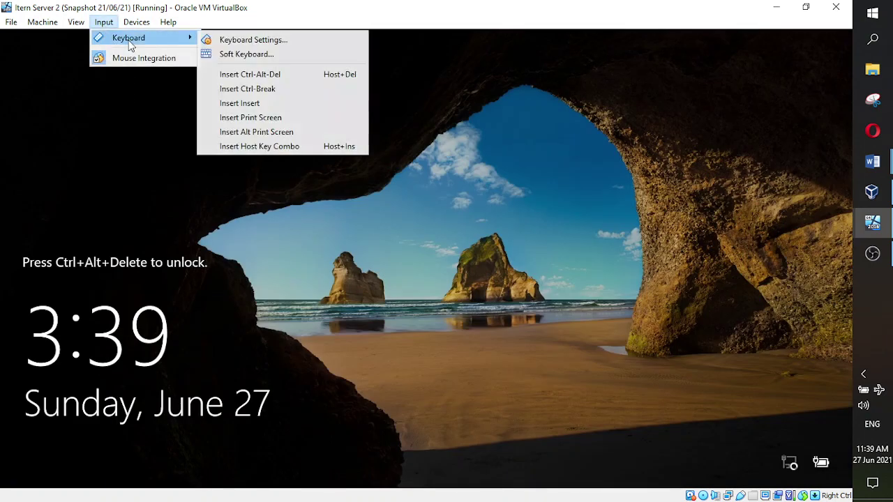
click(249, 74)
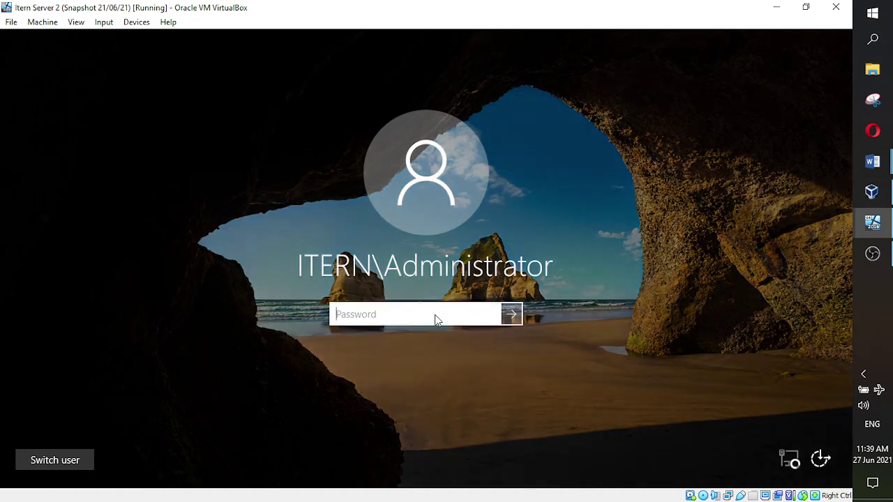
text(•••••••••••)
key(Return)
click(872, 253)
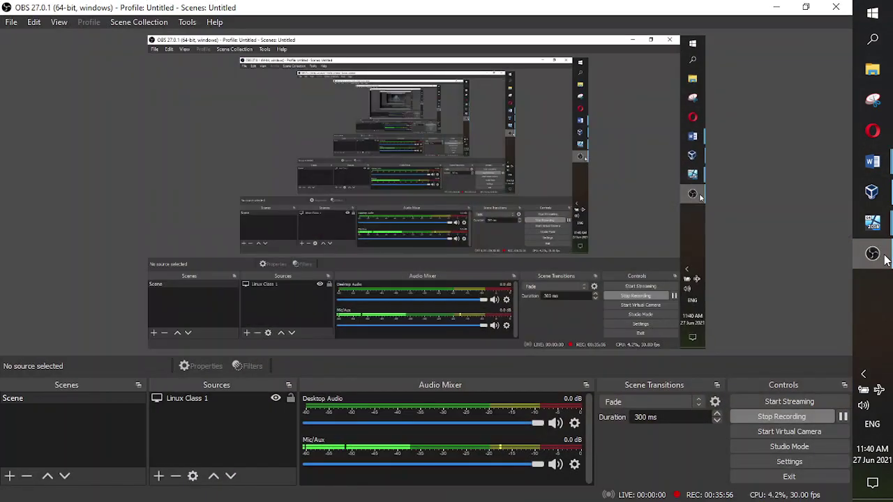
click(885, 260)
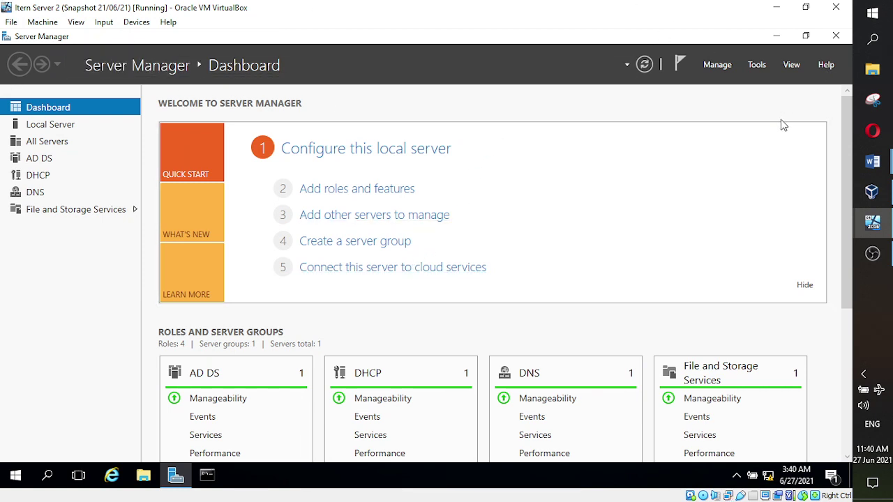
- Launch the DHCP console from Server Manager's Tools menu on Itern Server 2
click(756, 69)
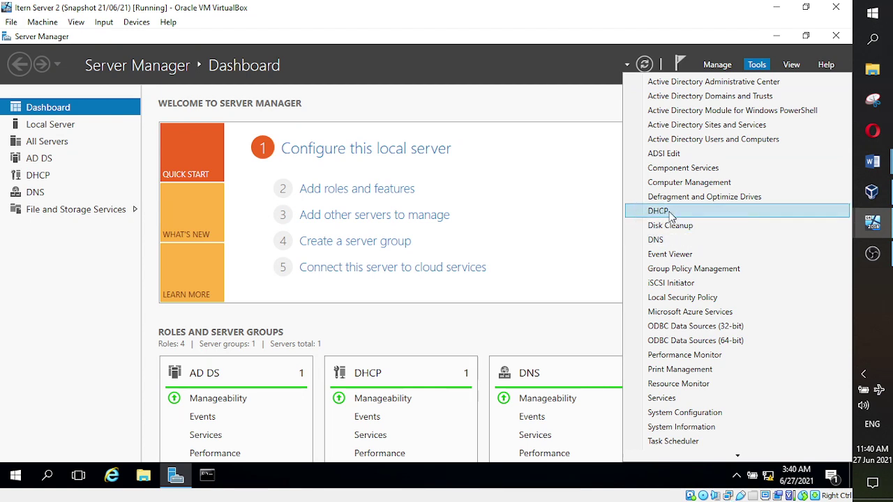
click(669, 211)
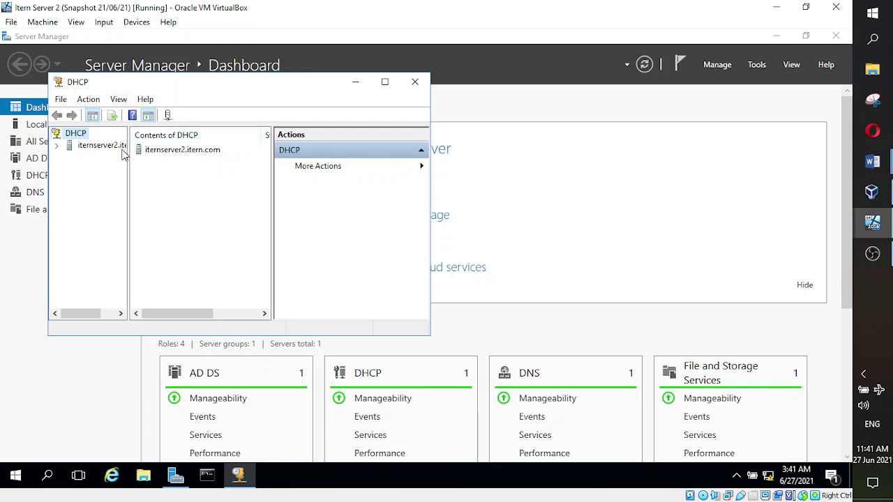
- Show the 192.168.100.0 scope's address pool, widening the column to see full end addresses
click(57, 146)
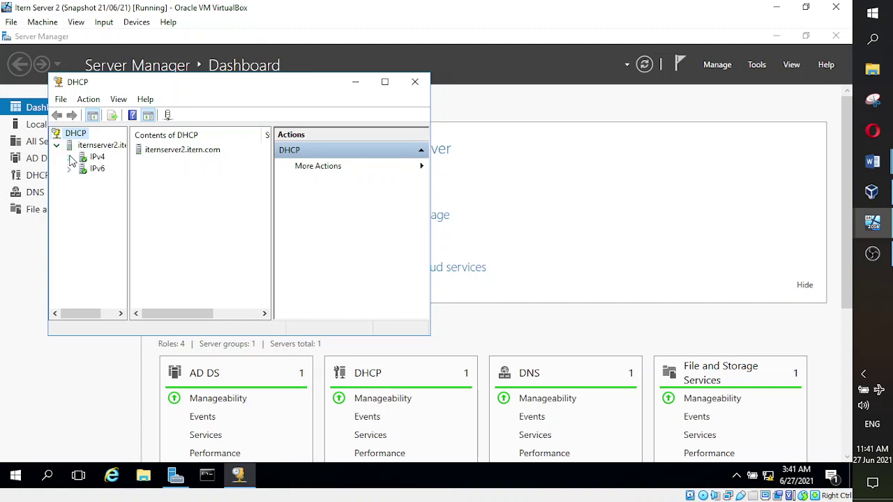
click(69, 158)
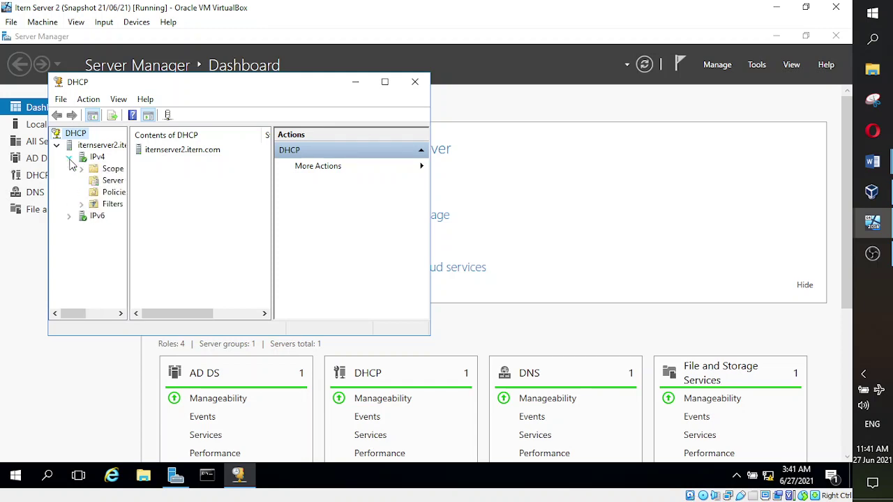
click(98, 160)
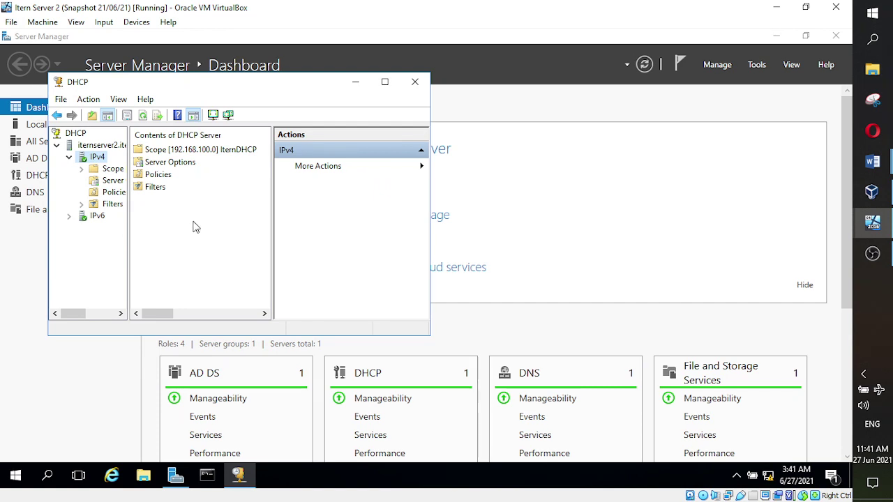
double_click(113, 169)
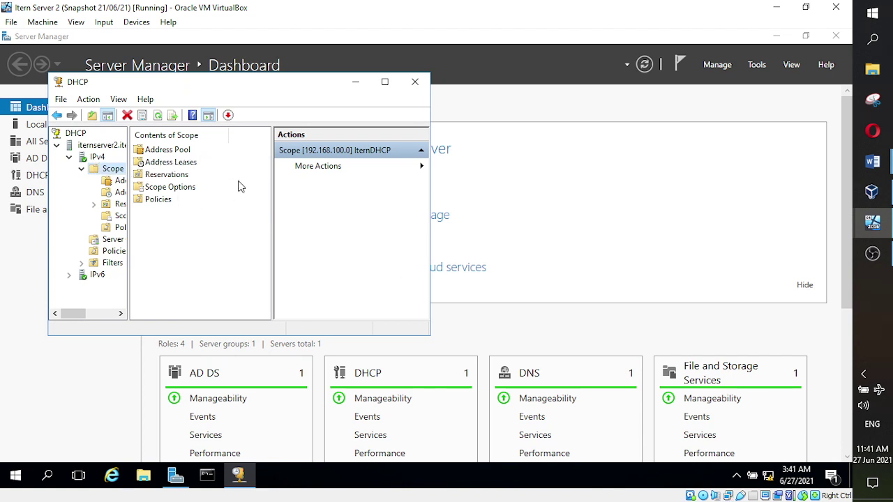
double_click(178, 151)
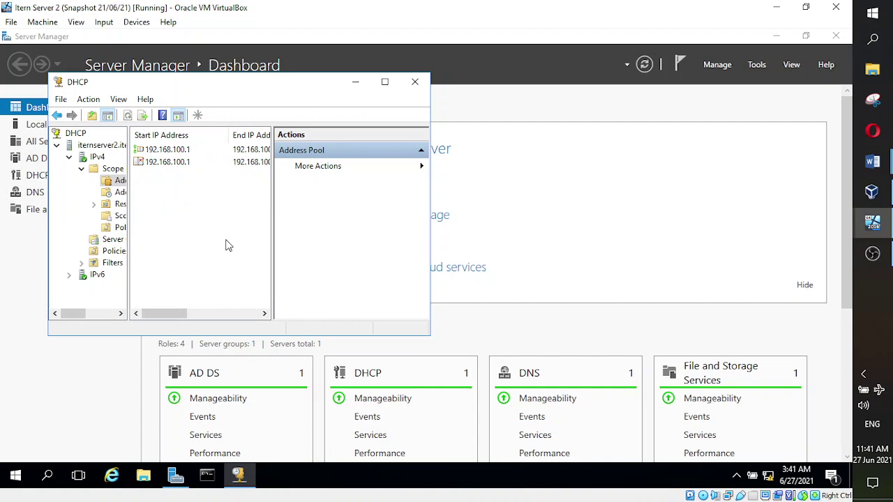
drag(273, 222, 323, 224)
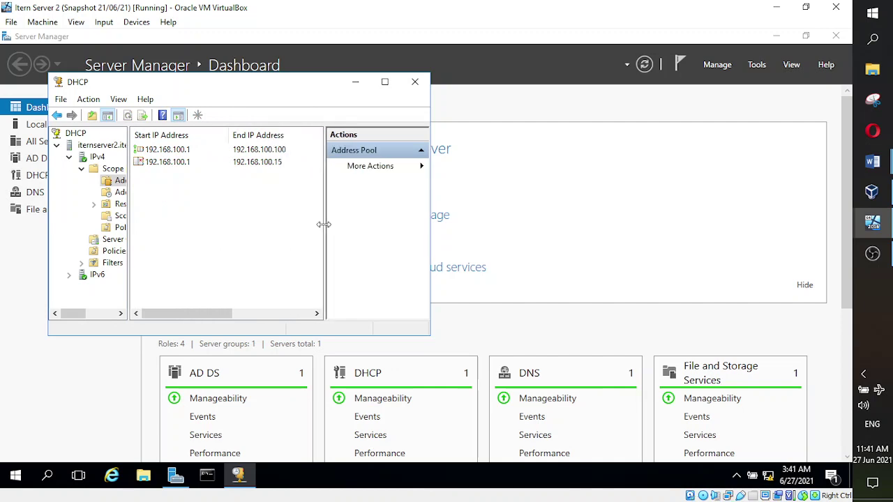
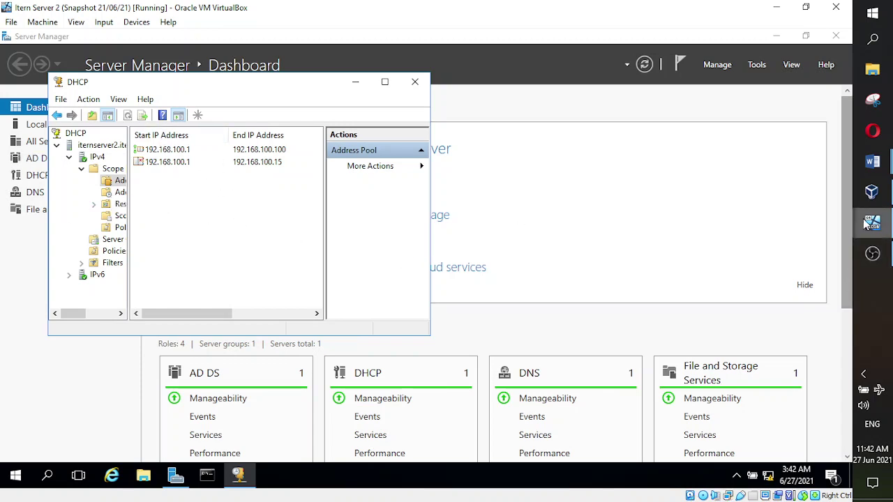
- Bring the Itern Server VM with the iterndc.itern.com DHCP console to the front
mouse_move(872, 225)
click(722, 187)
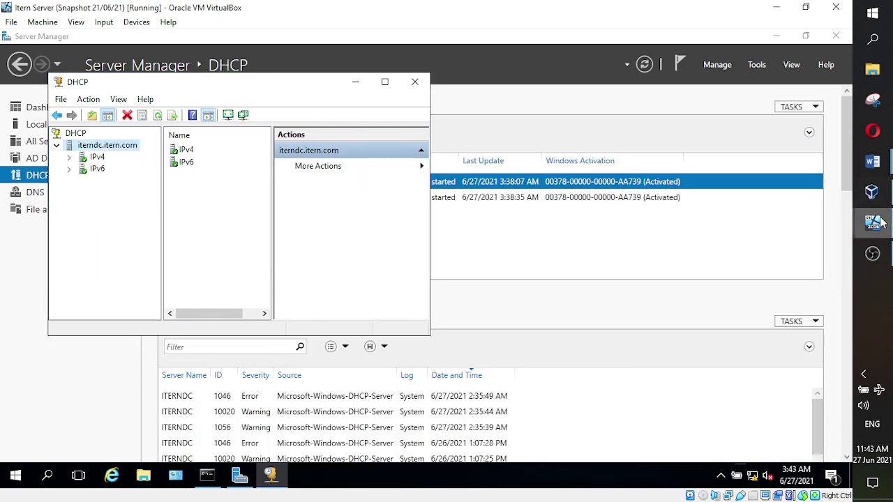
mouse_move(872, 223)
mouse_move(872, 162)
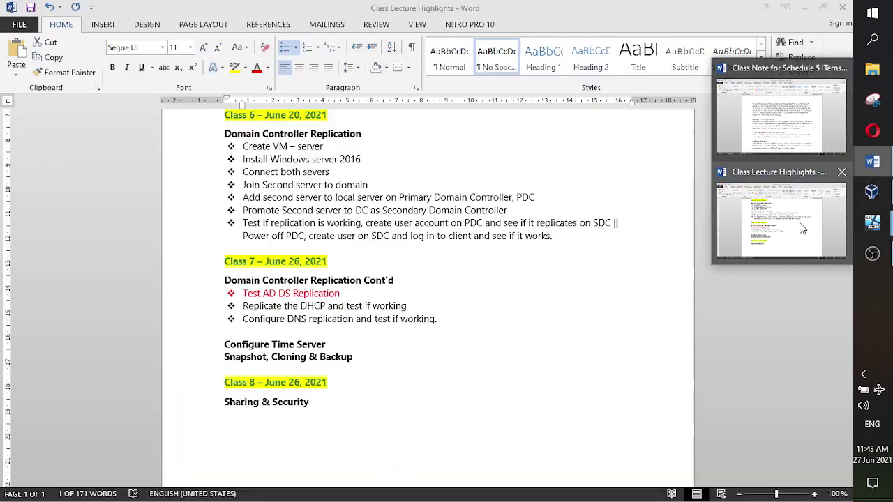
- Read the Schedule 5 class notes on DHCP exclusion replication, then return to the Itern Server VM
click(788, 124)
scroll(474, 394, down, 1)
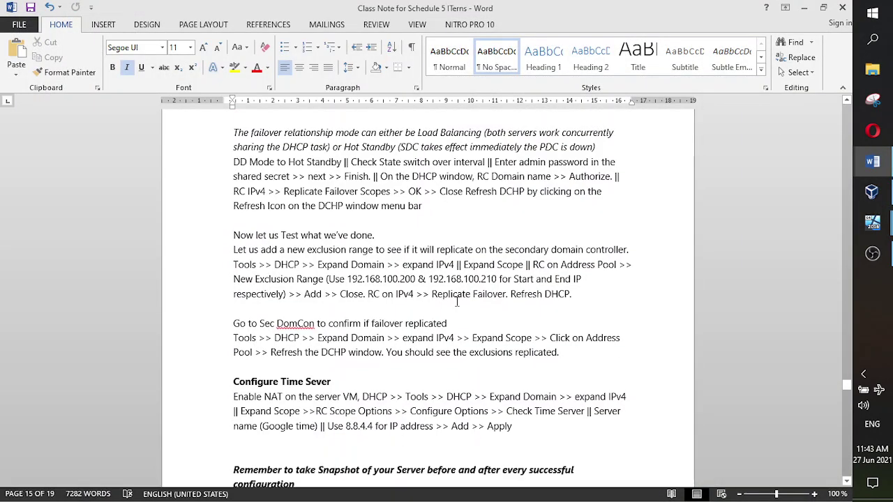
scroll(474, 394, down, 1)
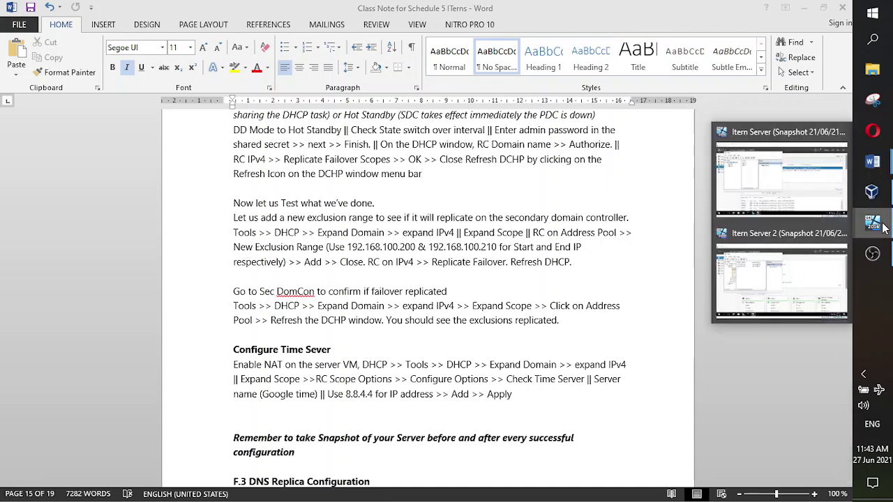
click(797, 188)
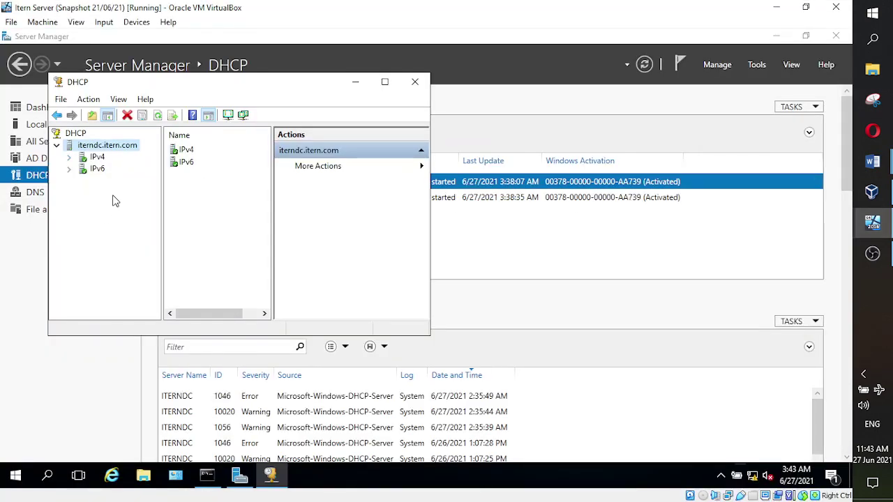
- Expand IPv4 and the scope, show Address Pool, and widen its range list
click(69, 158)
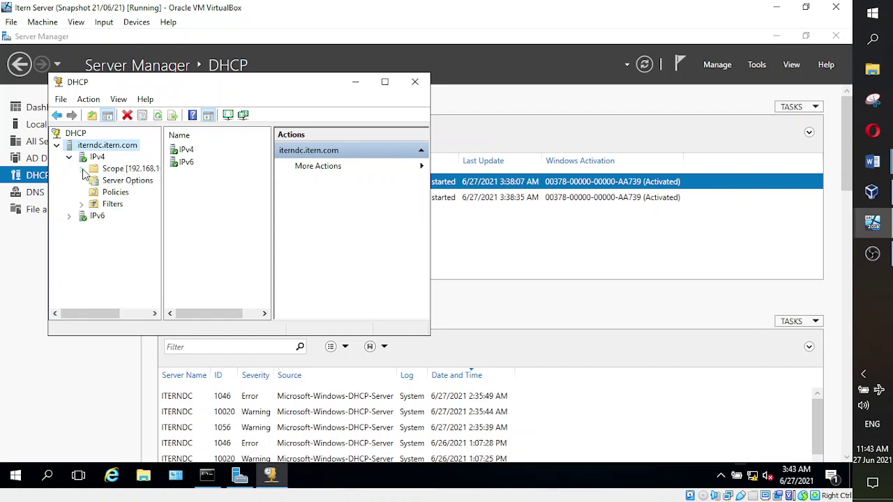
click(81, 169)
click(148, 182)
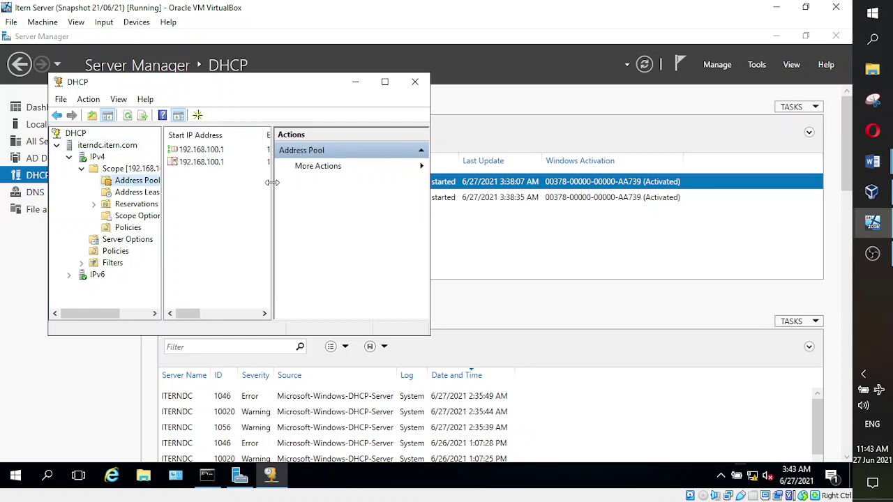
drag(273, 187, 353, 187)
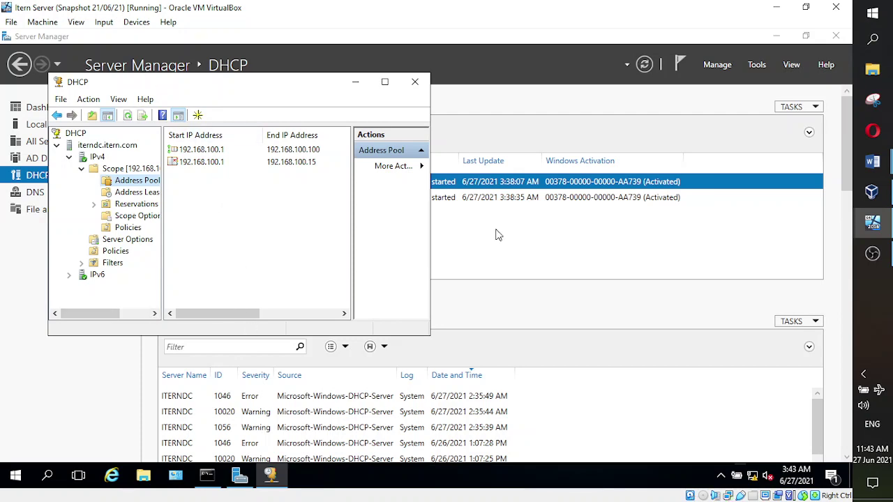
- Check the Schedule 5 class notes and come back to the Itern Server DHCP console
mouse_move(872, 161)
click(819, 157)
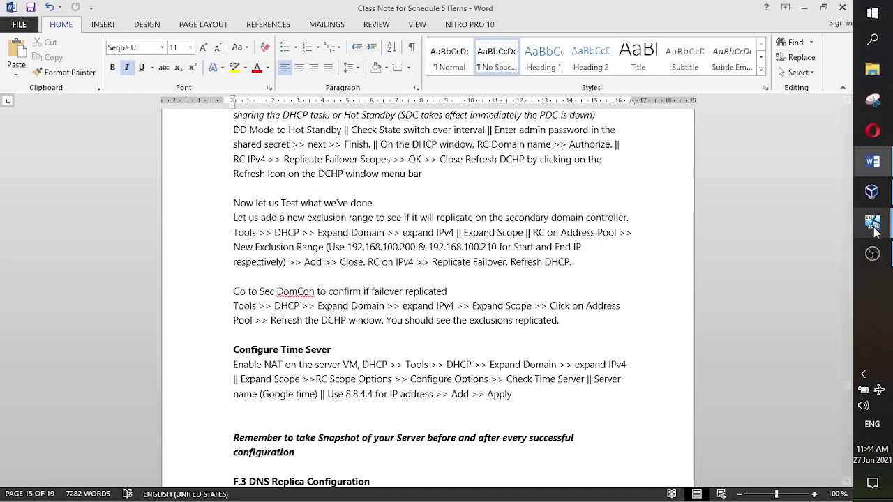
mouse_move(872, 227)
click(831, 189)
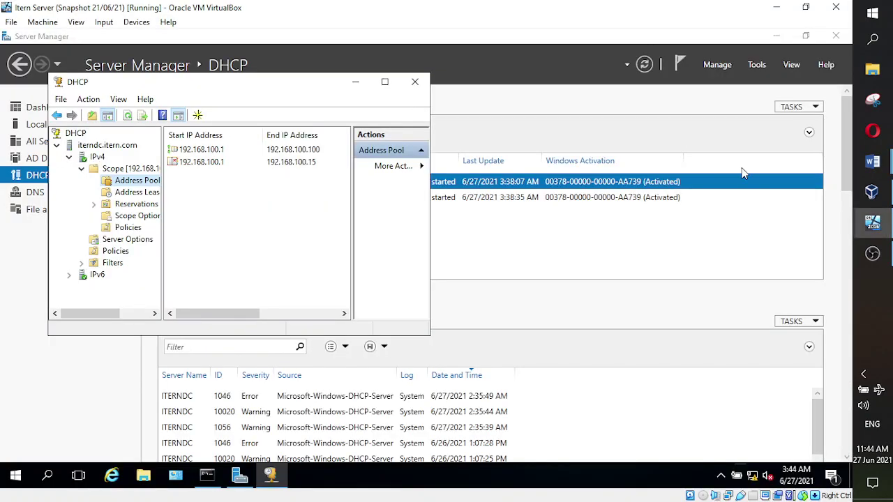
- Collapse the server tree, reopen the DHCP console, and re-expand to the Address Pool ranges
click(81, 169)
click(68, 157)
click(58, 146)
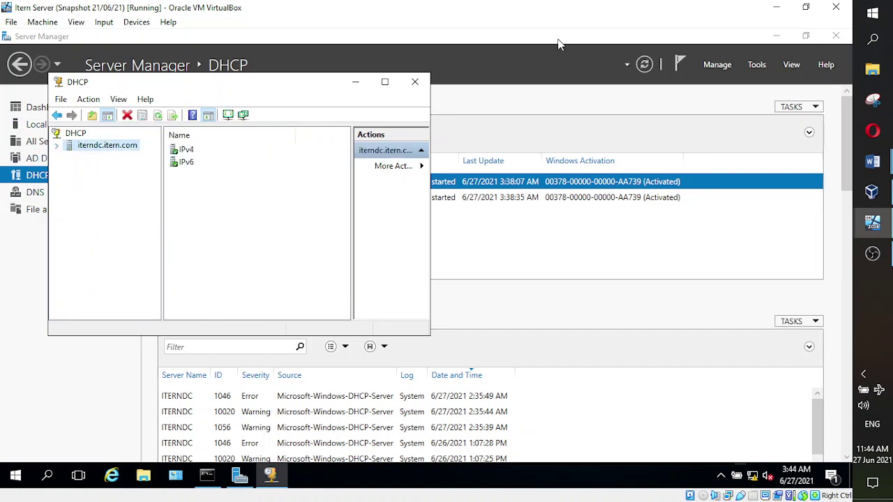
click(757, 65)
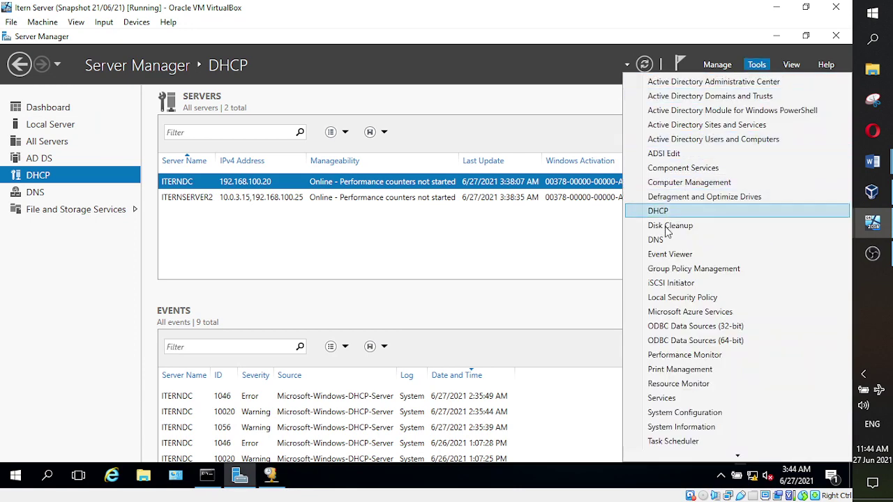
click(270, 476)
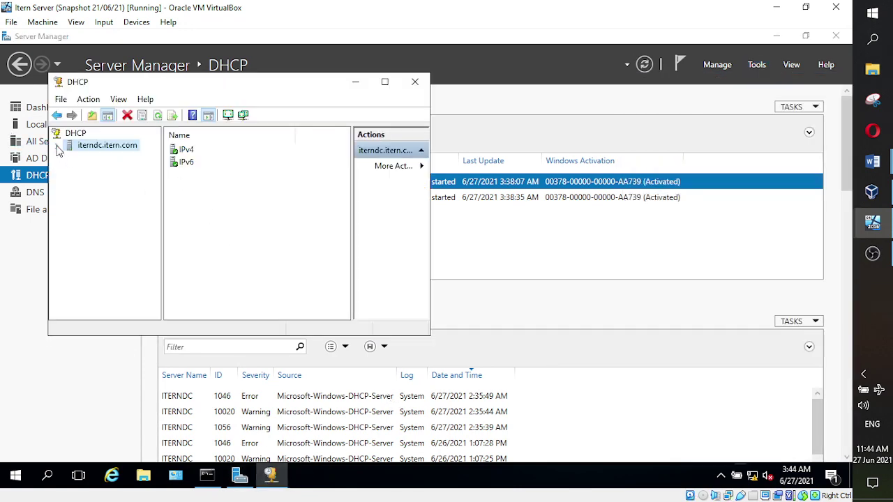
click(57, 145)
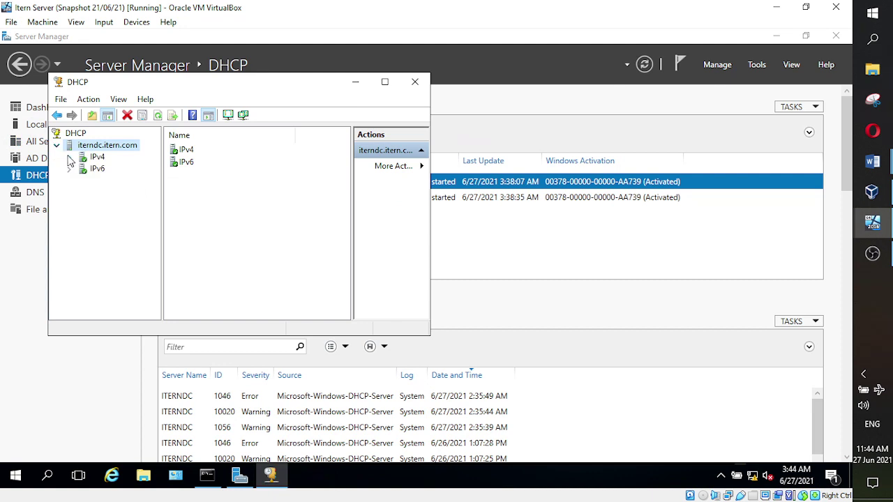
click(69, 157)
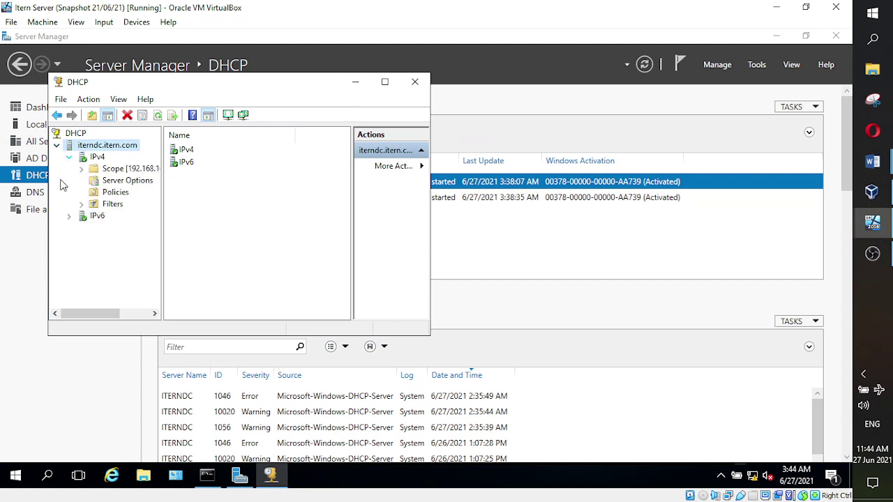
click(81, 169)
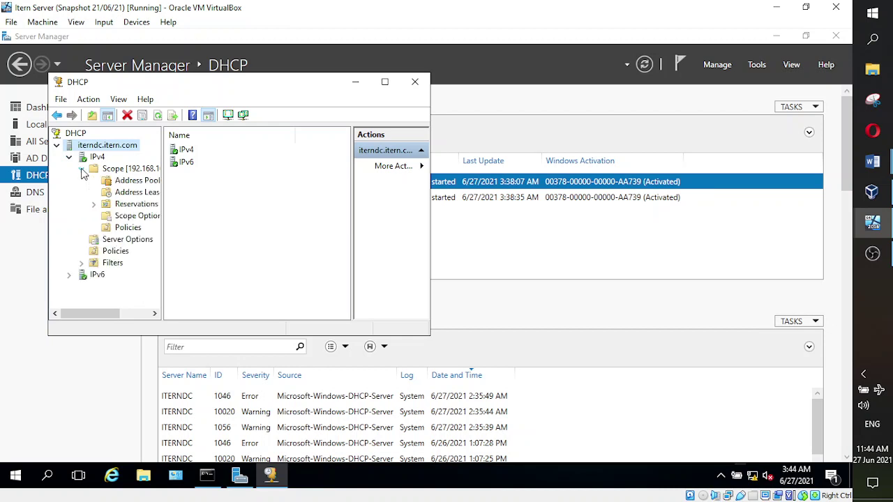
click(132, 183)
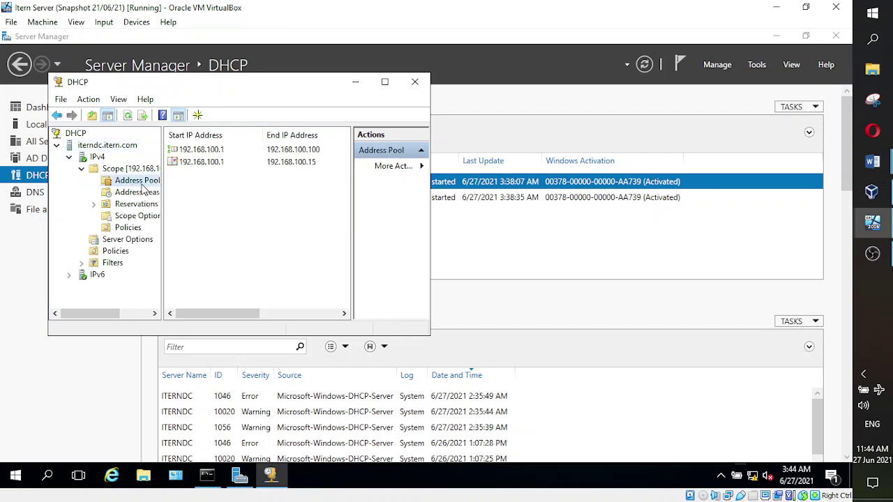
- Add the exclusion range 192.168.100.70–192.168.100.75 to the iterndc scope's address pool
right_click(127, 183)
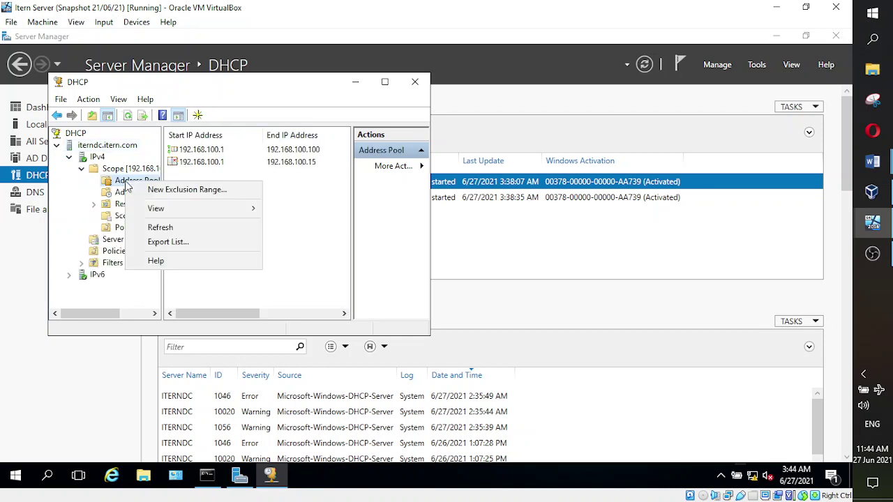
click(179, 189)
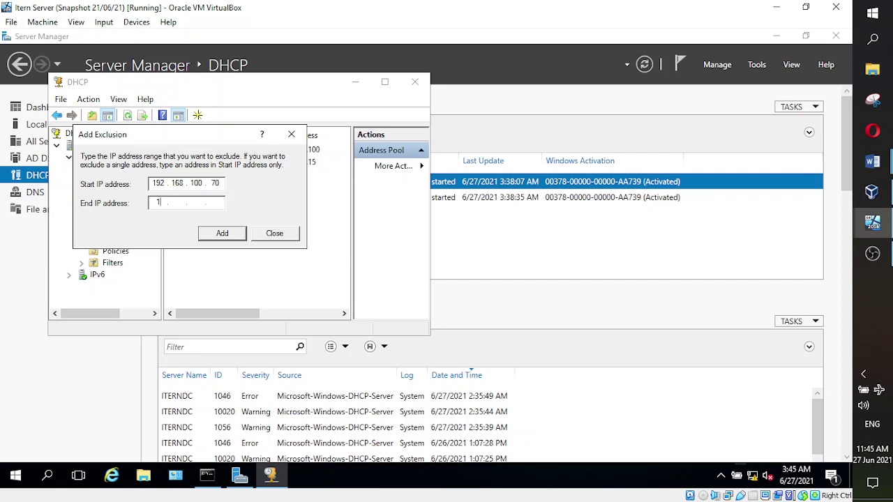
text(92 . 168 . 100 . 75)
click(223, 237)
click(274, 234)
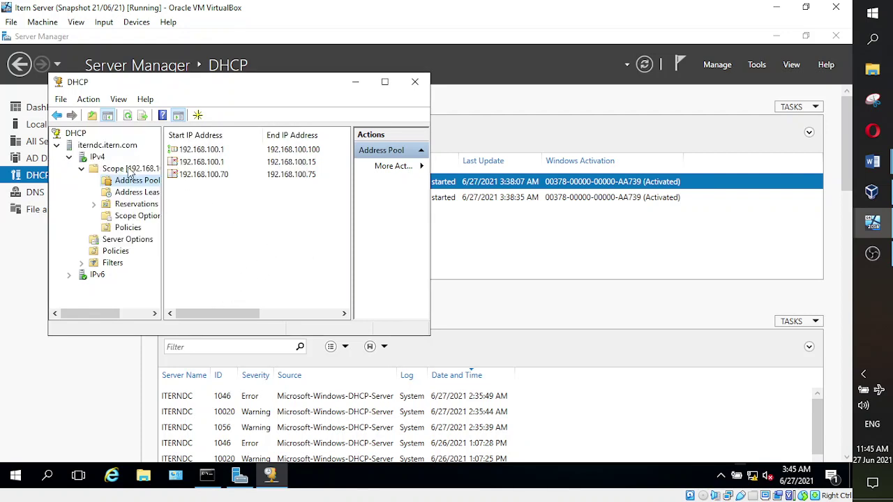
- Refresh the iterndc address pool list
right_click(88, 149)
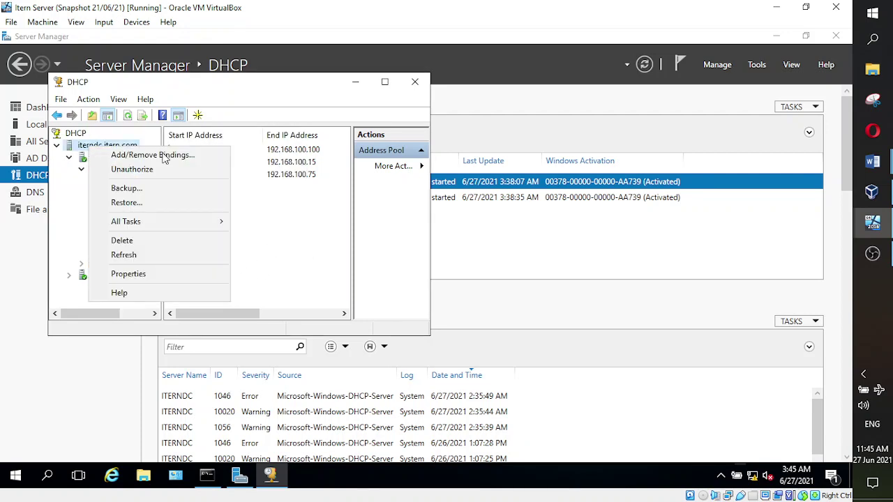
click(315, 221)
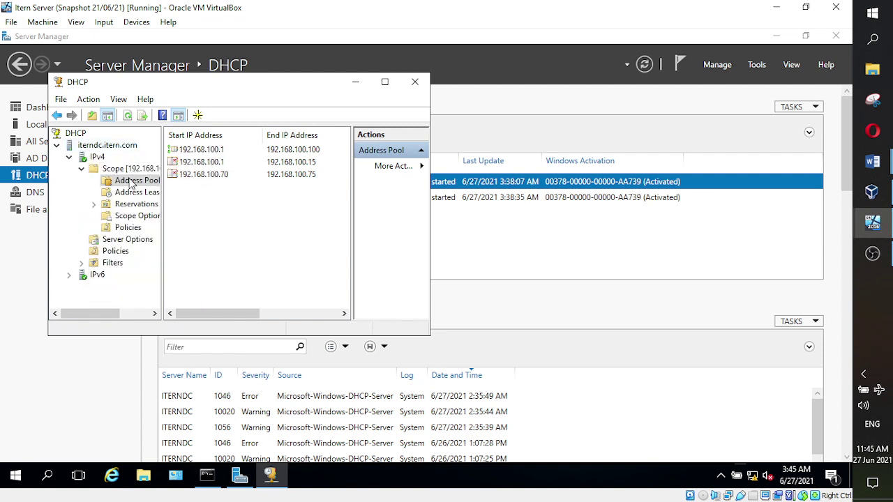
right_click(130, 180)
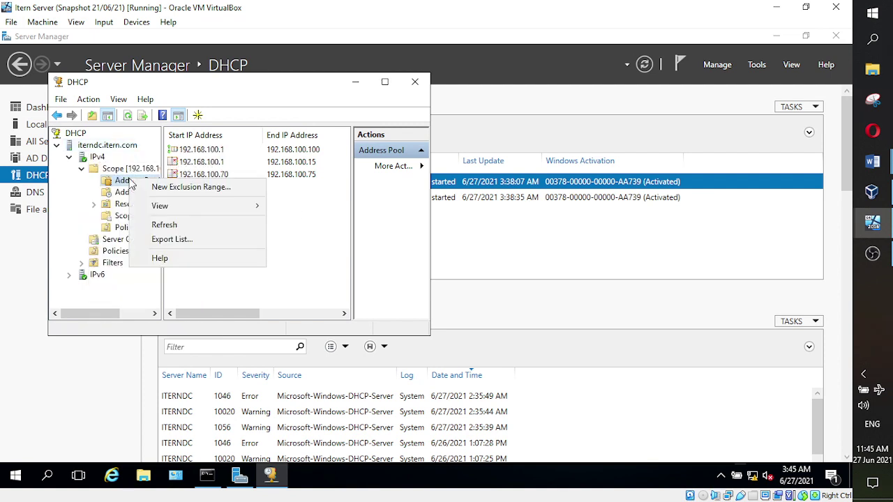
click(309, 223)
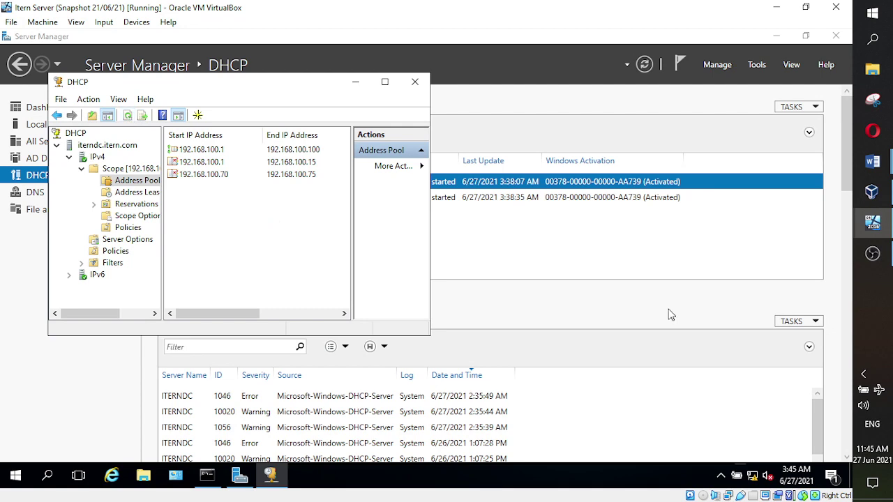
- Check the Schedule 5 class notes and return to the iterndc DHCP console
mouse_move(872, 162)
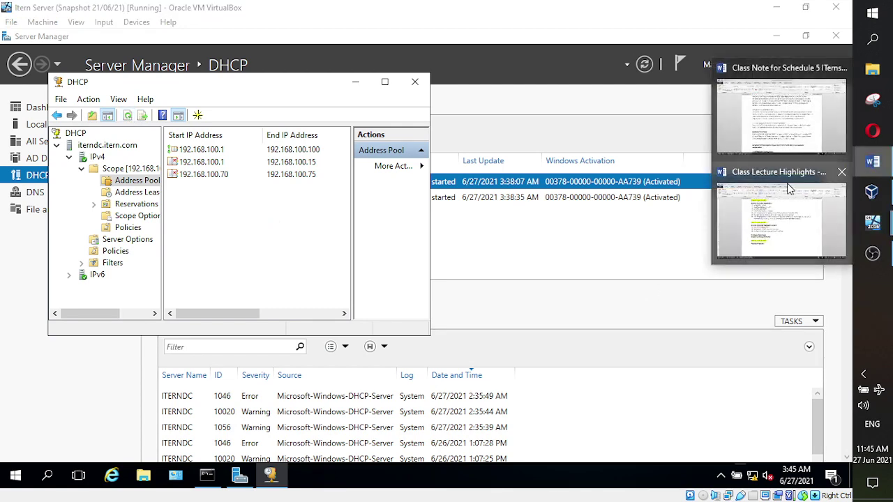
click(795, 140)
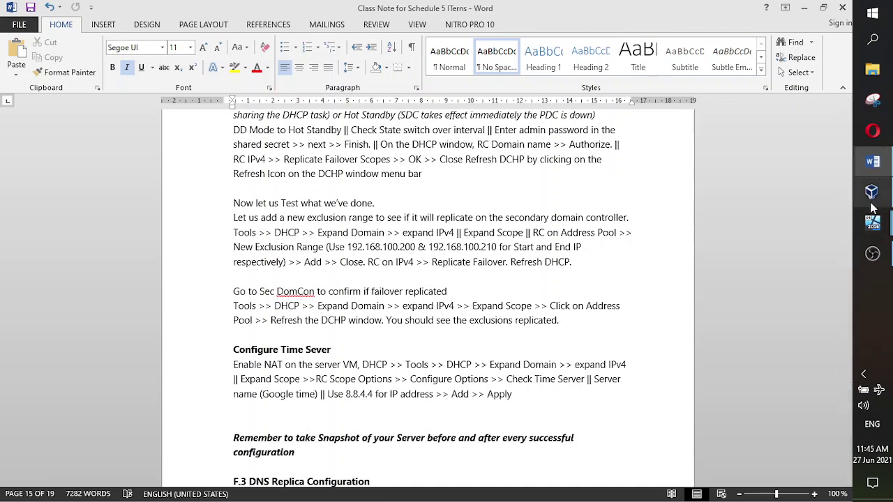
click(808, 188)
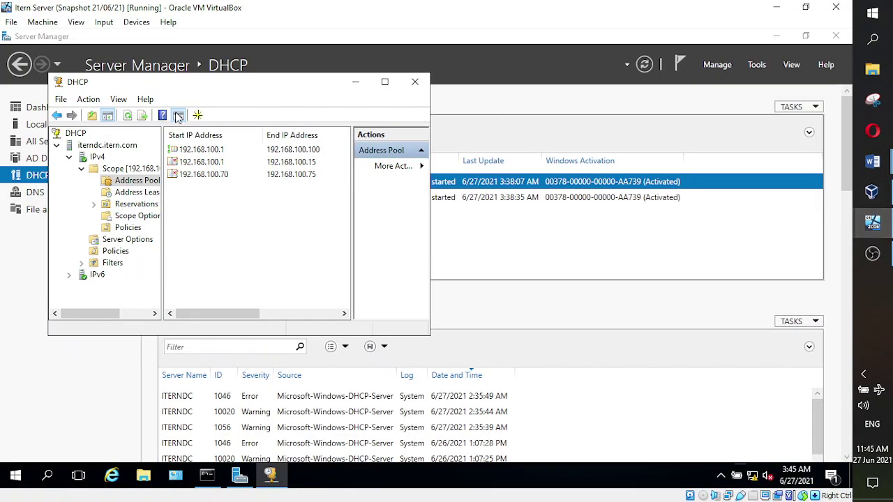
- Replicate the IPv4 failover scopes to the partner server and confirm
right_click(97, 157)
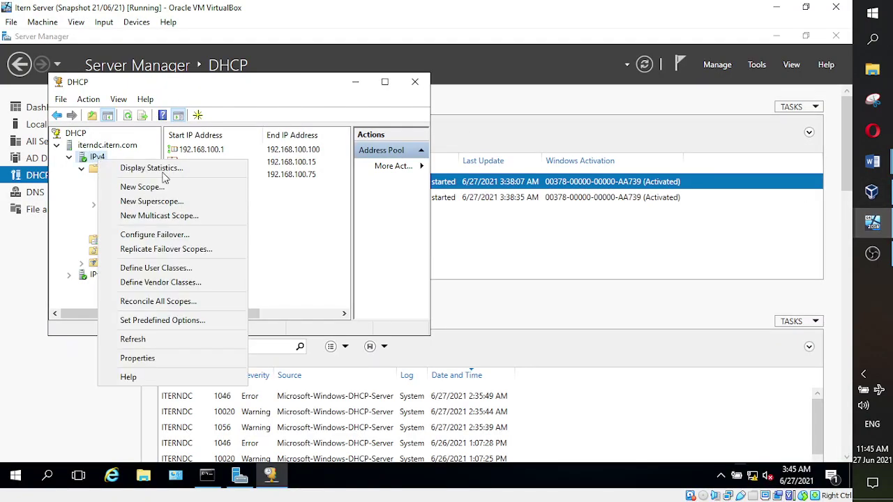
click(198, 252)
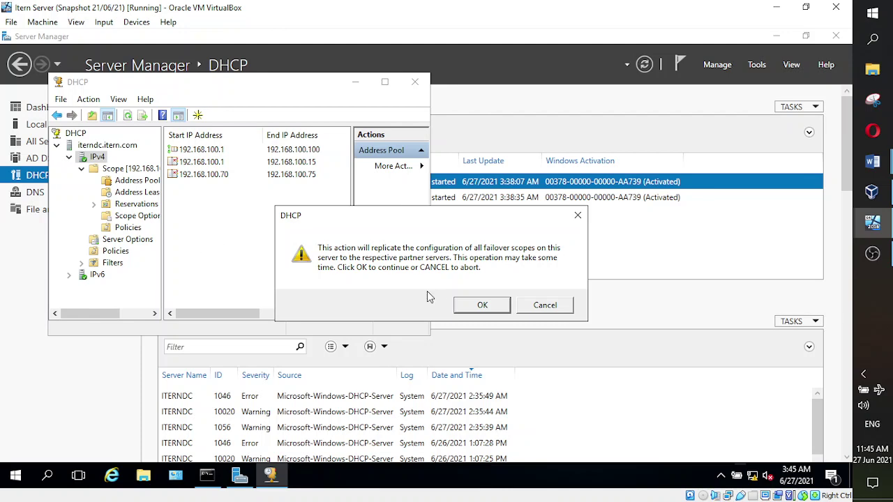
click(480, 307)
click(425, 366)
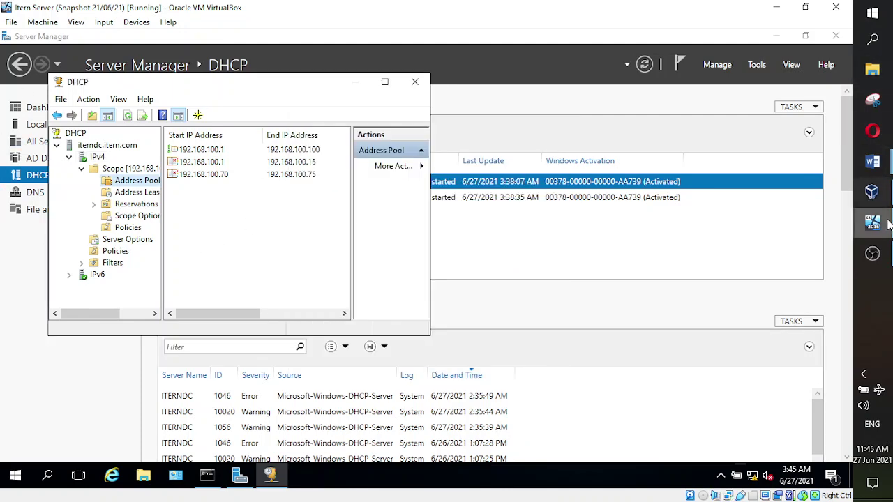
- On Itern Server 2, refresh the Address Pool to reveal the 192.168.100.70–75 exclusion
mouse_move(881, 239)
click(806, 252)
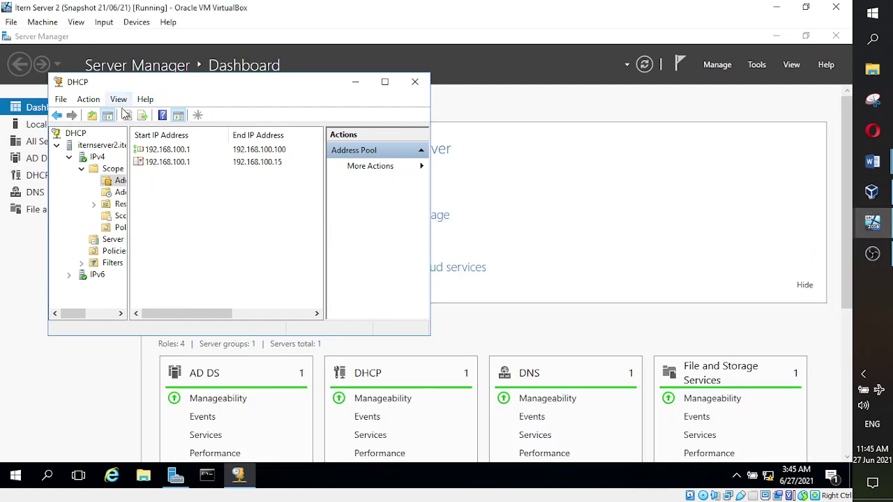
click(162, 173)
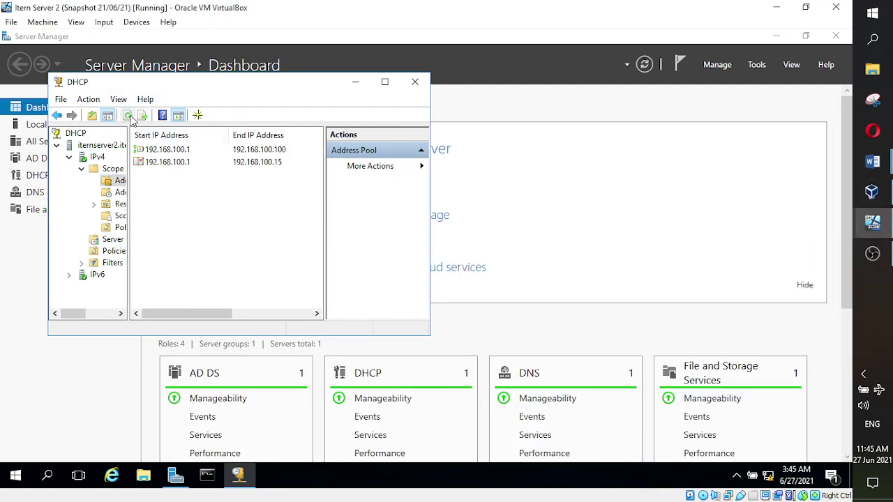
click(129, 116)
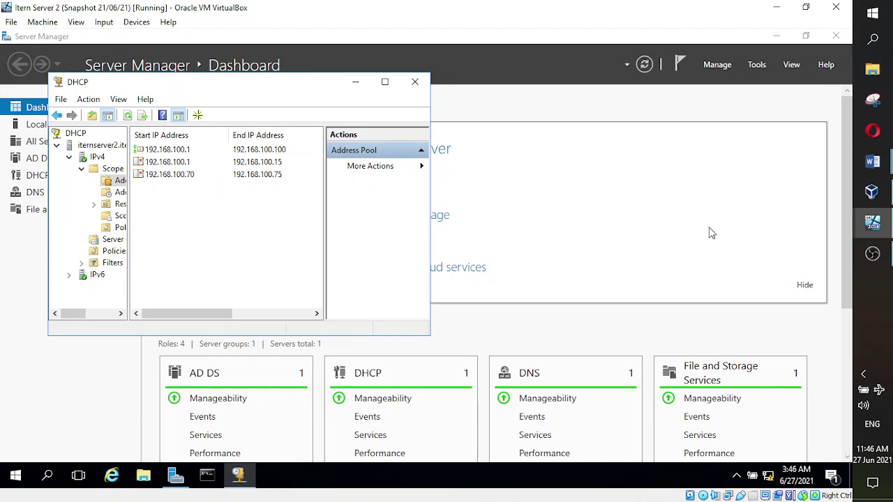
- Bring up the Class Note for Schedule 5 and scroll through the time server and F.3 notes
mouse_move(872, 161)
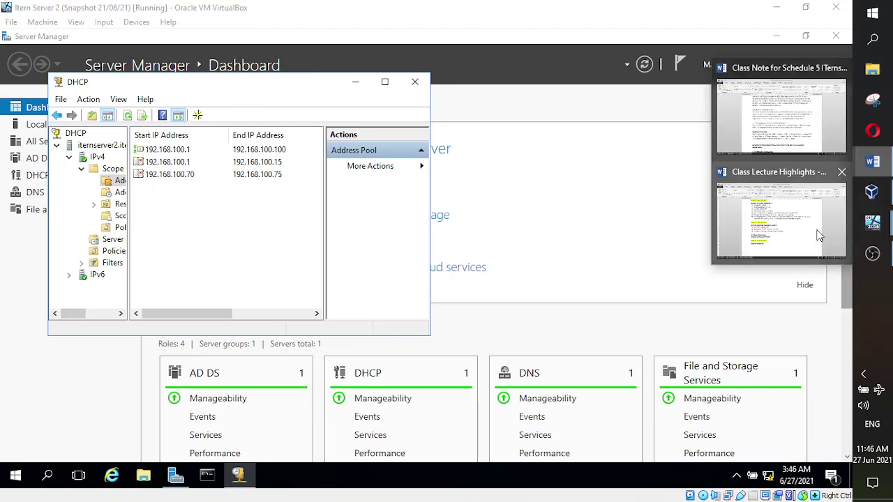
click(795, 136)
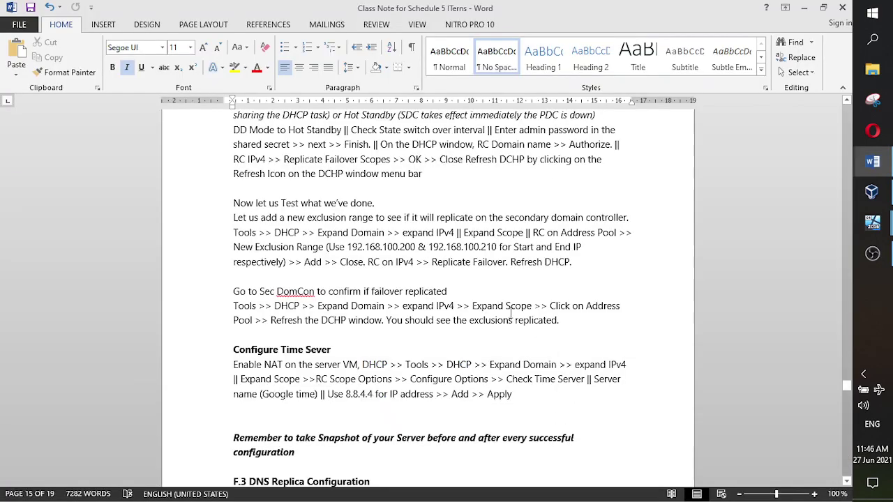
scroll(556, 325, up, 7)
scroll(556, 324, up, 10)
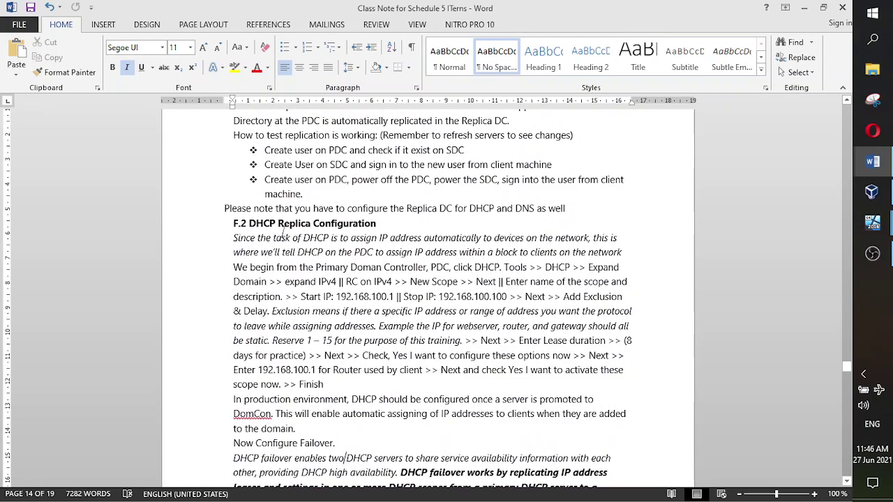
scroll(360, 251, down, 9)
scroll(361, 250, down, 8)
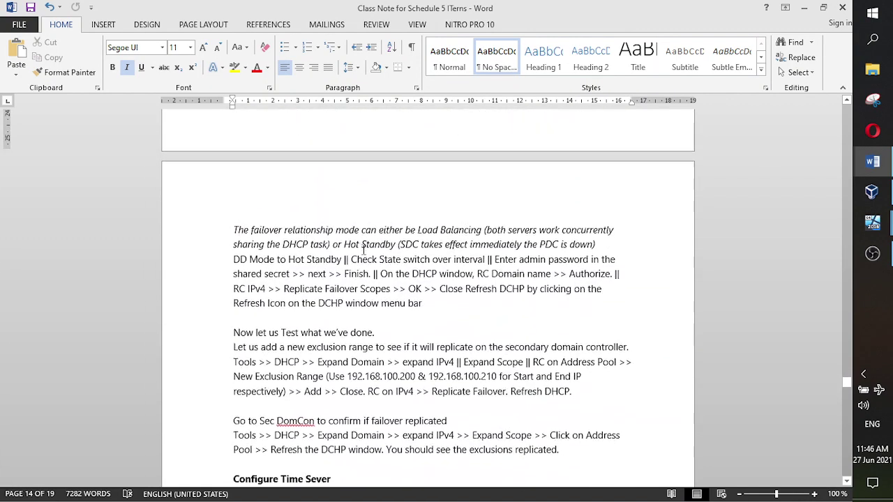
scroll(364, 249, down, 2)
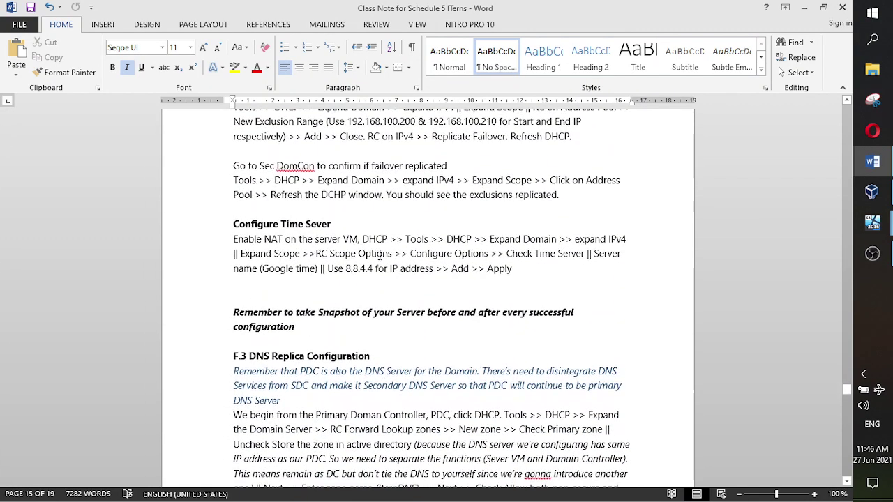
- In Class Lecture Highlights, colour the line 'Replicate the DHCP and test if working' red
mouse_move(872, 164)
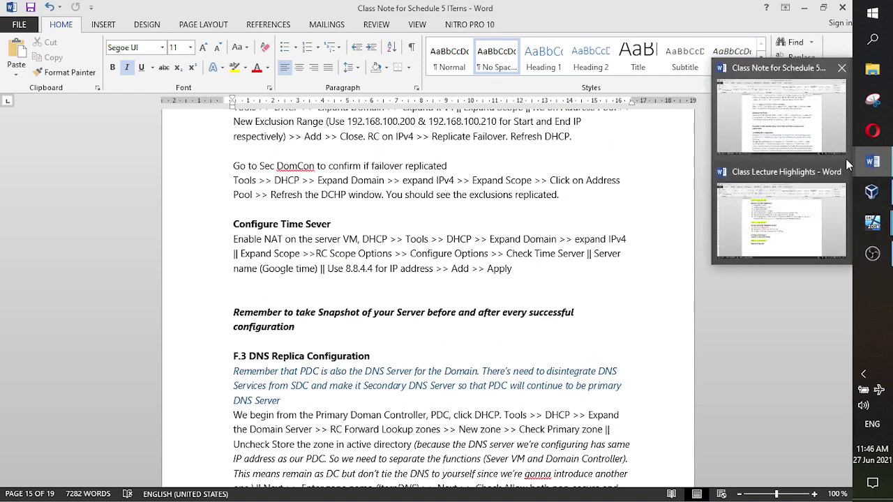
click(778, 237)
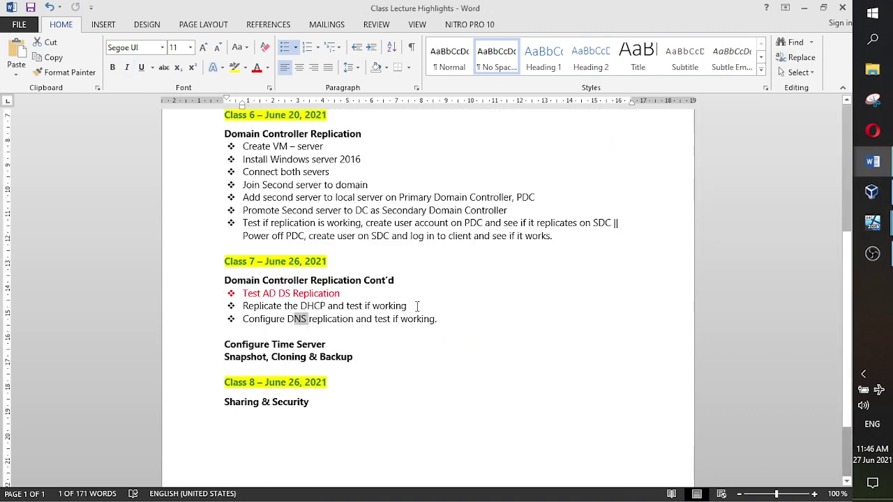
drag(417, 307, 241, 307)
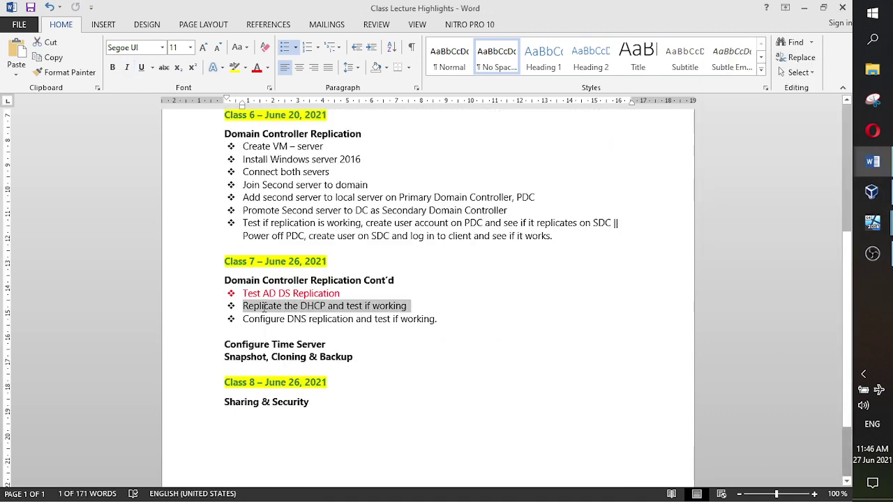
click(257, 67)
click(480, 288)
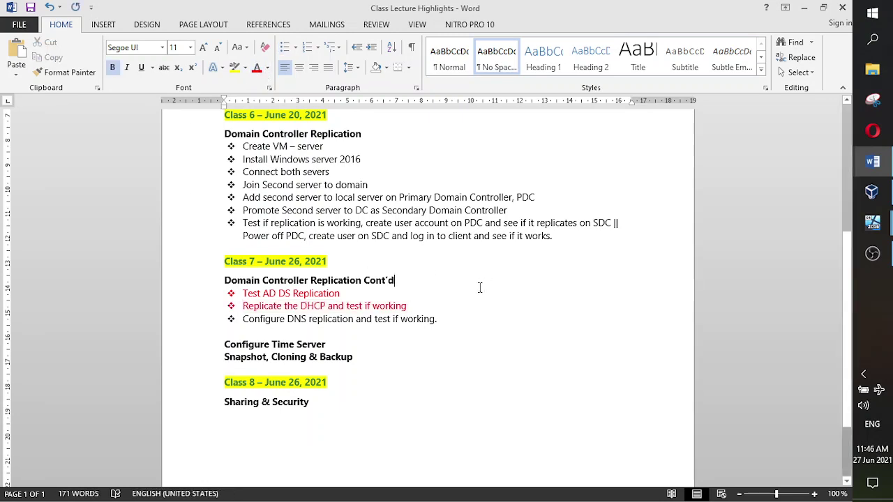
scroll(570, 281, down, 2)
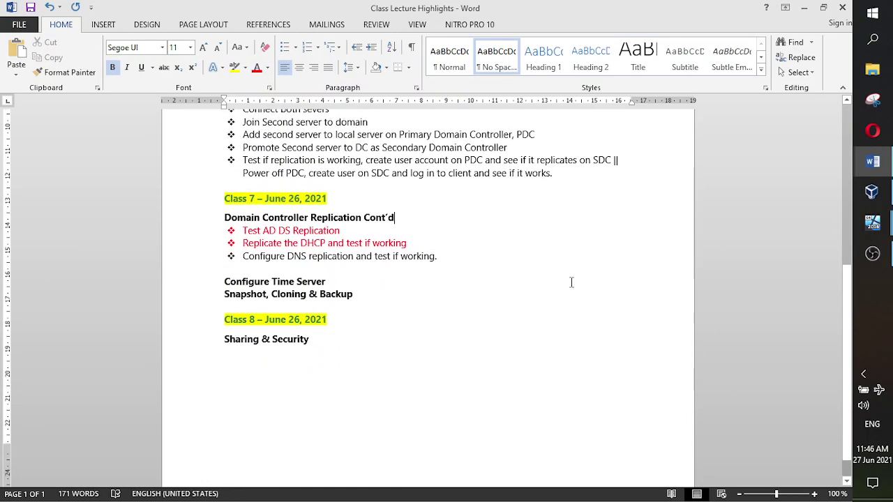
scroll(571, 282, down, 1)
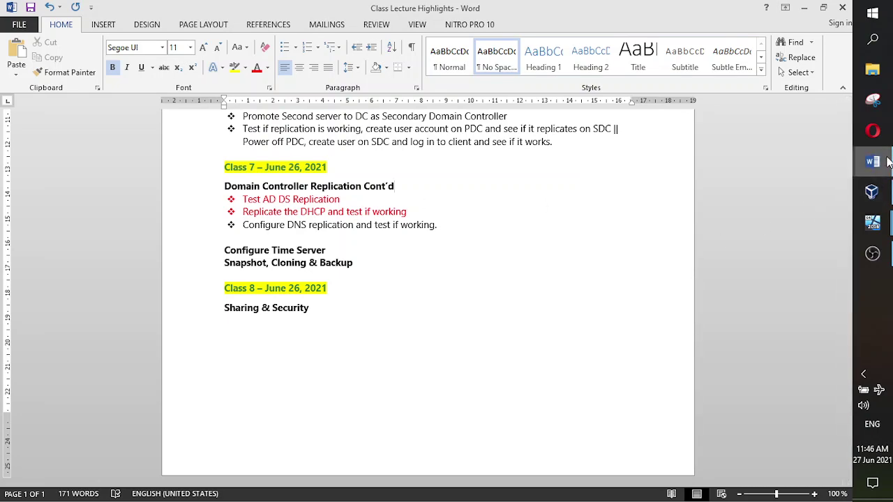
- Return to the Class Note for Schedule 5 and scroll to the F.3 DNS Replica Configuration steps
mouse_move(882, 161)
mouse_move(805, 142)
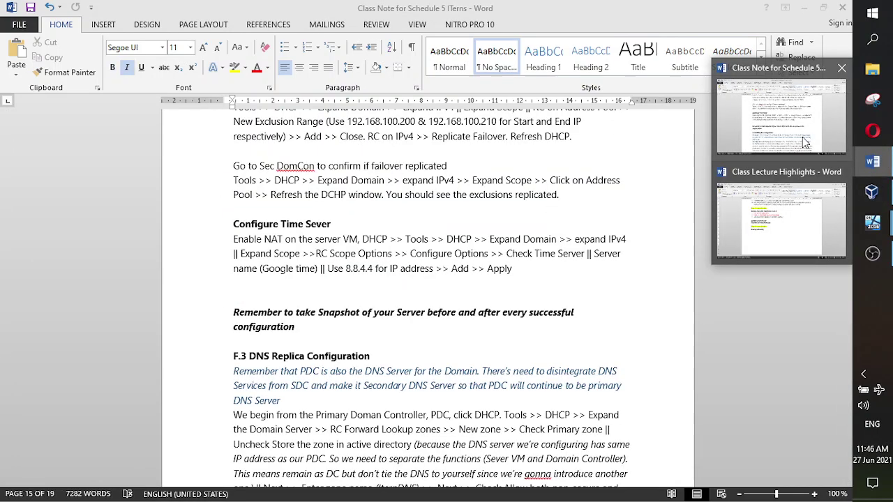
mouse_move(877, 232)
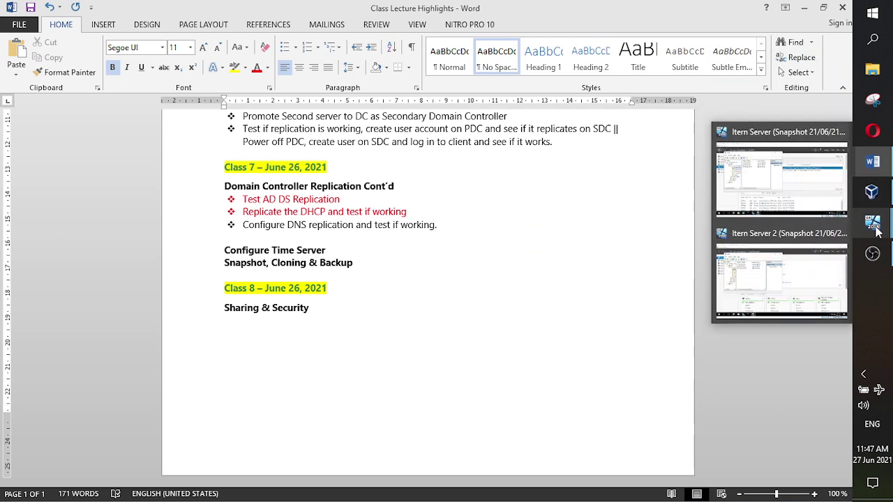
click(801, 139)
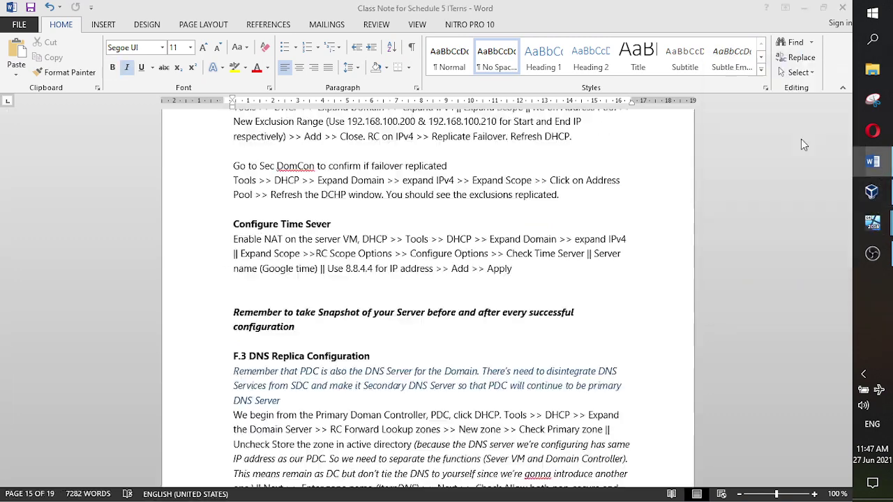
scroll(532, 258, down, 3)
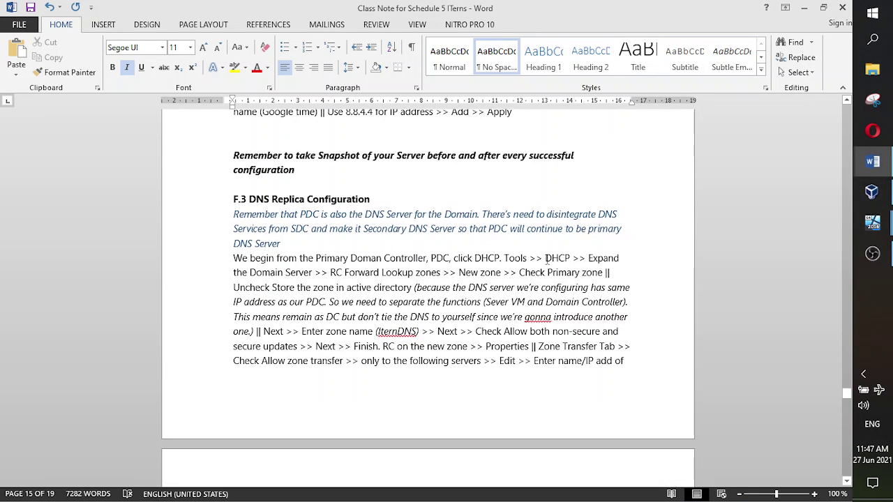
scroll(548, 258, down, 1)
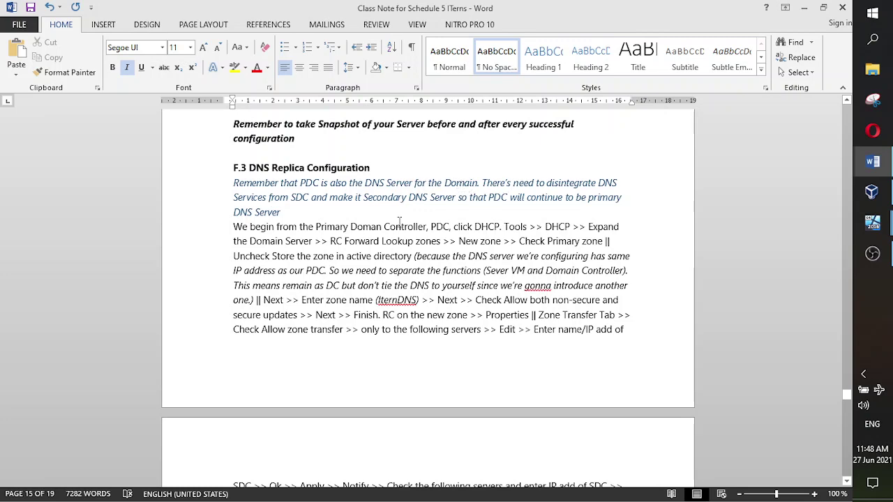
scroll(410, 195, down, 1)
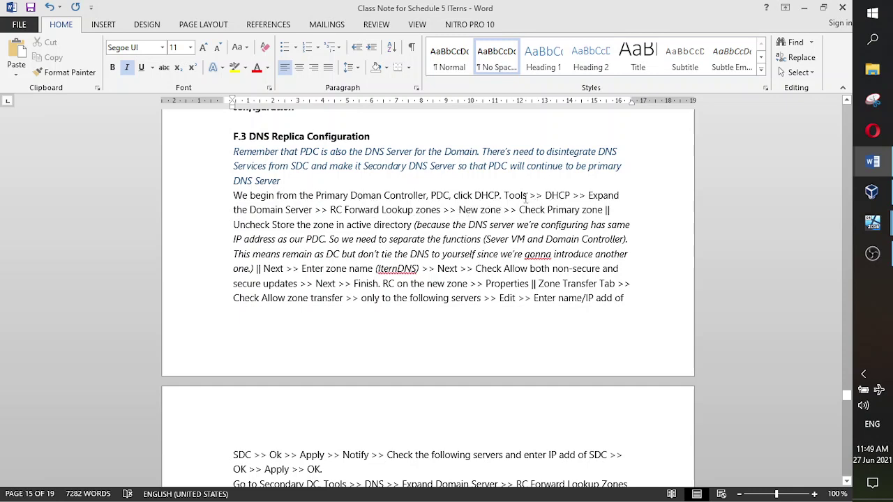
- On Itern Server, close the DHCP console and stray Control Panel, then show Server Manager's DNS page
mouse_move(873, 192)
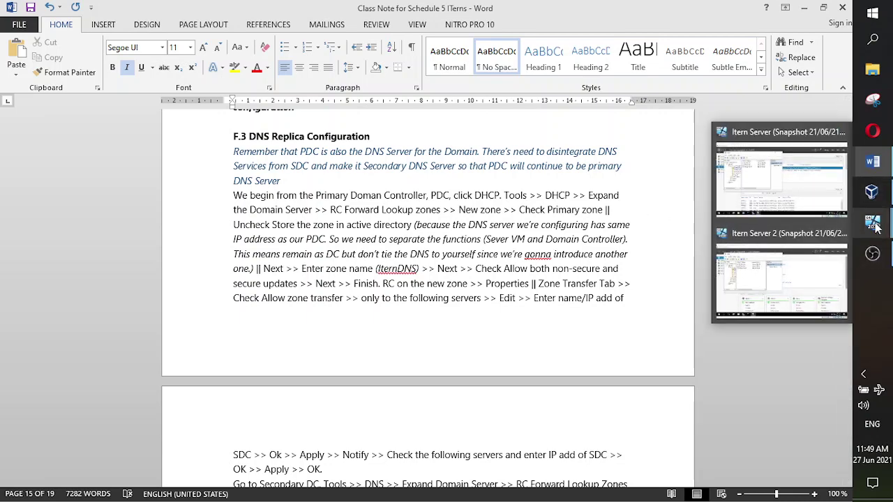
click(792, 202)
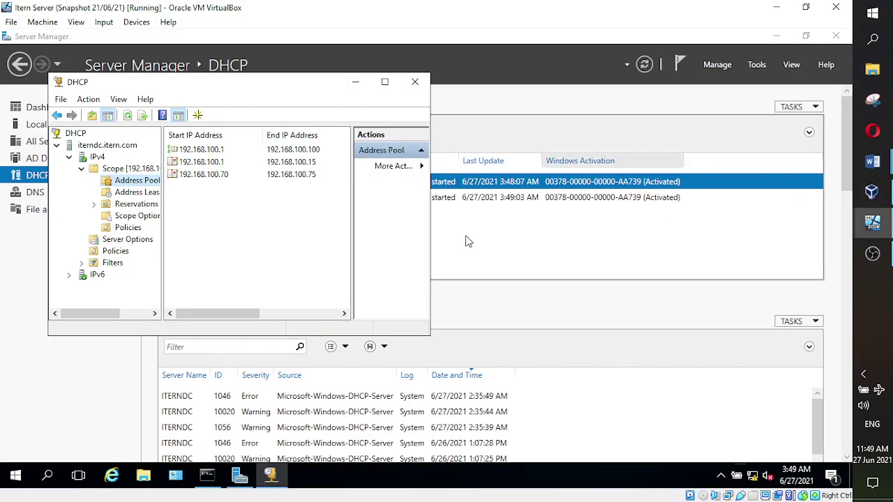
click(416, 85)
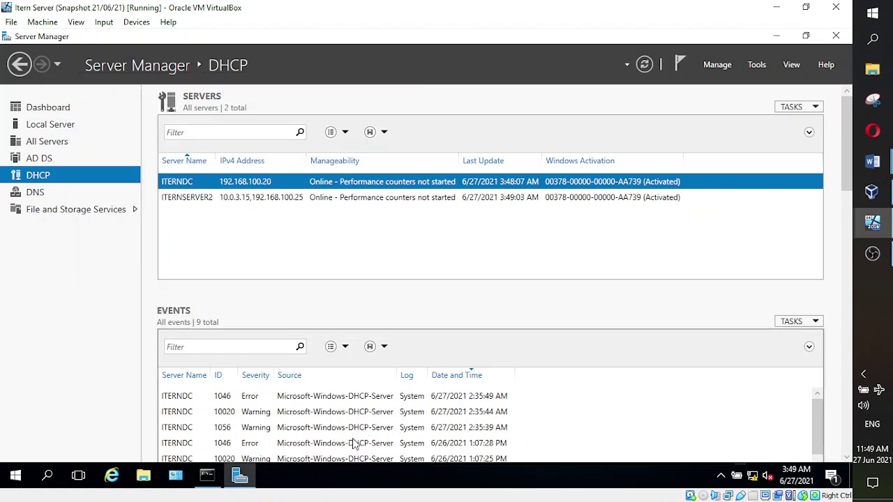
right_click(283, 483)
click(251, 487)
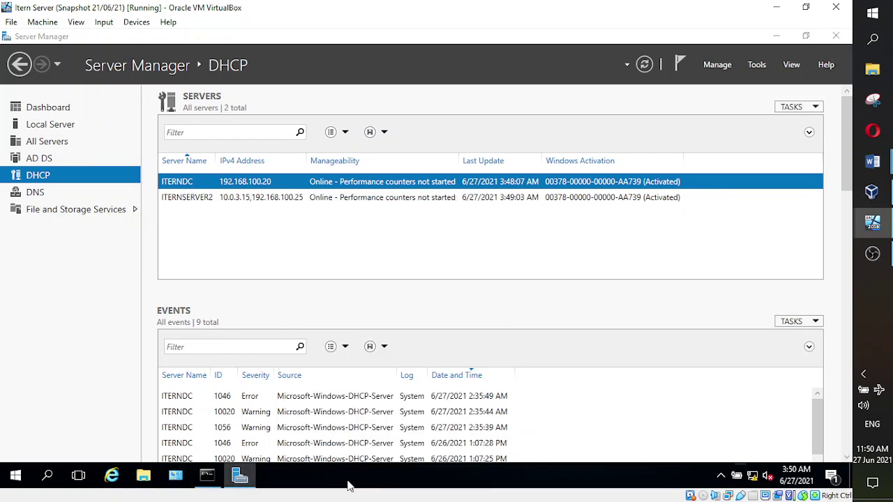
click(782, 64)
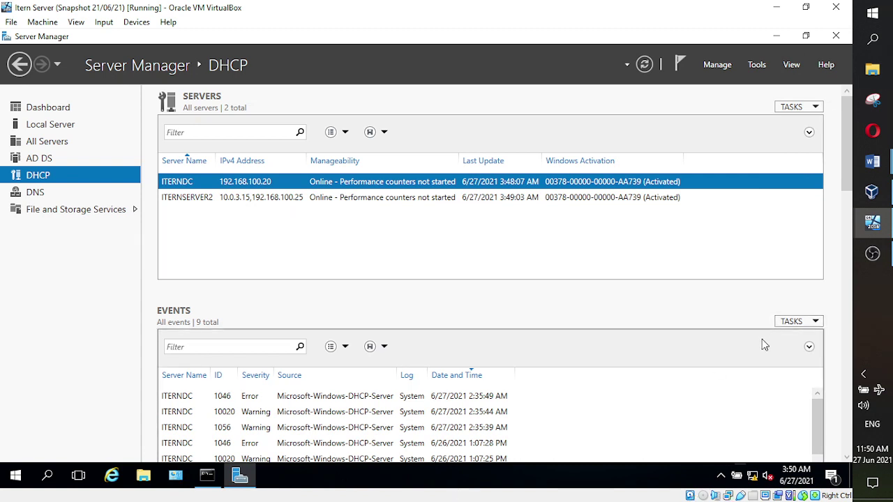
click(44, 193)
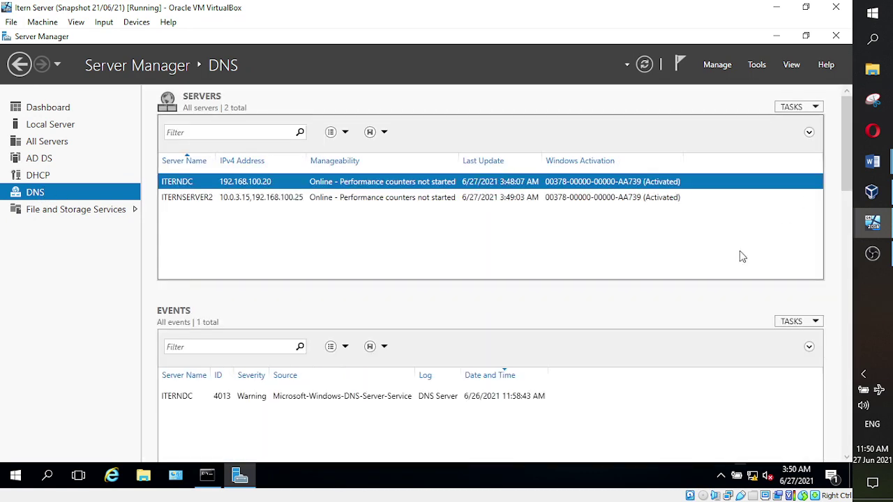
- Open DNS Manager, list ITERNDC's forward lookup zones, then return to the Word class notes
click(757, 65)
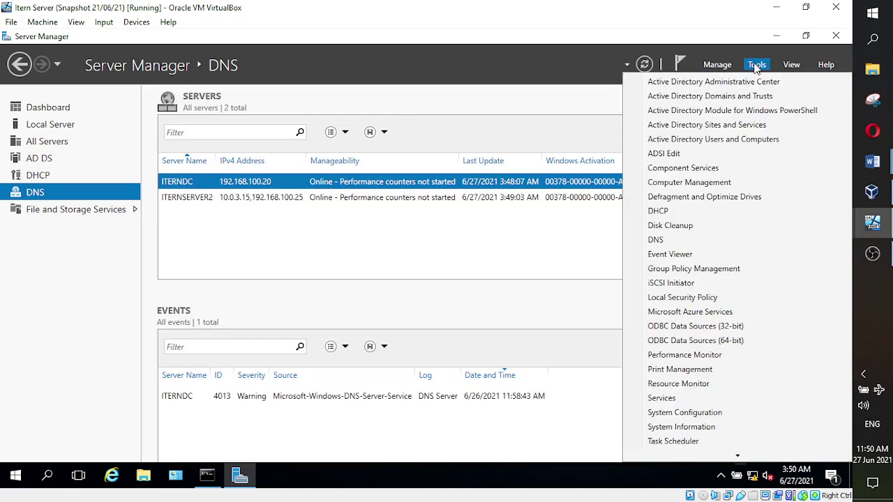
click(656, 241)
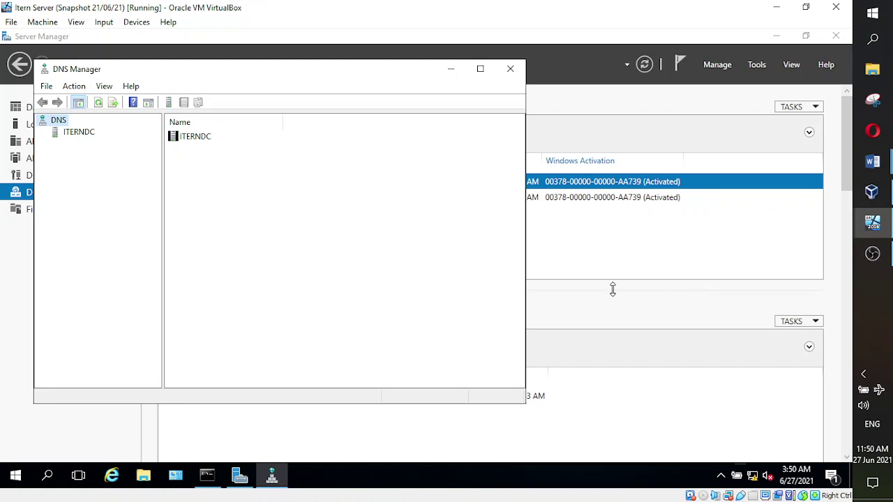
click(85, 137)
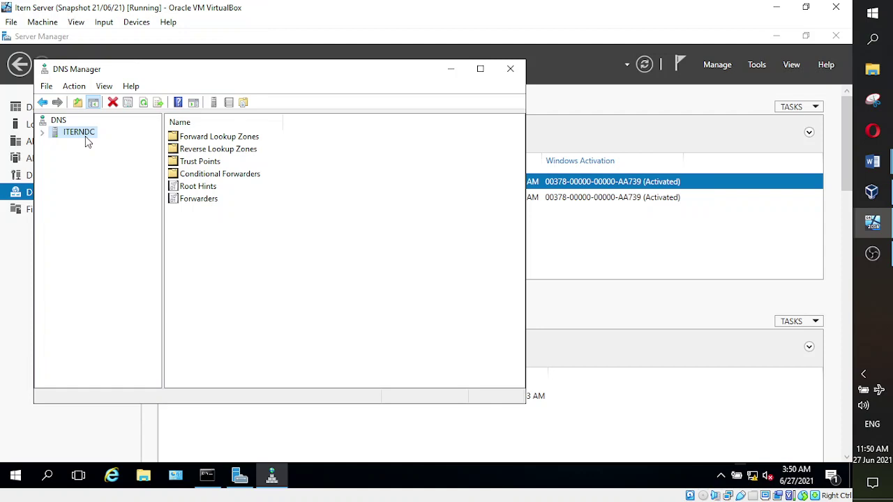
click(43, 133)
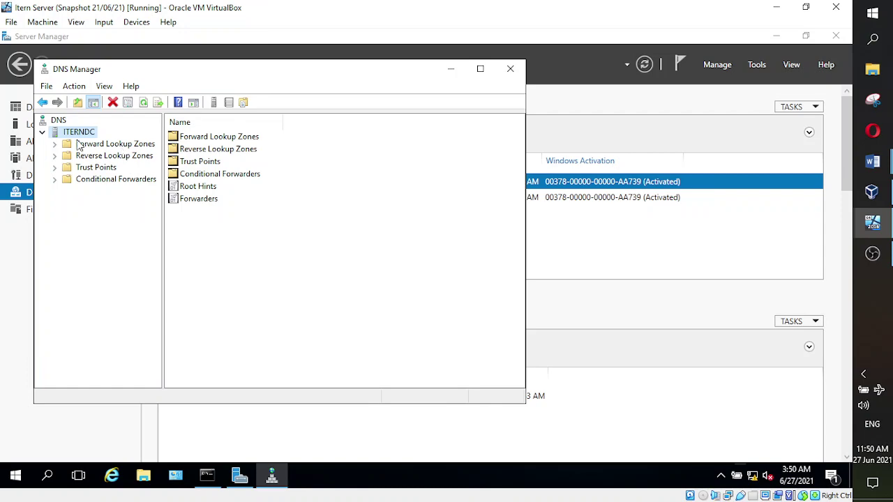
click(54, 144)
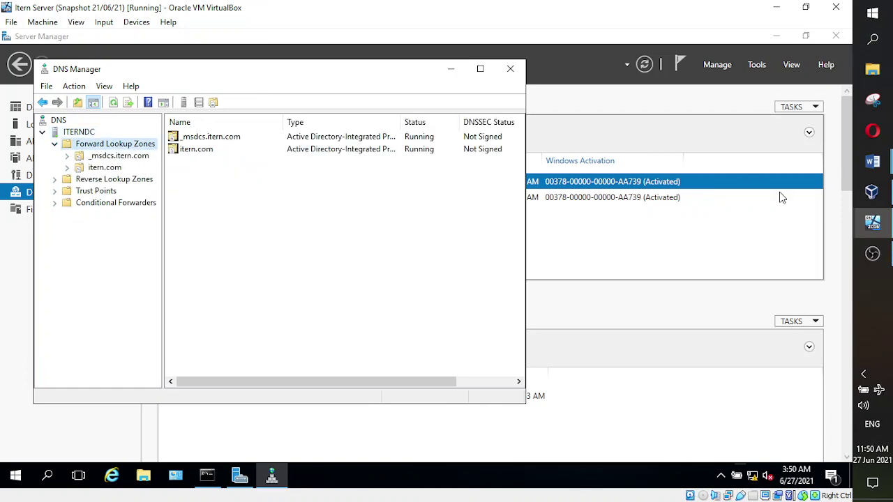
mouse_move(872, 161)
click(771, 136)
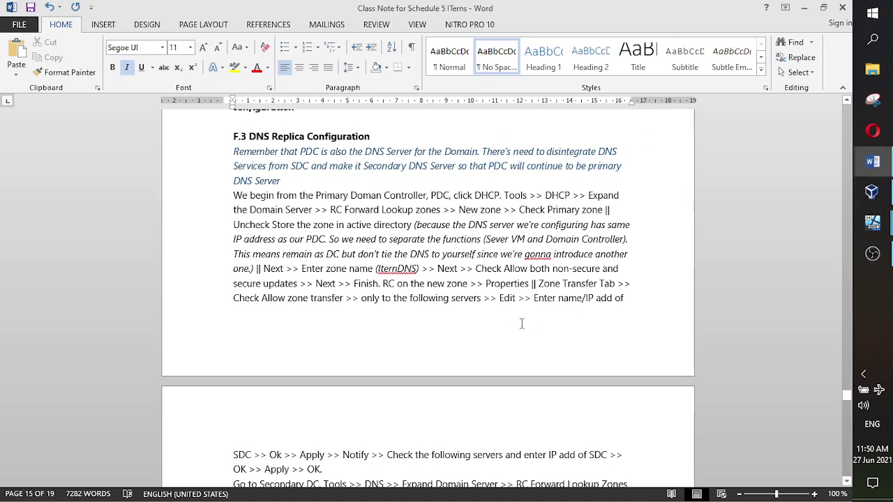
scroll(519, 317, down, 2)
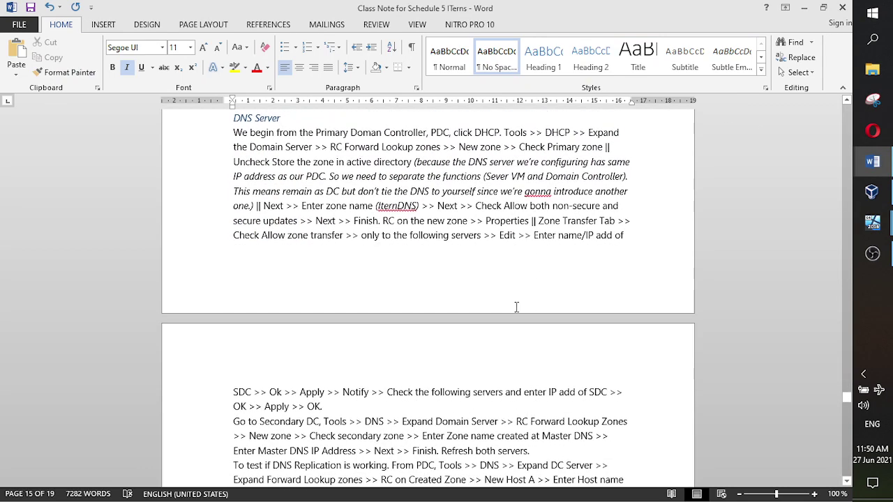
scroll(516, 300, up, 2)
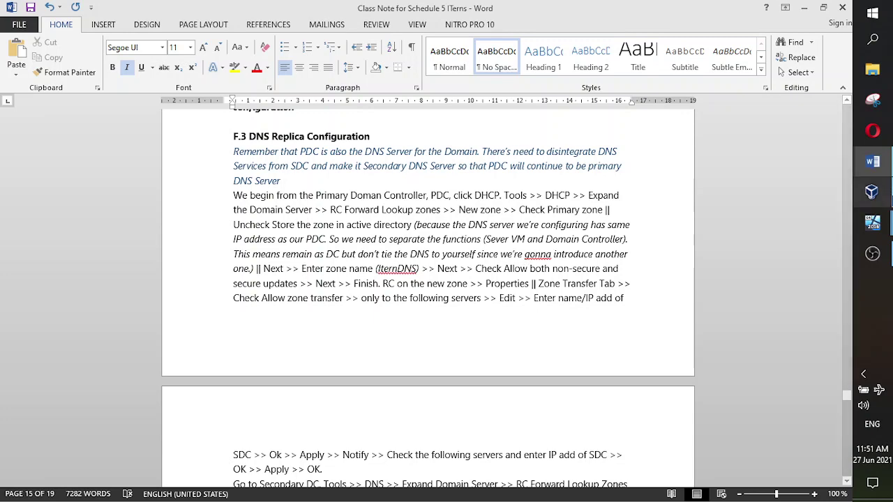
click(871, 229)
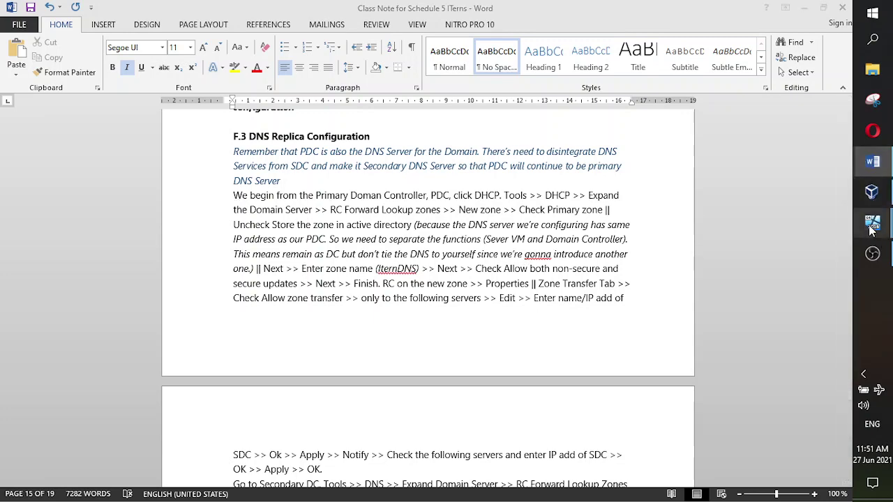
- On the Itern Server VM, start a New Zone from Forward Lookup Zones as a Primary zone
click(802, 262)
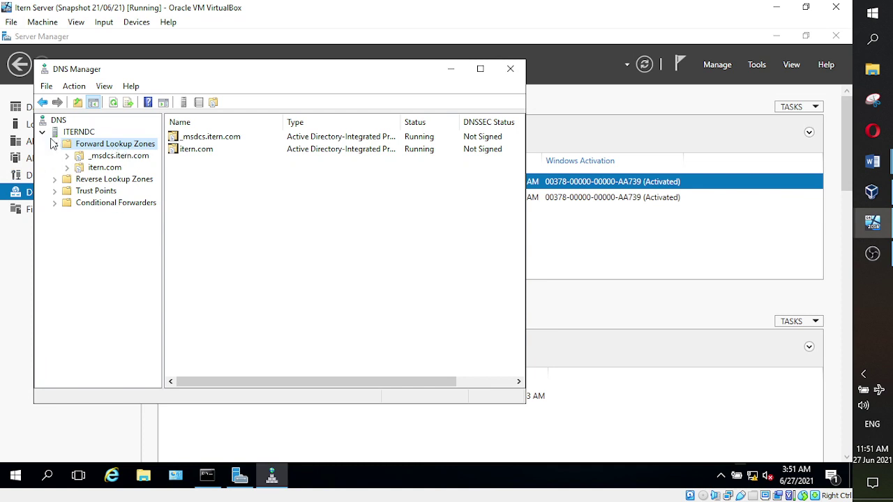
double_click(54, 144)
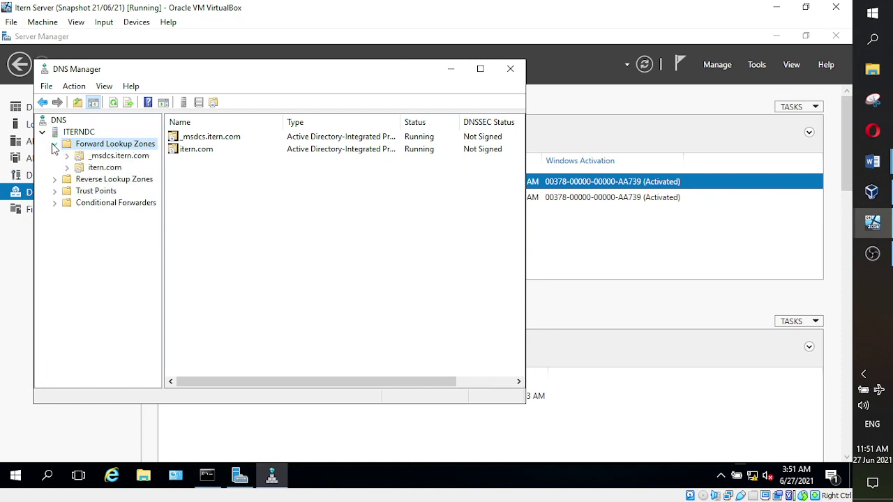
right_click(90, 147)
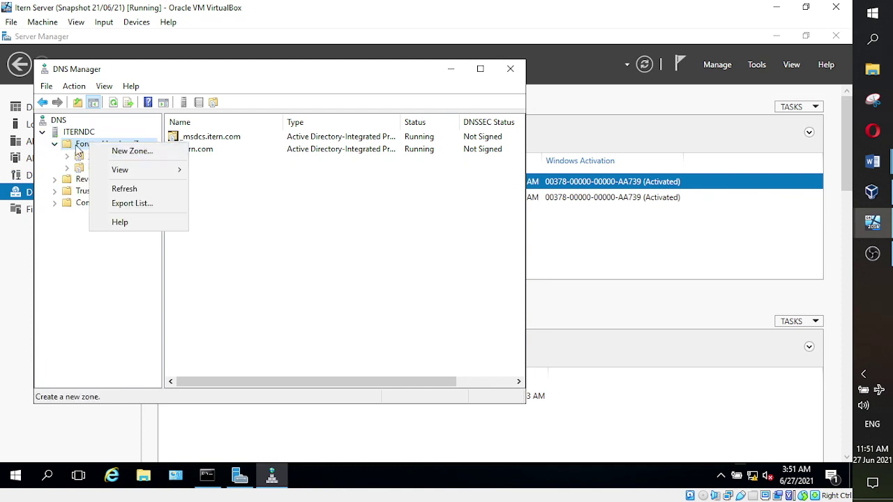
click(113, 152)
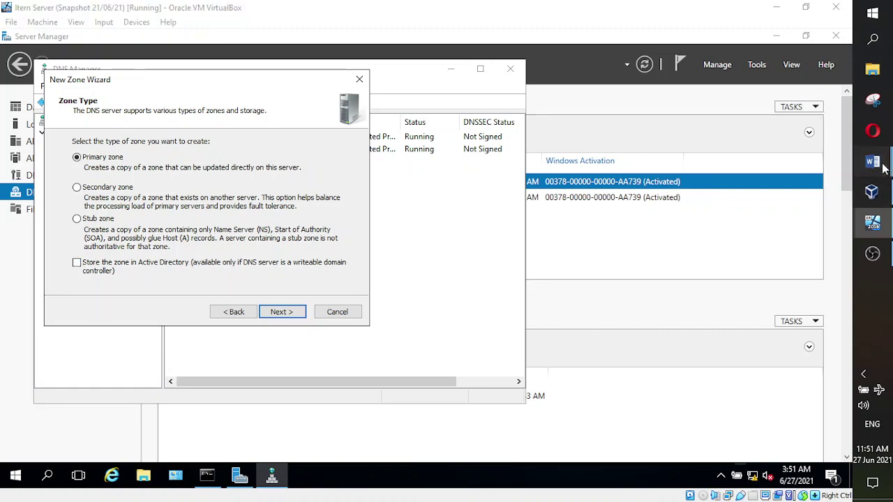
- Bring the Class Note for Schedule 5 Word document back to the front
mouse_move(872, 162)
click(765, 145)
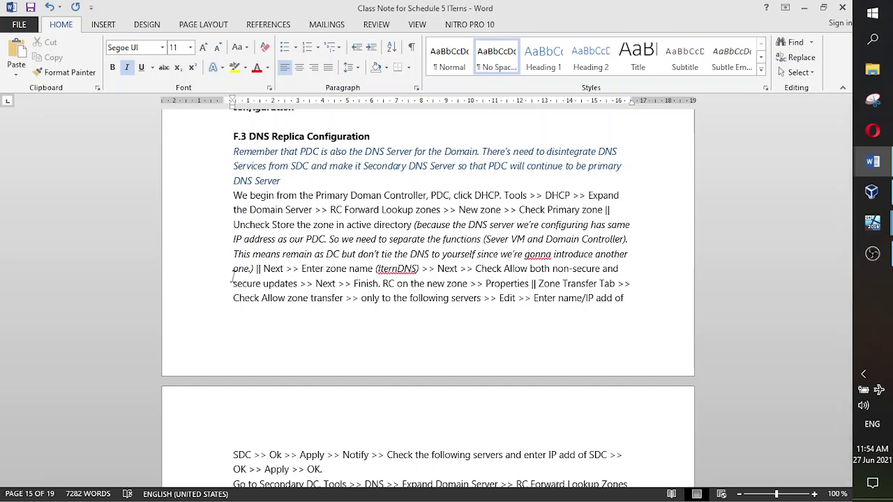
- Back in the zone wizard, name the new primary zone IternDNS
mouse_move(872, 223)
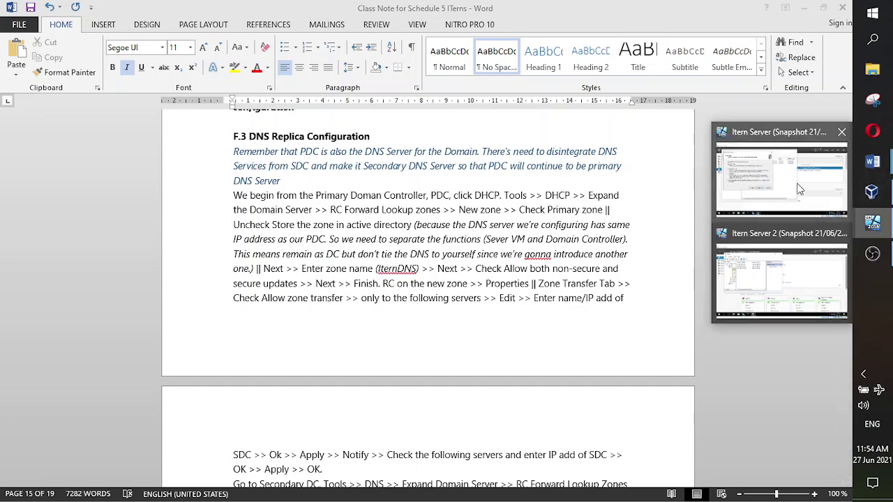
click(799, 189)
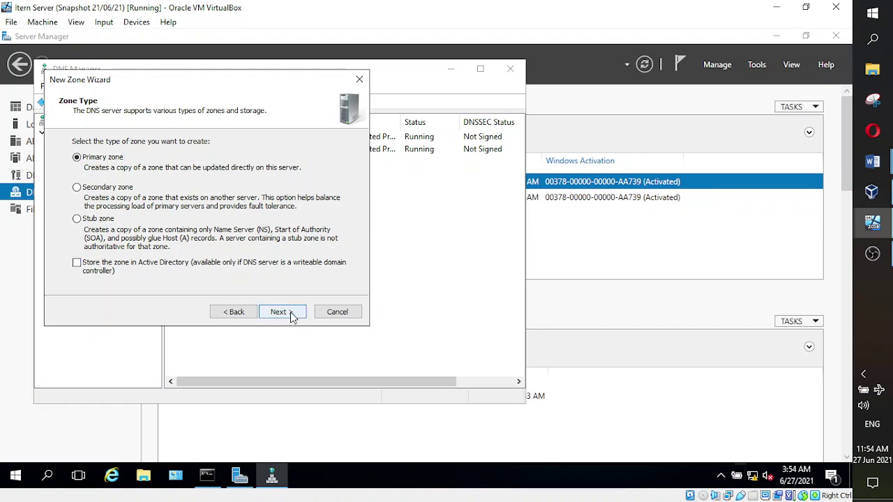
click(280, 311)
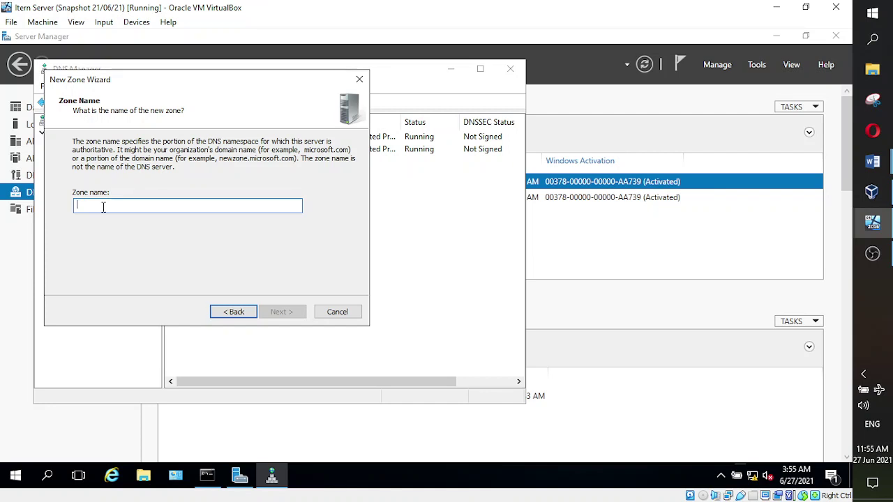
text(T)
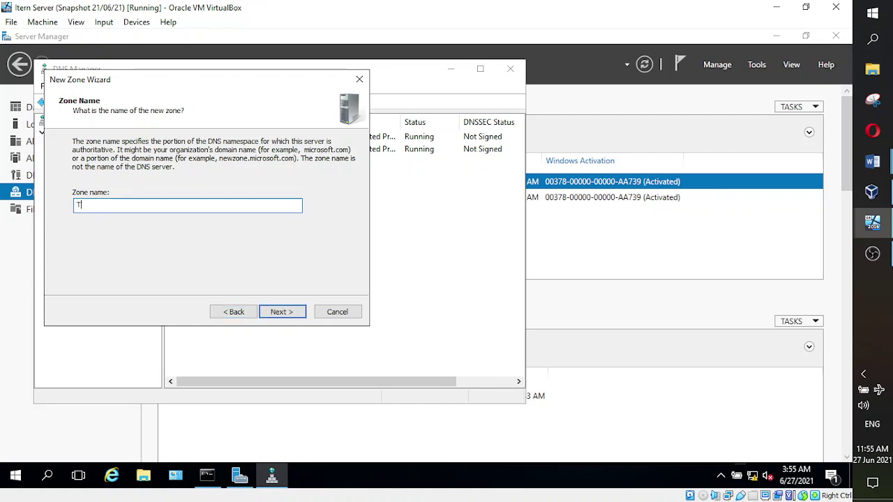
key(BackSpace)
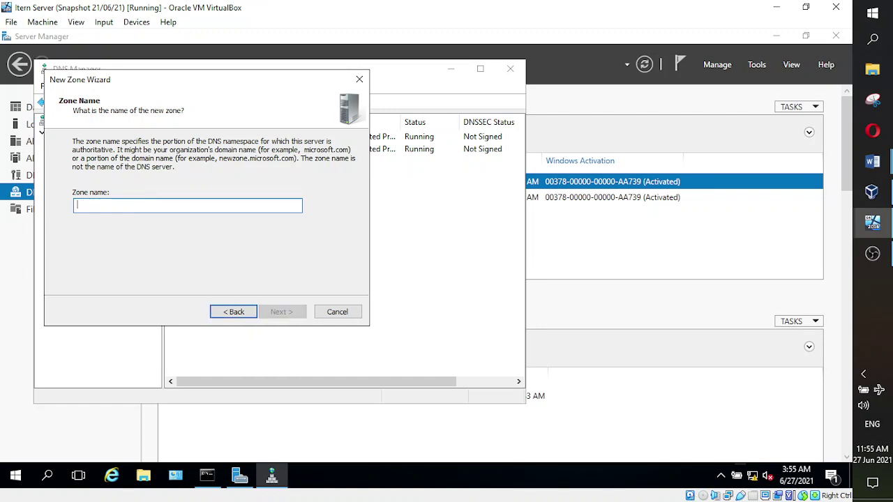
text(Itern)
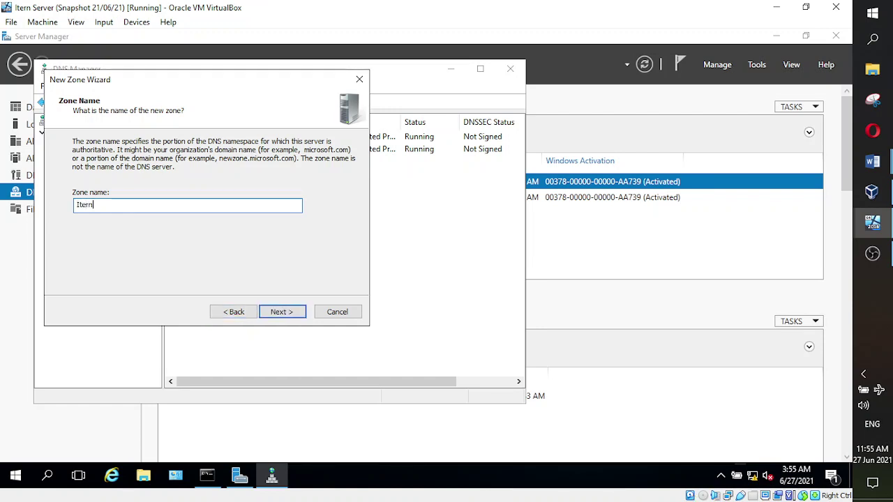
text(DNS)
click(279, 312)
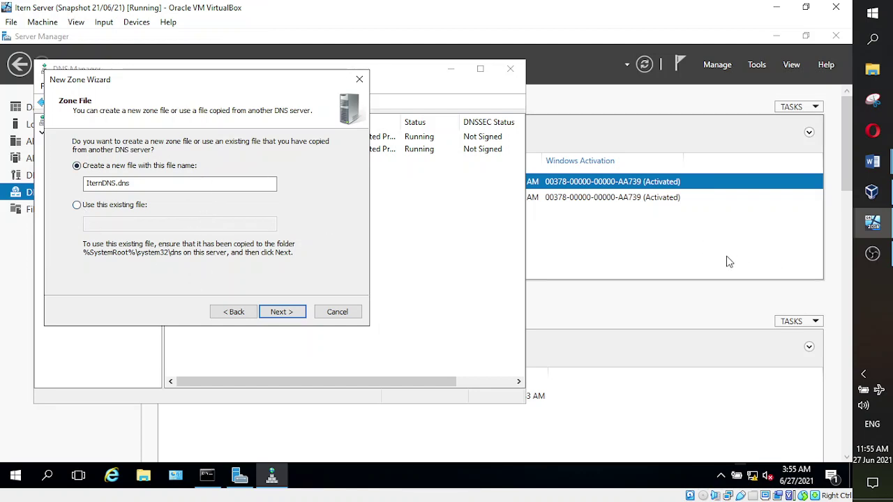
- Check the Word notes, accept the default IternDNS.dns zone file, and consult the notes again
mouse_move(872, 162)
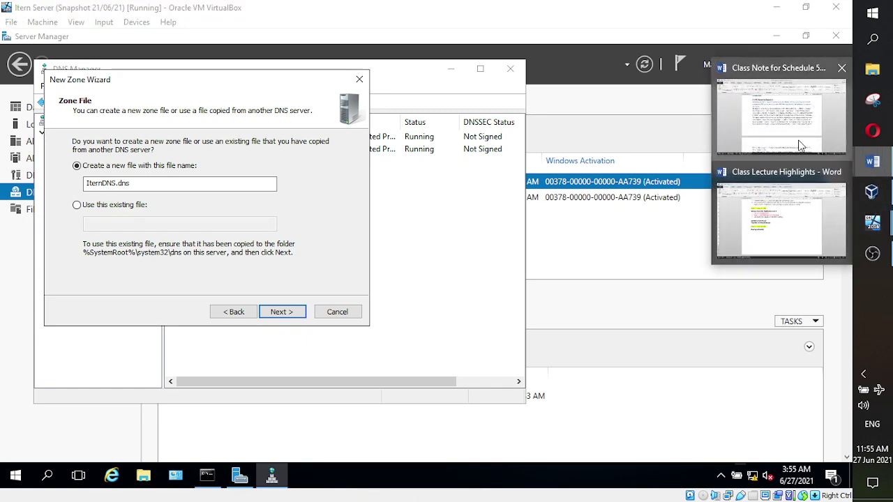
click(788, 97)
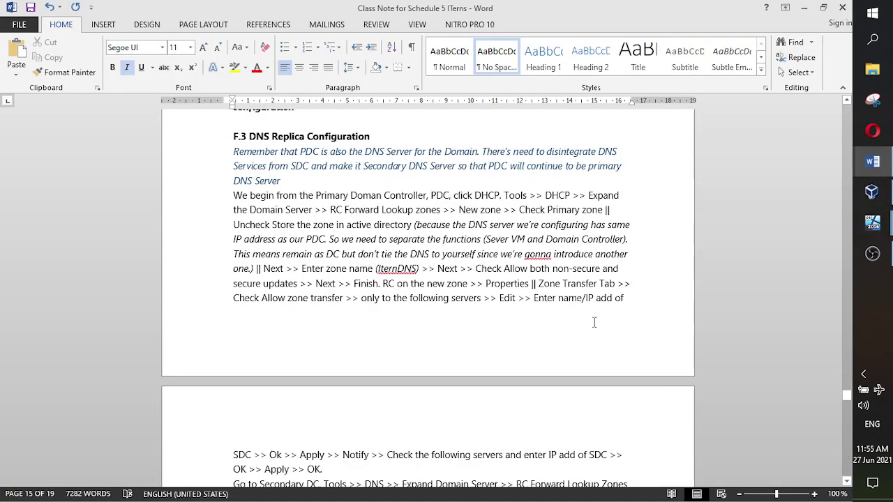
scroll(593, 322, down, 1)
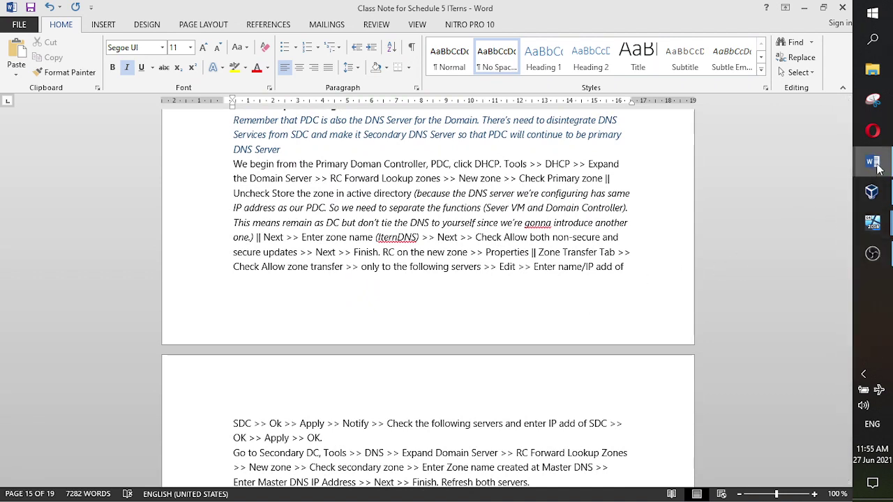
click(782, 216)
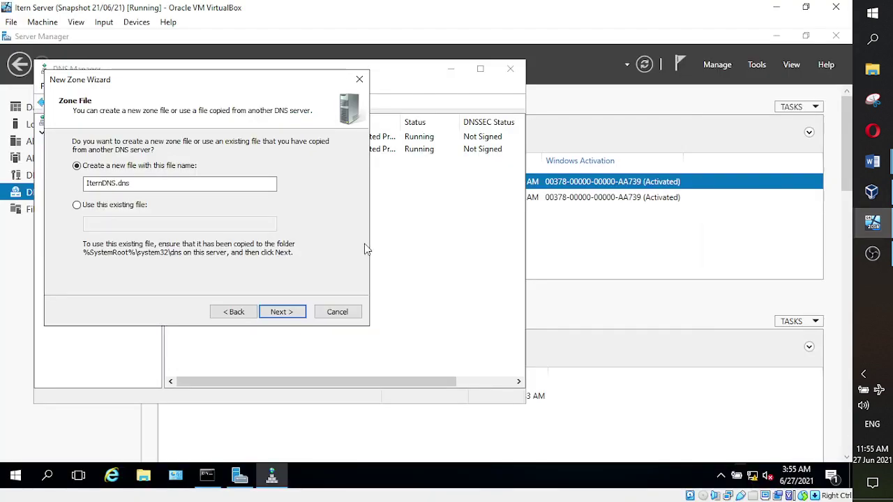
click(279, 313)
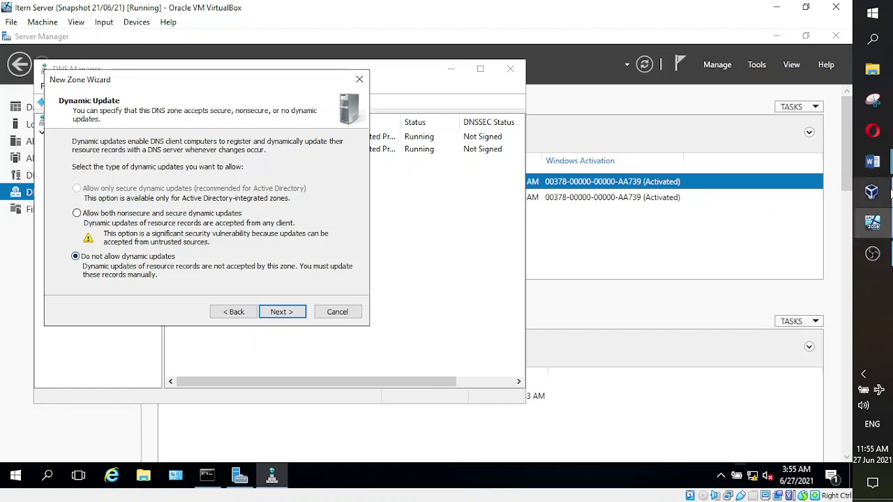
mouse_move(882, 164)
click(808, 139)
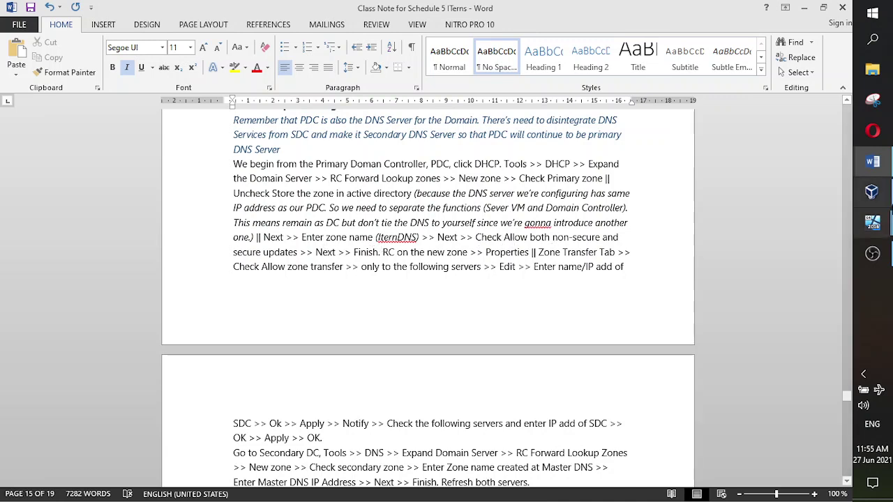
- Return to the zone wizard to allow both nonsecure and secure dynamic updates
click(795, 164)
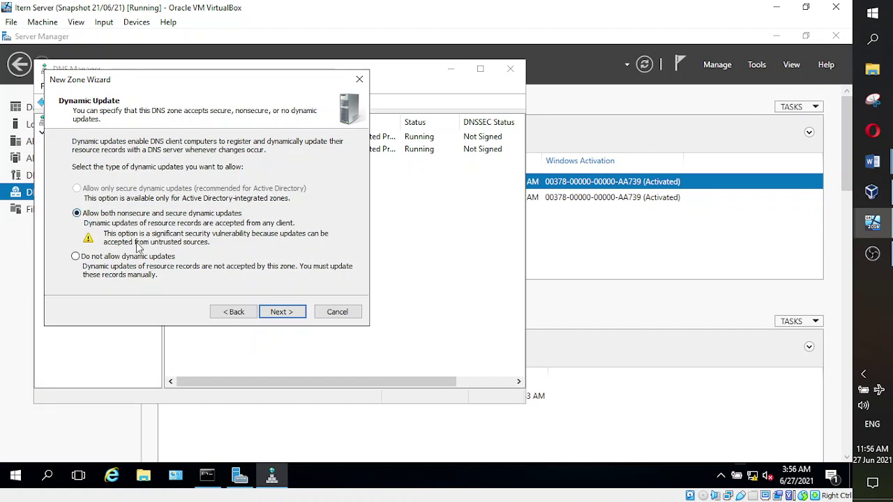
- Finish the New Zone Wizard, check the notes, then select the new IternDNS zone in DNS Manager
click(273, 314)
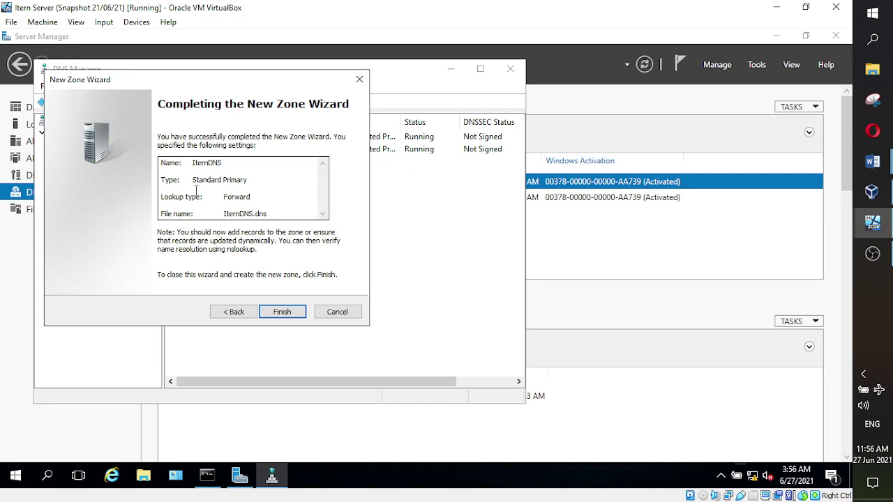
click(291, 316)
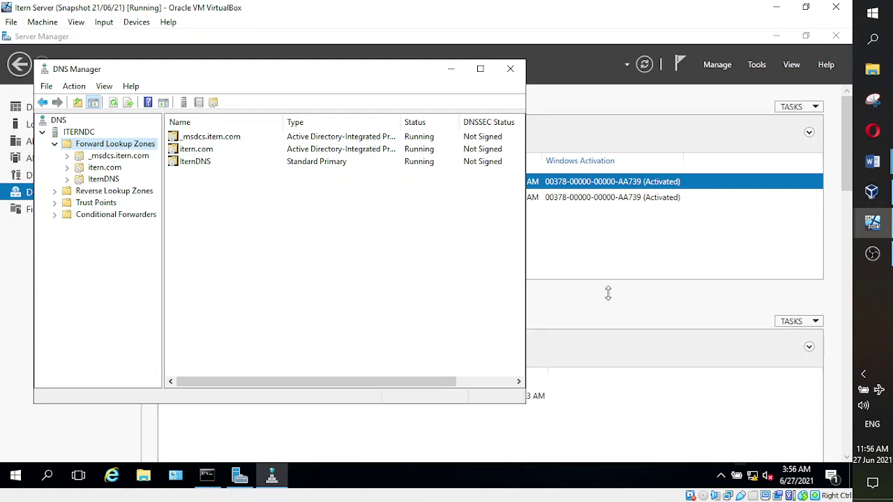
mouse_move(872, 162)
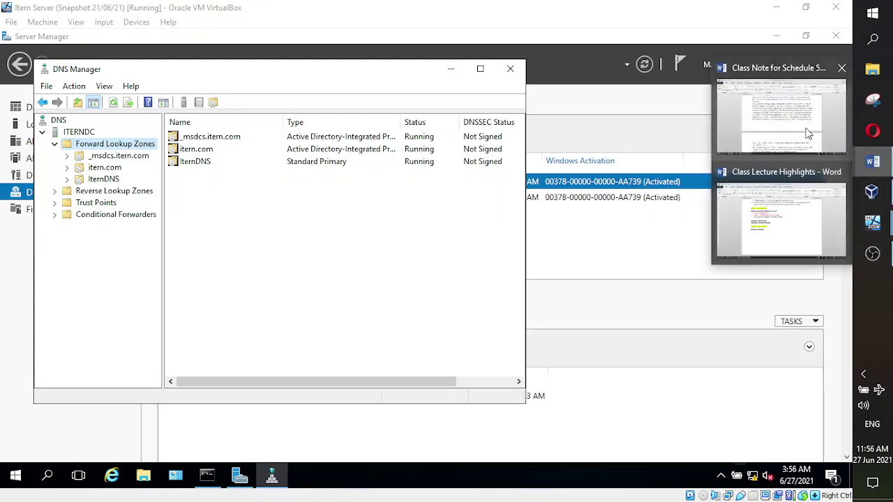
click(808, 134)
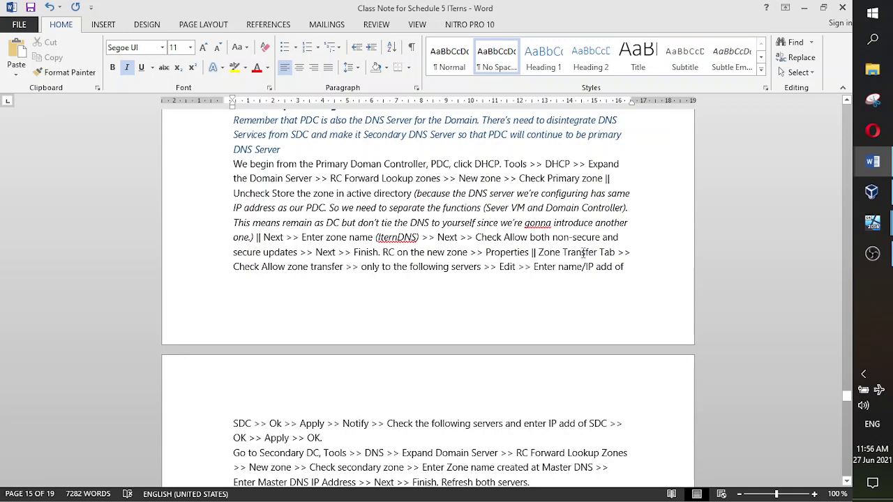
mouse_move(872, 223)
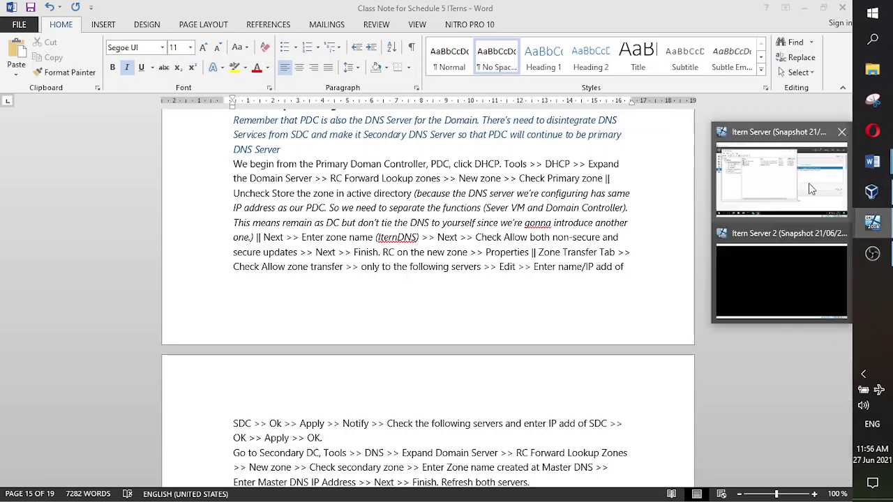
click(811, 189)
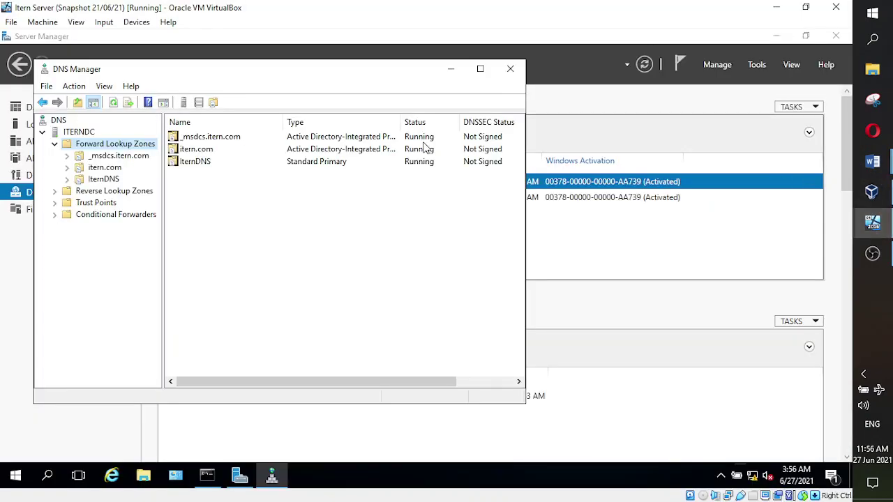
click(98, 180)
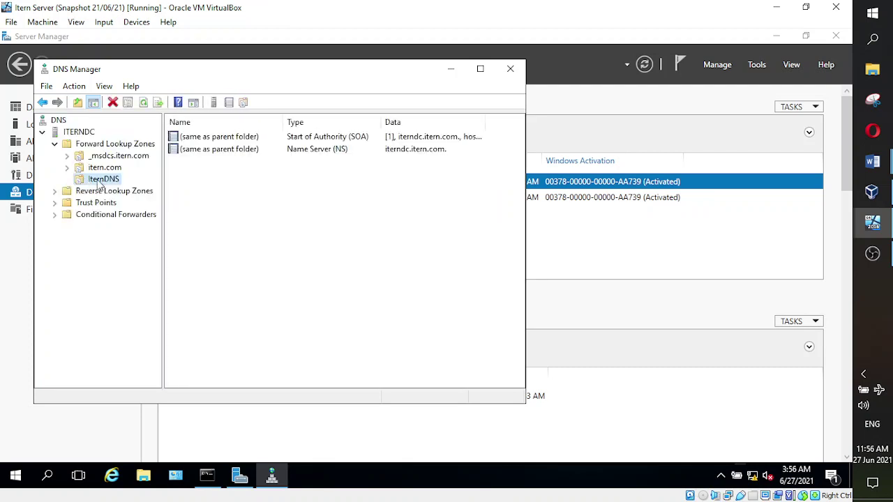
- Bring up the IternDNS zone's context menu with the New Host (A or AAAA) option
right_click(103, 182)
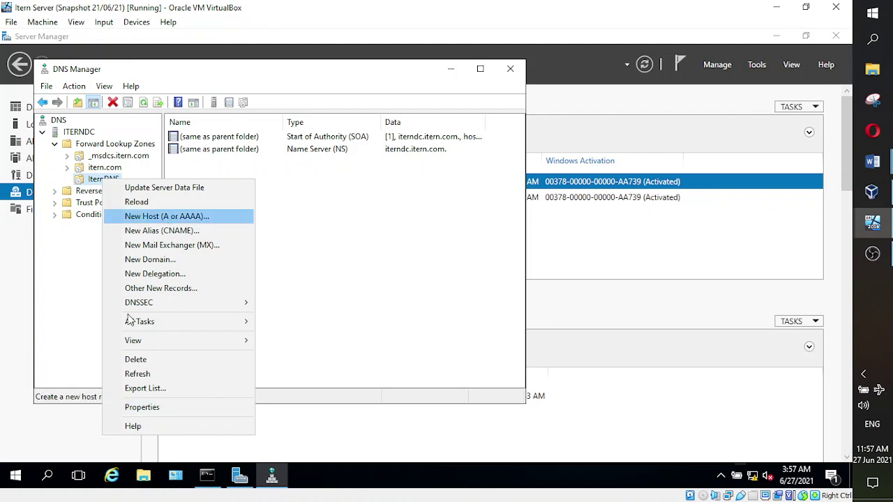
- Open the IternDNS zone's Properties at the Zone Transfers tab
click(99, 180)
right_click(99, 180)
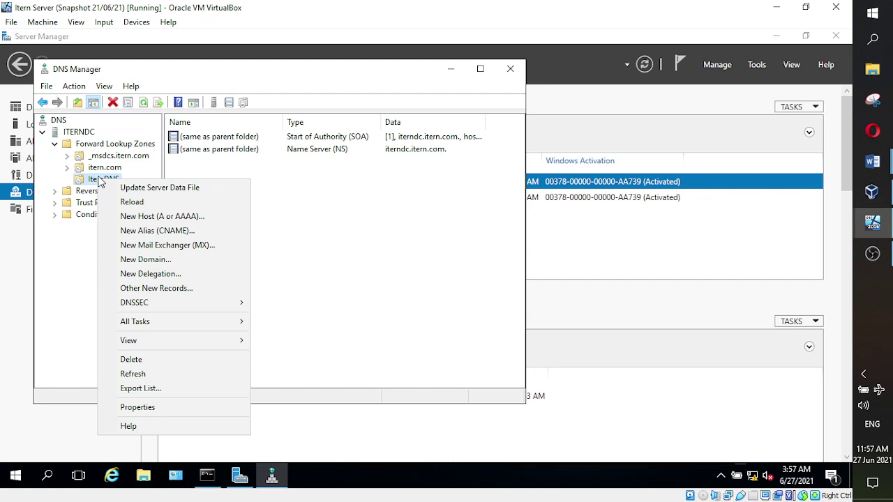
click(135, 408)
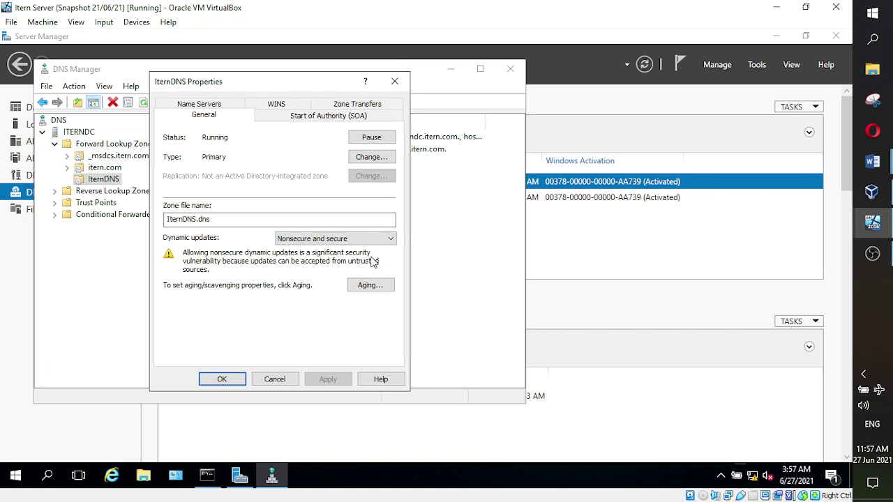
click(355, 104)
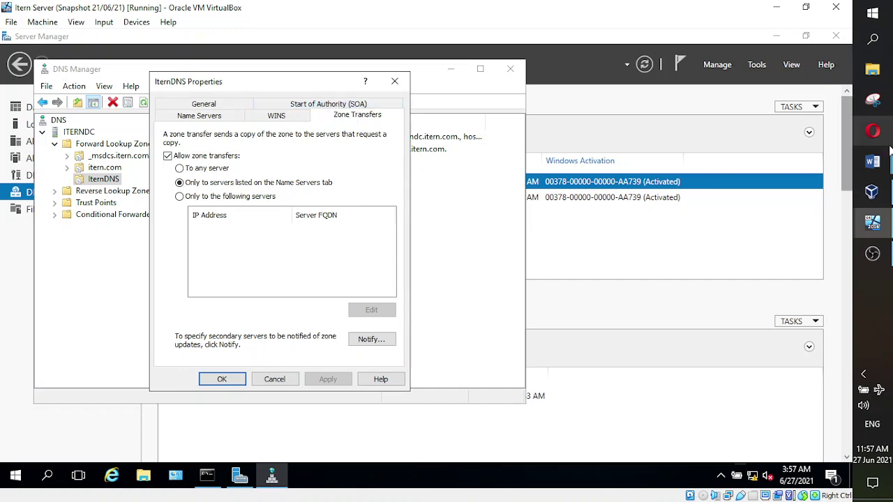
- Glance at the Word class notes, then bring VirtualBox Manager to the front
mouse_move(872, 161)
click(743, 132)
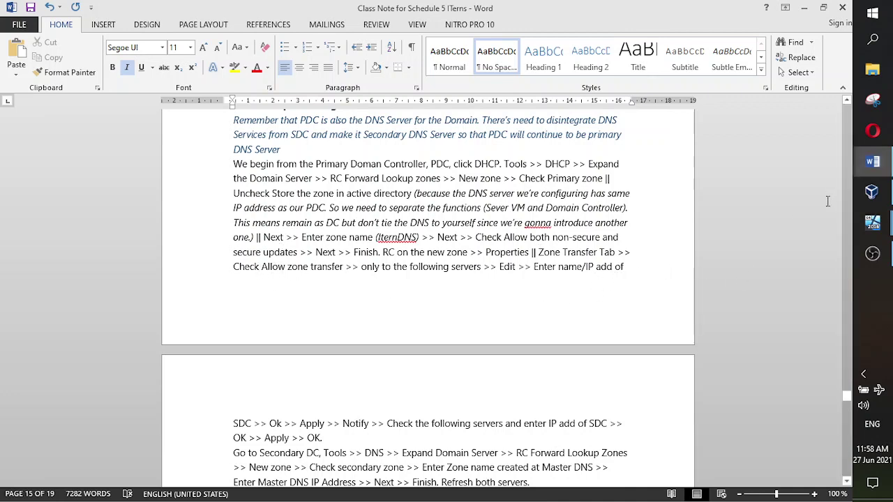
click(875, 196)
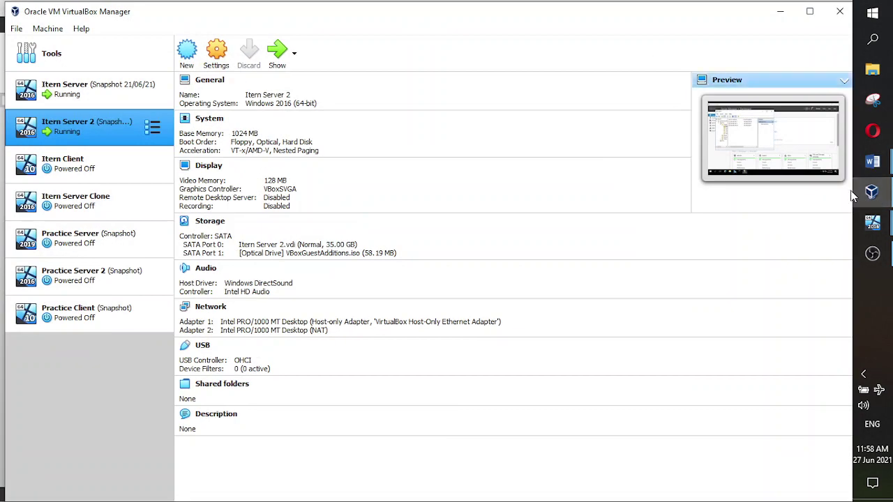
- Keep IternDNS zone transfers enabled, limit them to listed servers, and open the server list for editing
mouse_move(874, 199)
click(814, 201)
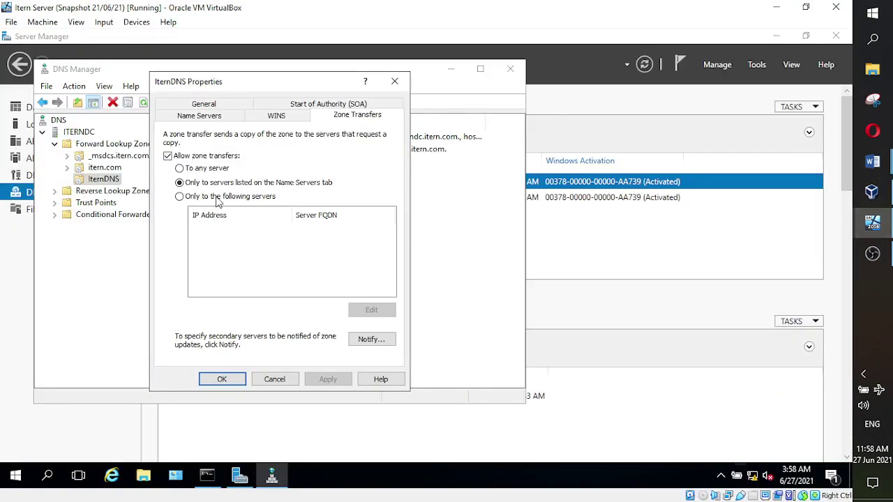
click(169, 157)
click(169, 157)
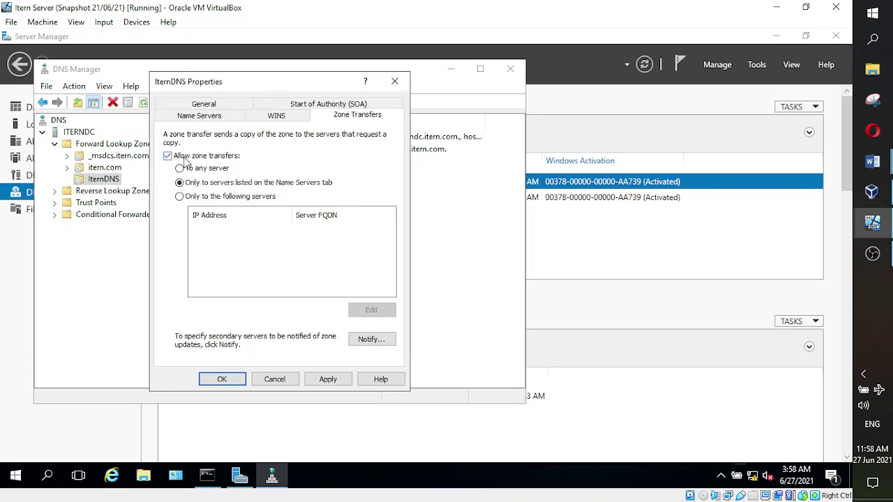
click(180, 197)
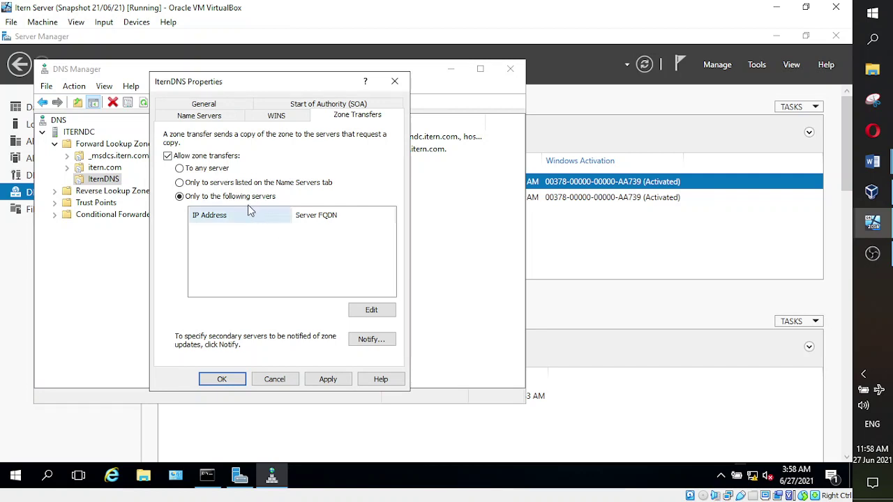
click(180, 168)
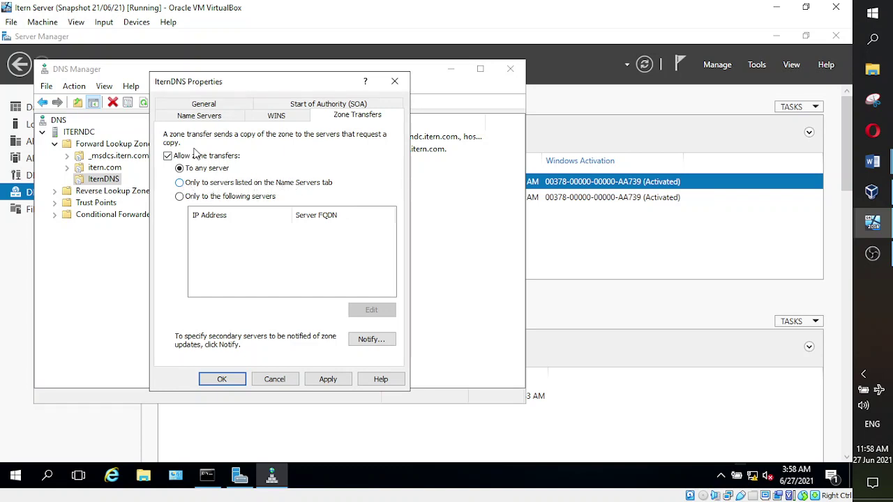
click(198, 119)
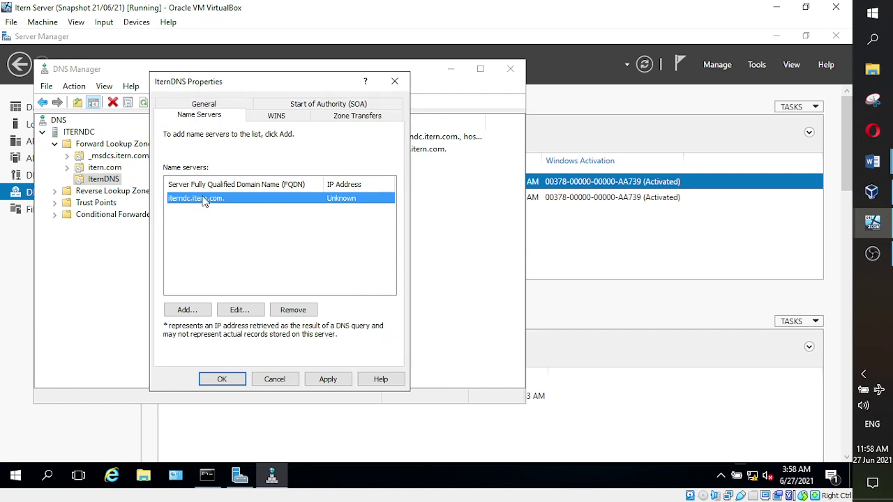
click(351, 117)
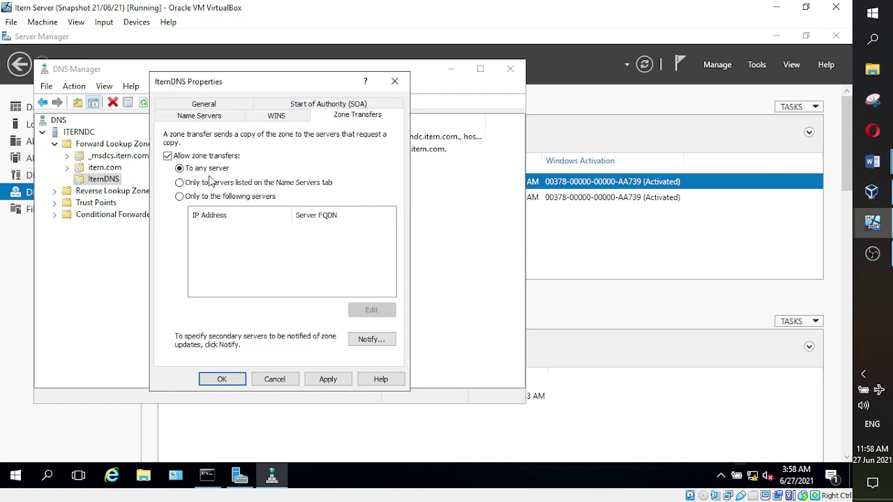
click(191, 199)
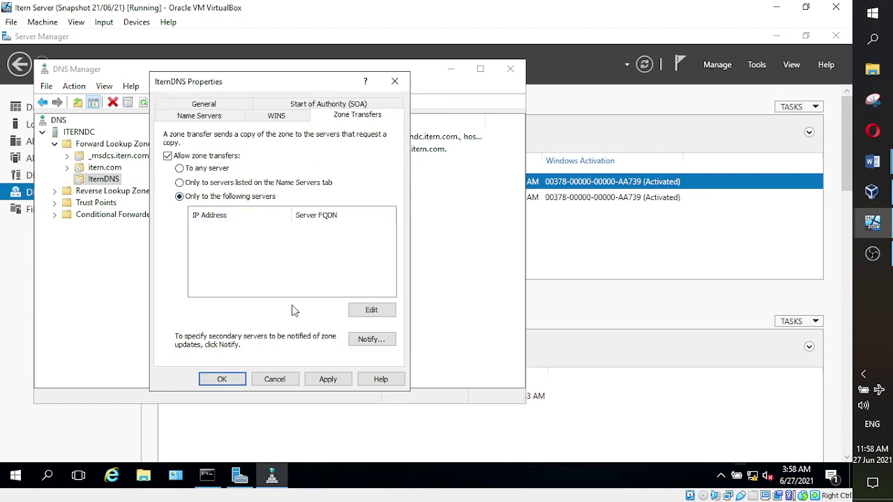
click(374, 313)
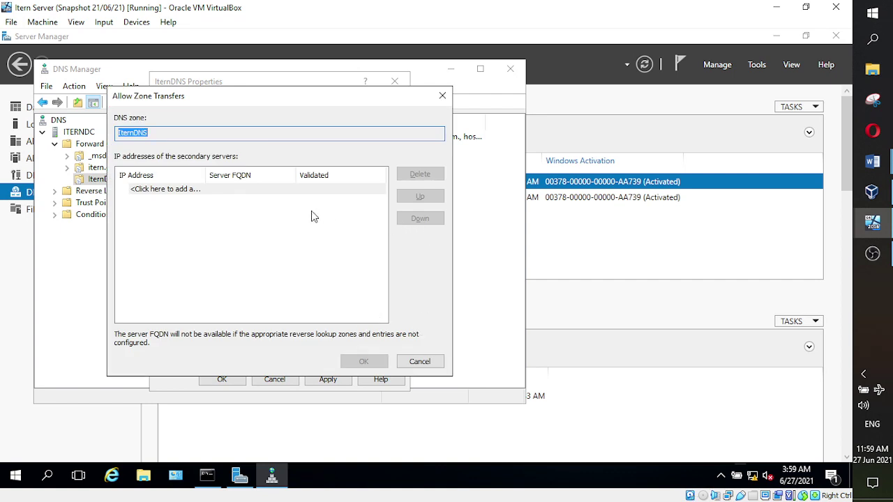
- Add 192.168.100.25 (ITERNSERVER2) as an allowed zone-transfer server and confirm with OK
click(176, 189)
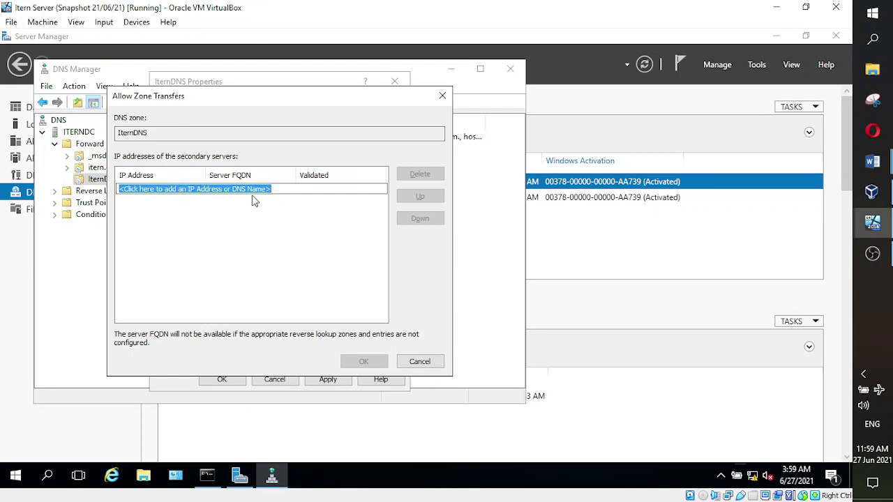
click(286, 189)
key(ctrl+a)
text(1)
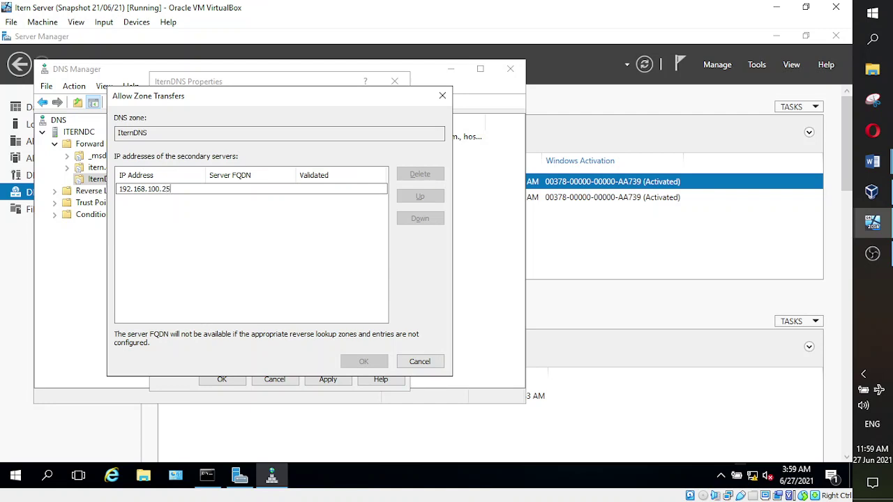
key(Return)
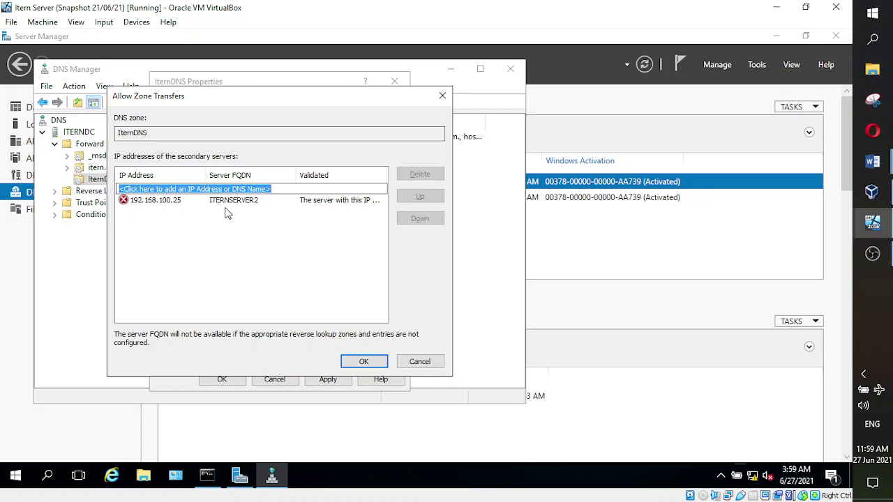
click(357, 362)
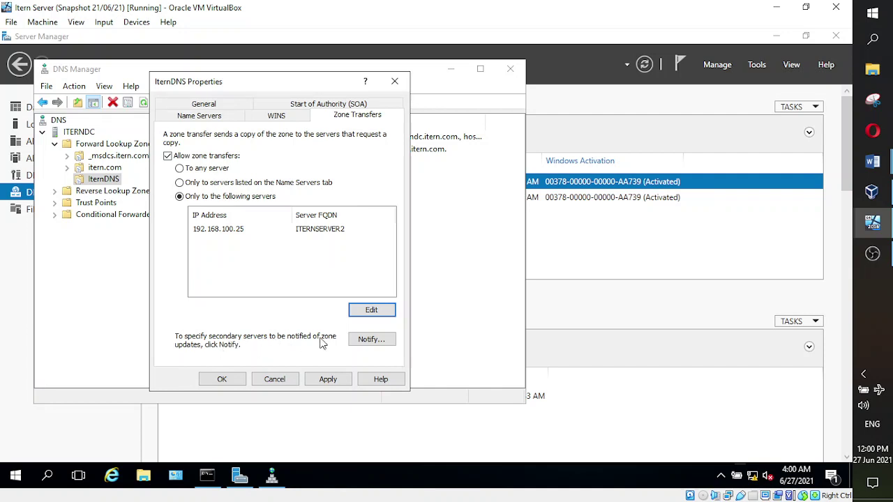
- Set IternDNS to notify only the listed server 192.168.100.25 of zone changes
click(367, 341)
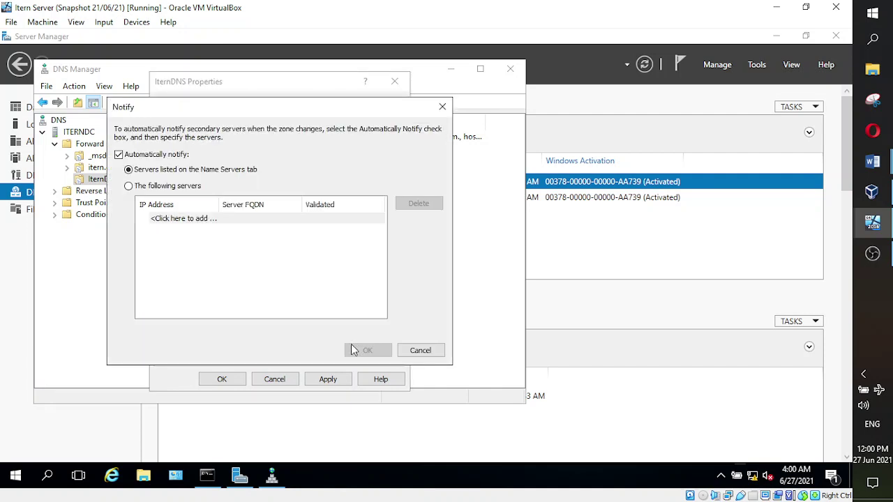
click(129, 186)
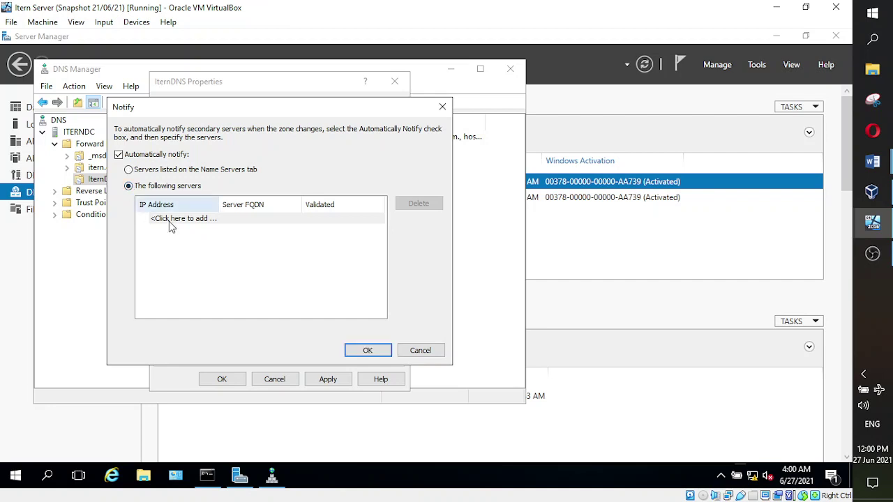
click(229, 219)
text(192.168.100.25)
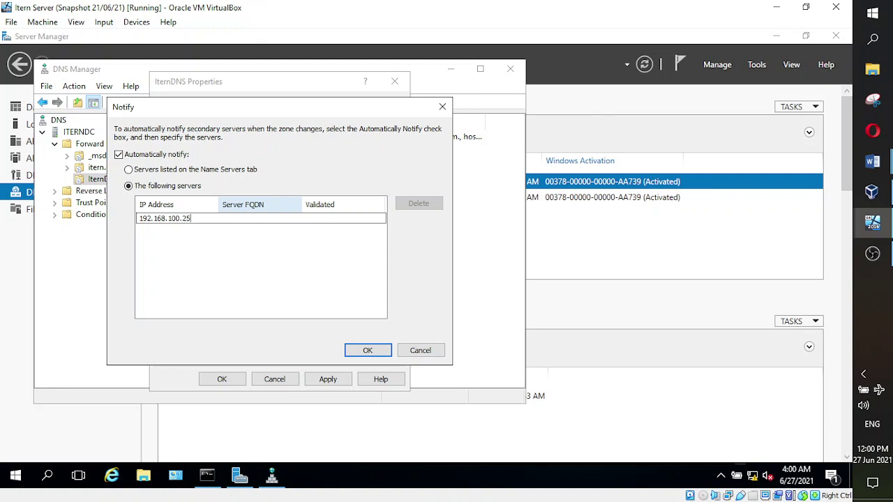
click(218, 250)
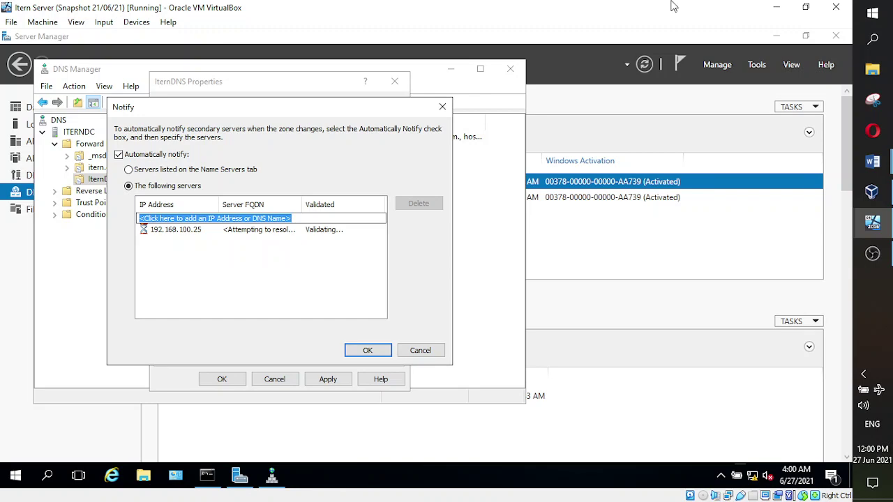
- Check Itern Server 2, revalidate the 192.168.100.25 entry, then apply and close IternDNS Properties
mouse_move(872, 223)
click(752, 258)
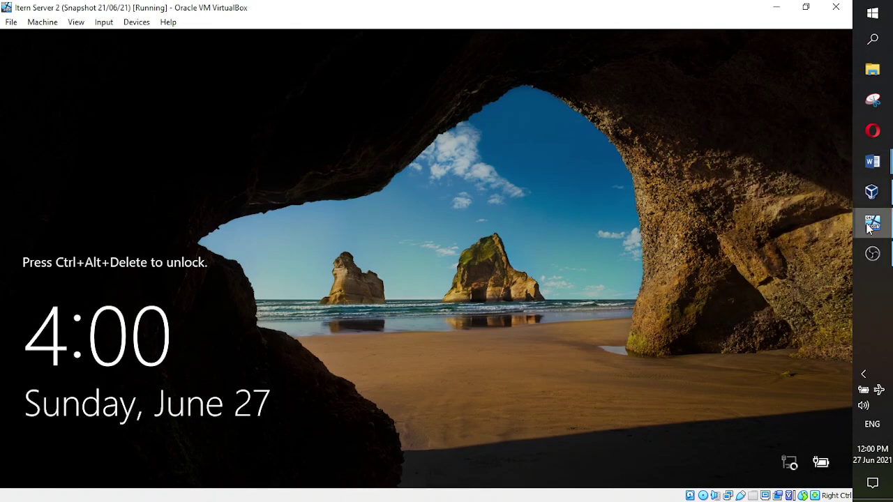
click(821, 202)
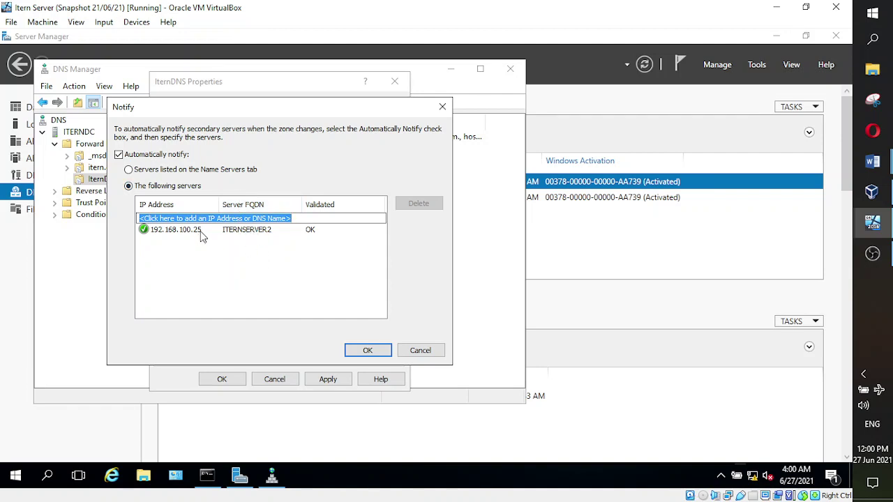
click(264, 229)
click(234, 256)
click(368, 351)
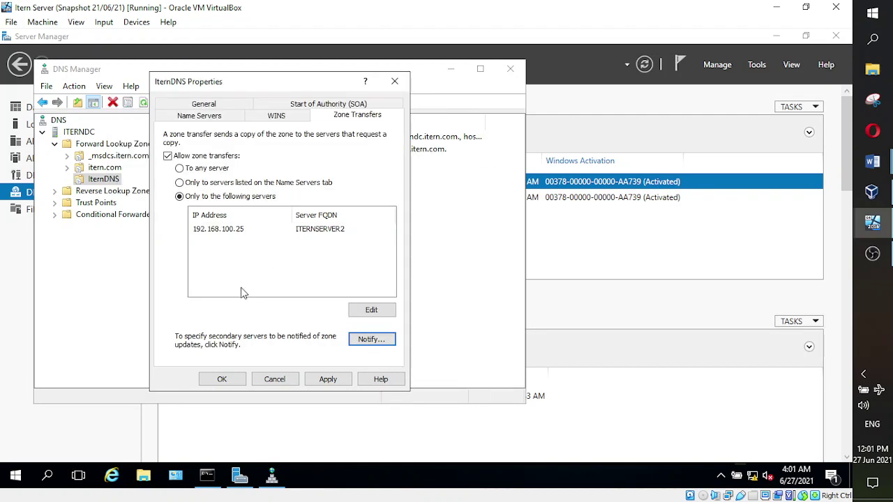
click(339, 381)
click(222, 378)
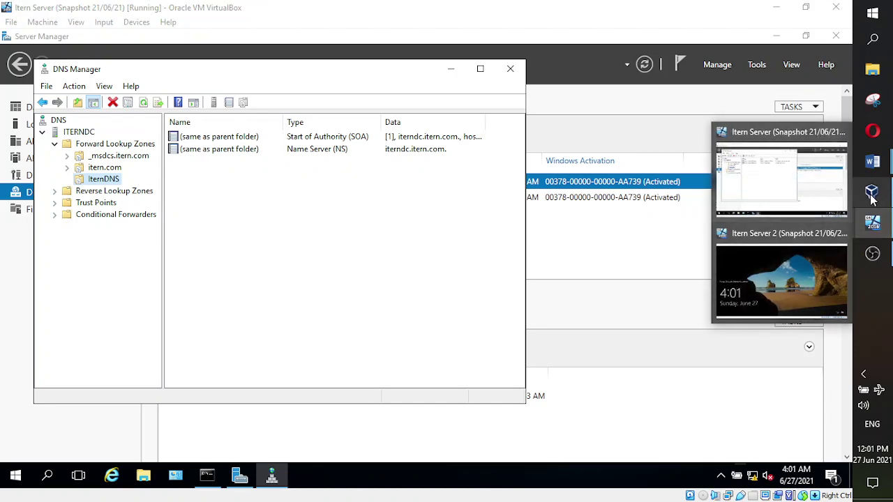
- Scroll through the Word class notes covering the secondary DNS zone steps
mouse_move(877, 166)
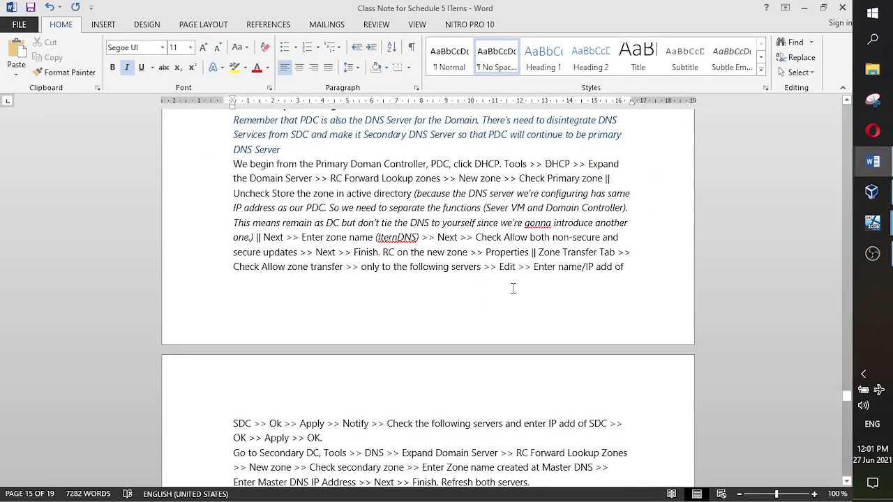
scroll(533, 279, down, 1)
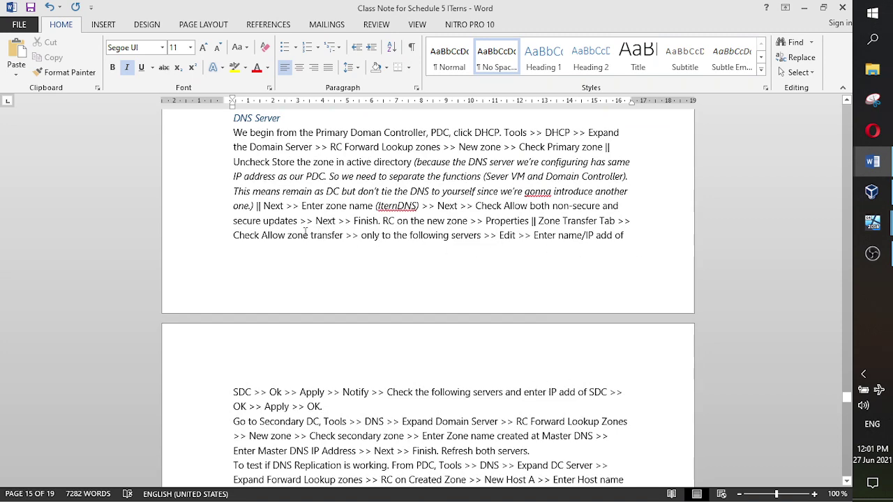
scroll(374, 368, down, 3)
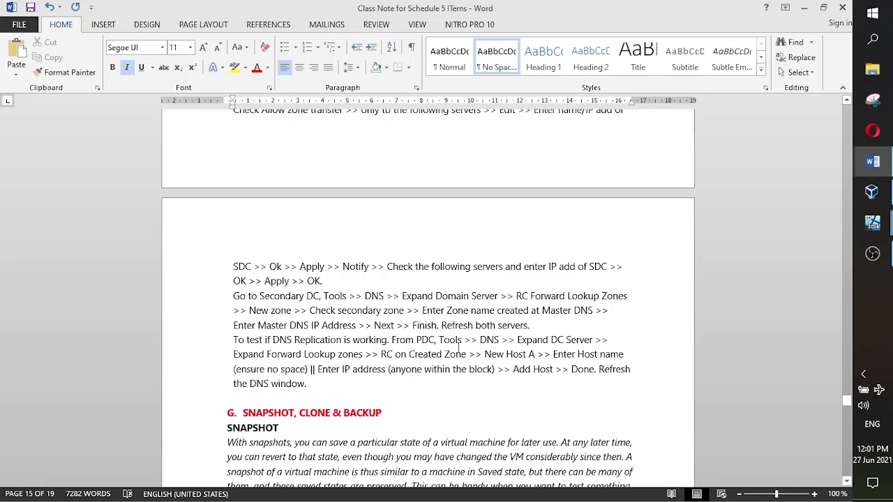
scroll(490, 325, up, 3)
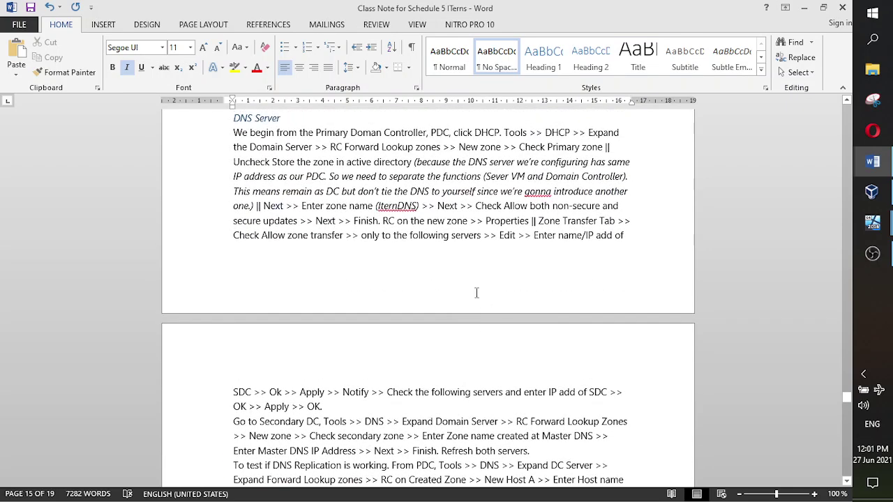
mouse_move(876, 253)
click(785, 251)
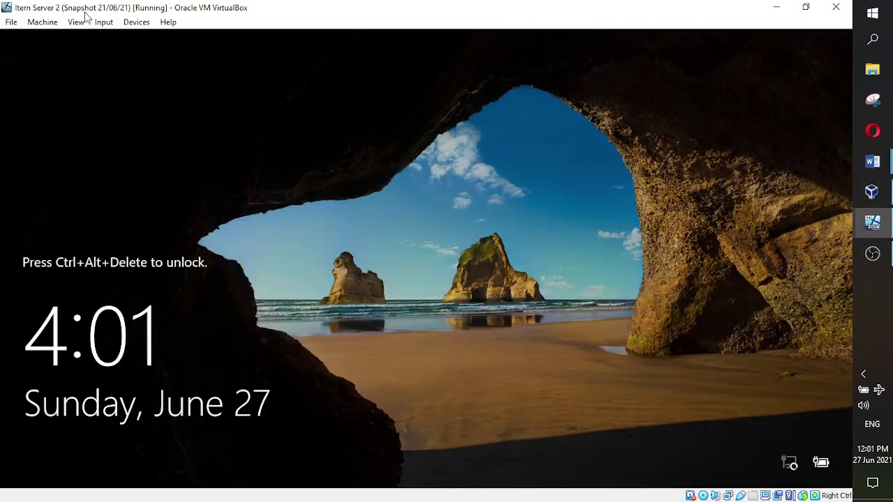
click(11, 22)
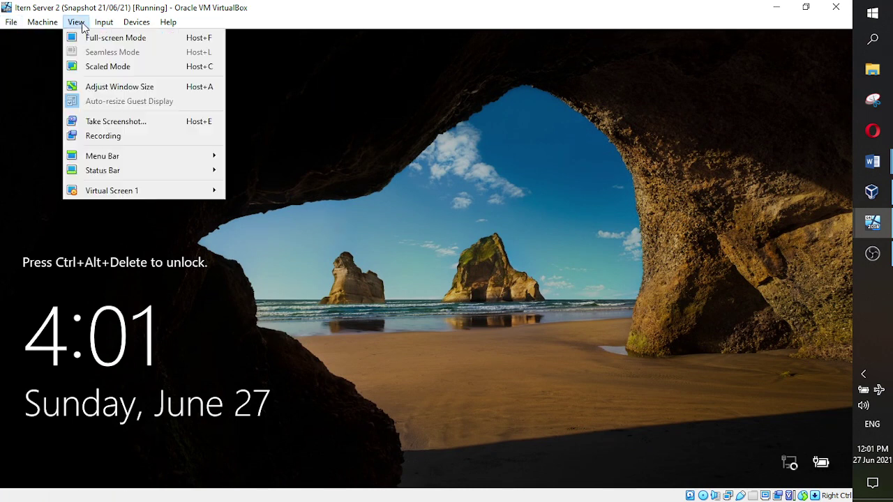
mouse_move(103, 27)
mouse_move(129, 38)
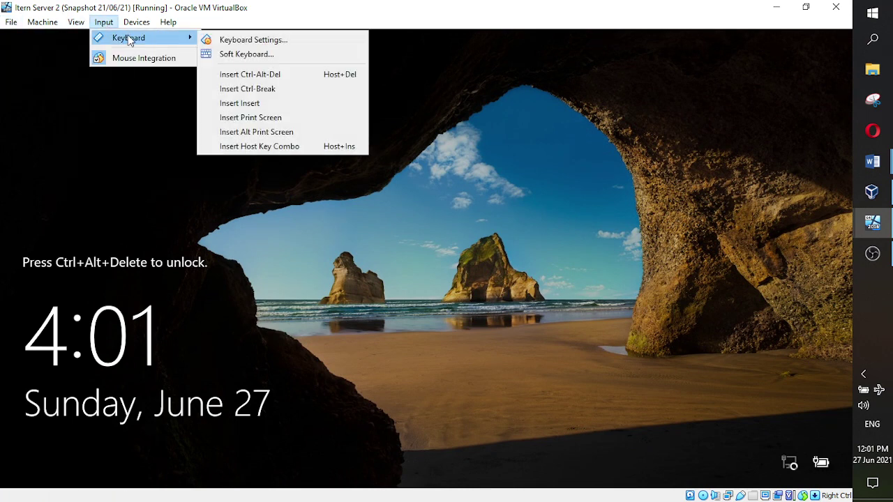
click(255, 76)
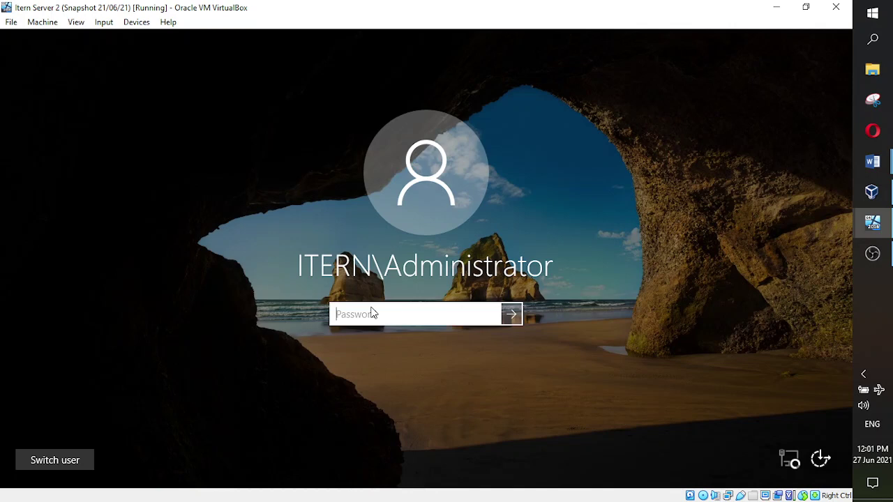
text(Pa$$w0rd)
key(Return)
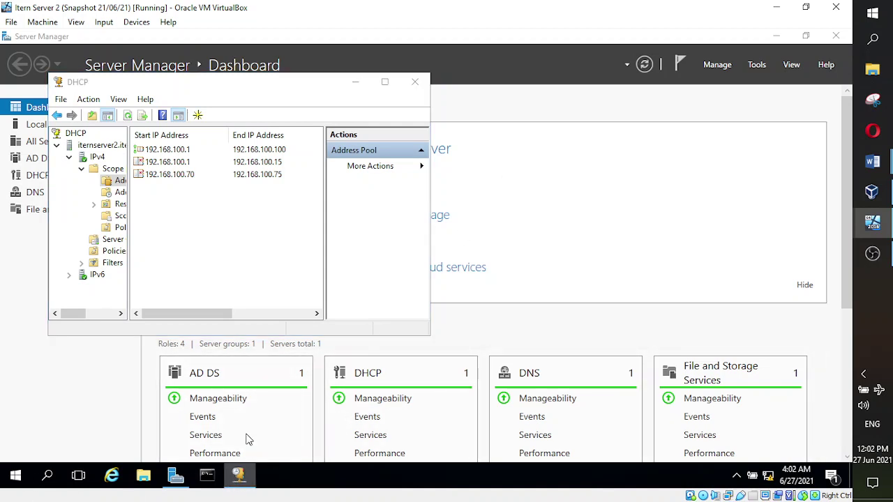
mouse_move(240, 477)
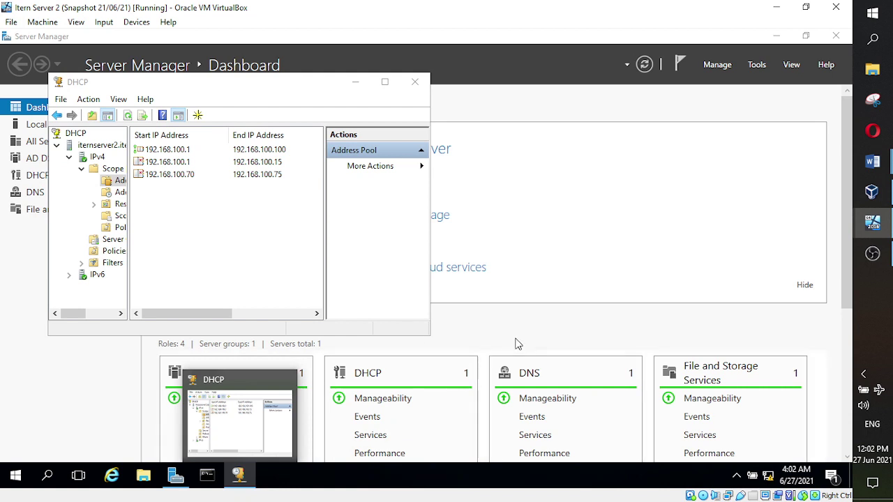
key(super+Down)
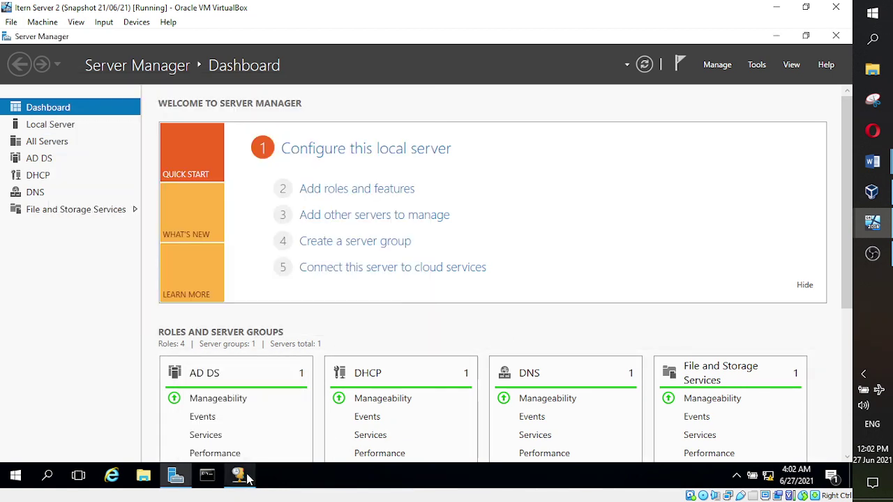
right_click(244, 478)
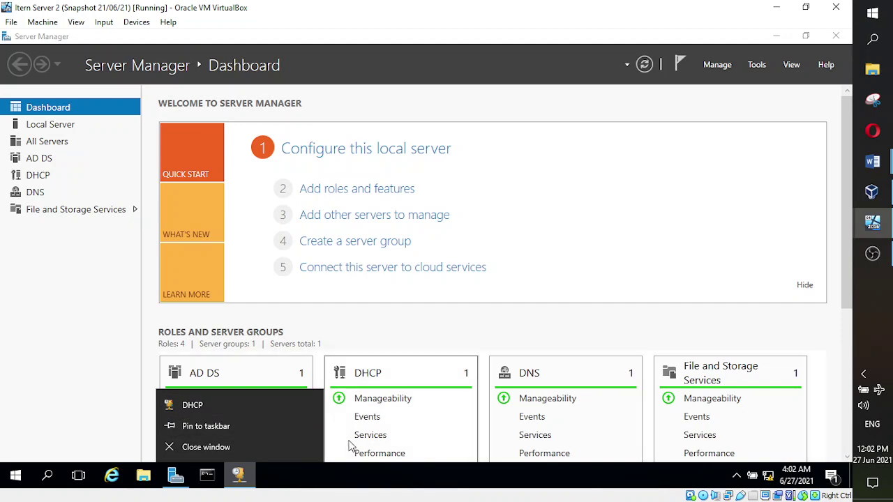
click(244, 488)
click(239, 477)
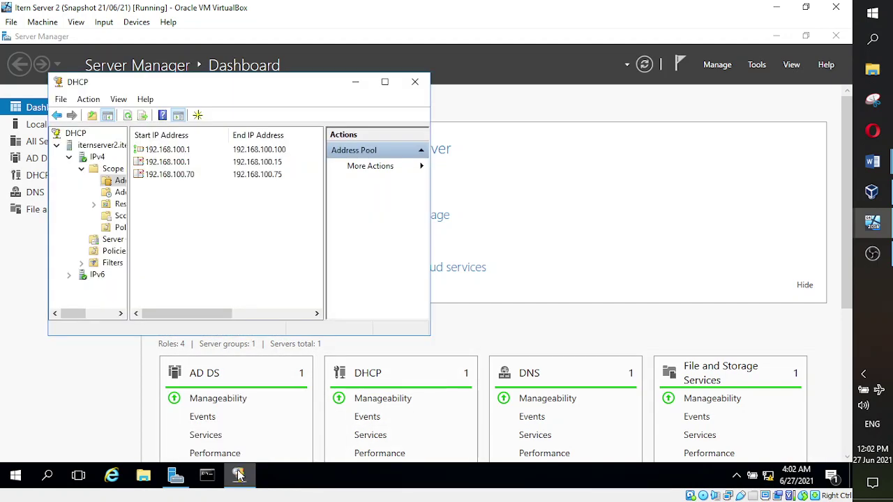
click(239, 476)
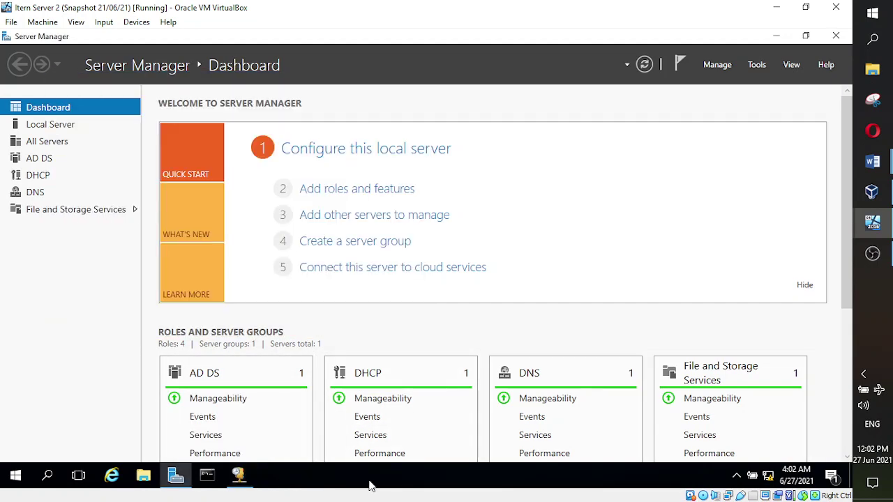
mouse_move(260, 482)
click(241, 427)
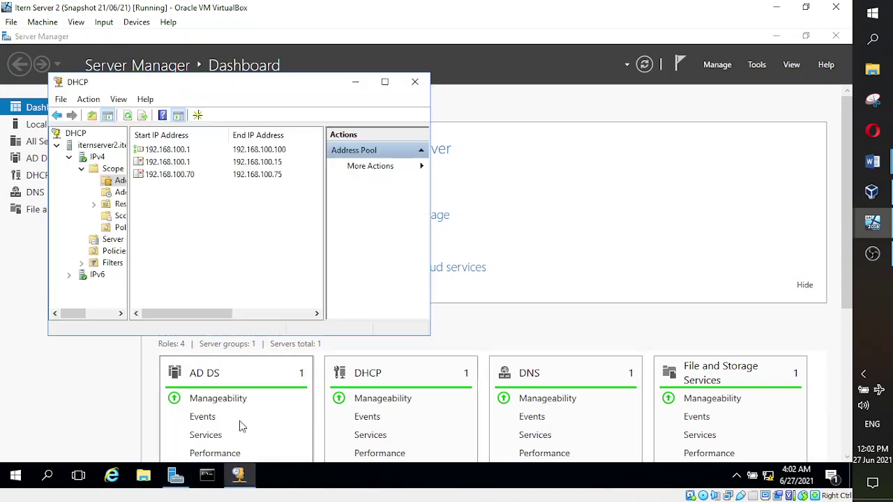
- Close the DHCP console and launch DNS Manager from Tools
click(415, 82)
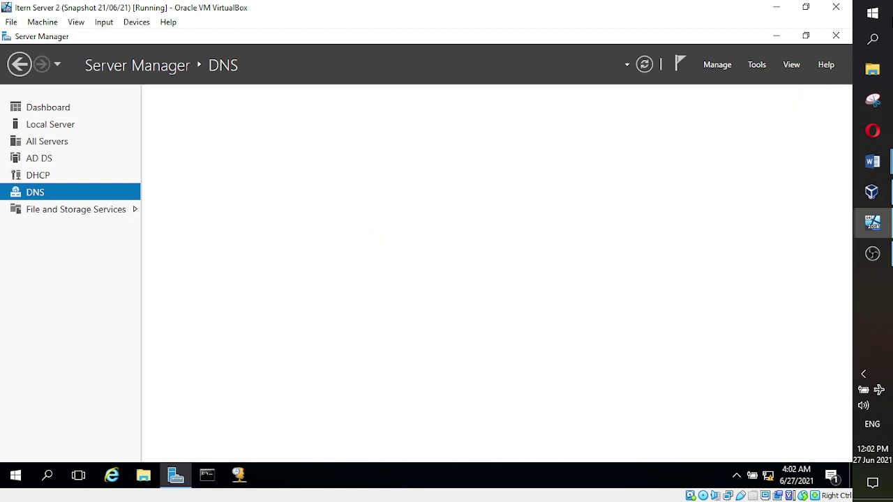
click(758, 66)
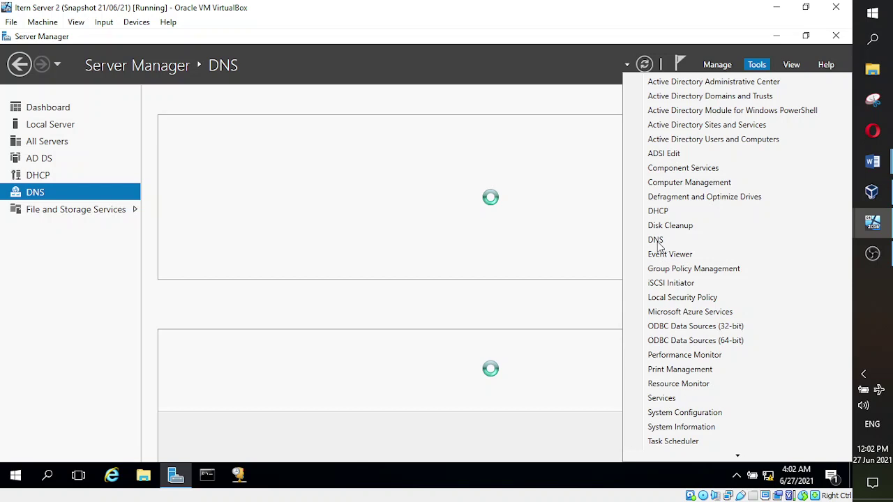
click(658, 242)
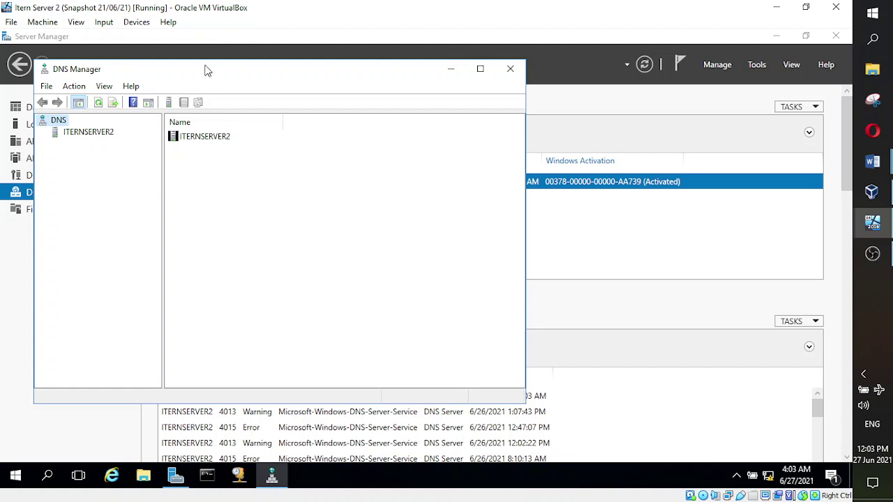
- Expand ITERNSERVER2's Forward Lookup Zones and start a New Zone from its context menu
click(90, 136)
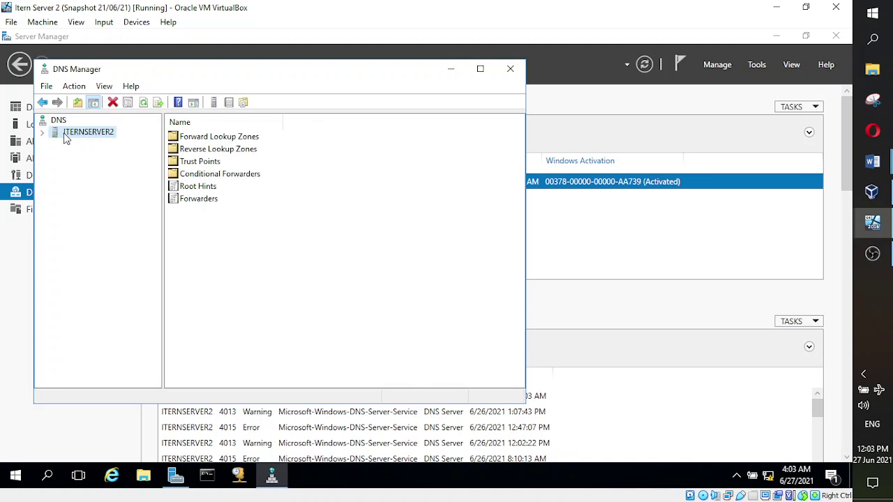
click(42, 133)
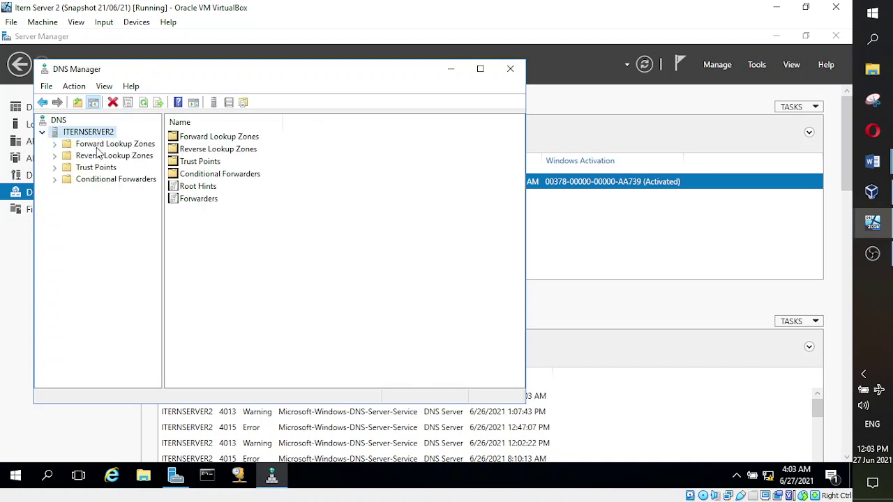
double_click(67, 145)
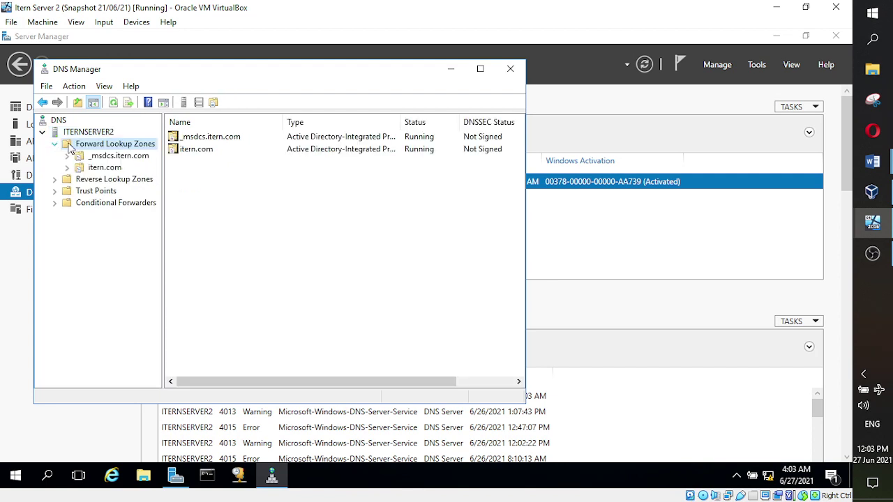
right_click(101, 147)
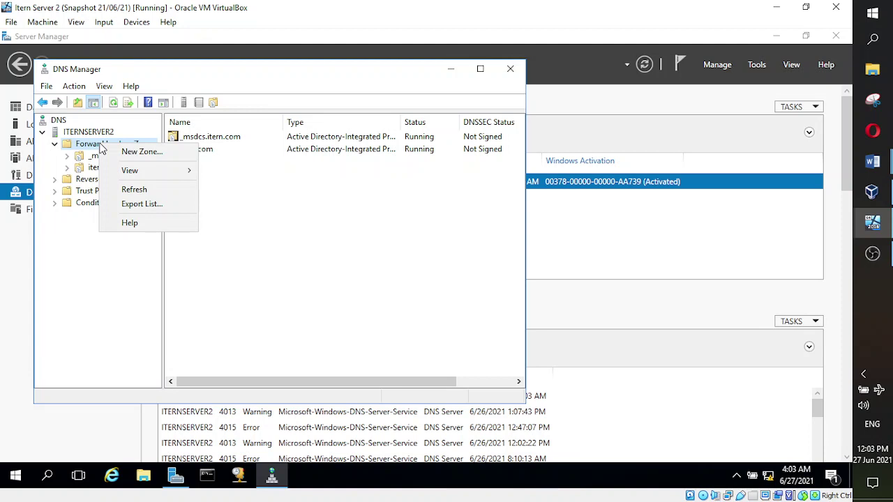
click(302, 168)
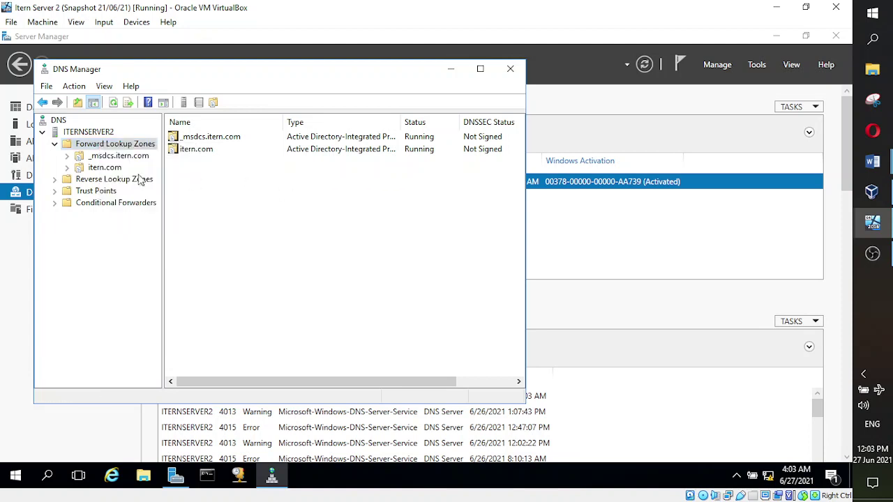
right_click(109, 148)
click(143, 153)
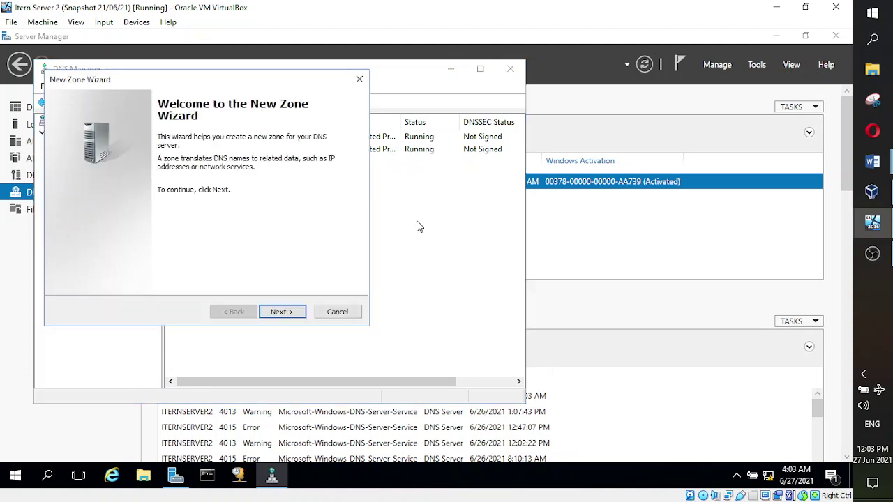
- Bring up the Schedule 5 class notes and mark the 'Check secondary zone' step
mouse_move(872, 162)
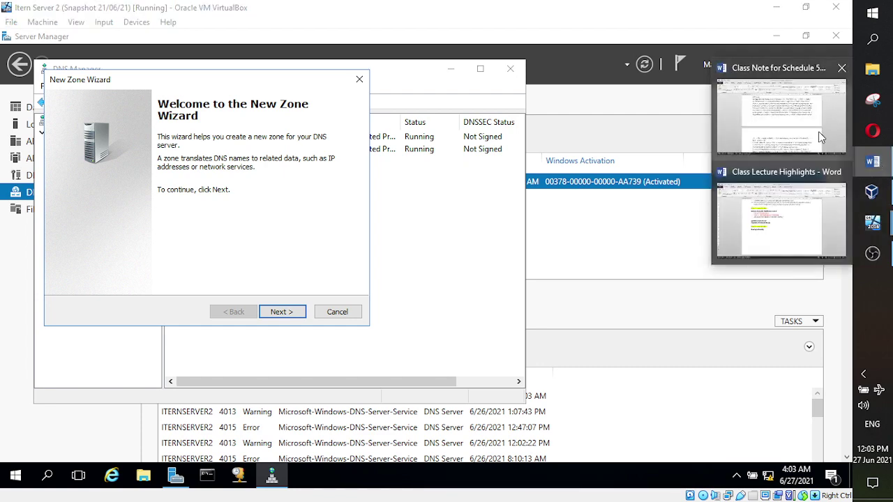
click(819, 131)
scroll(567, 307, down, 2)
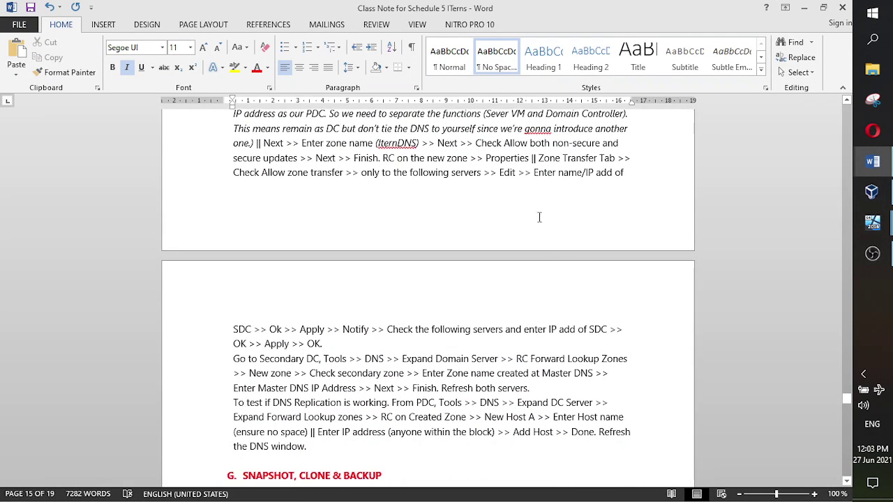
scroll(312, 219, up, 1)
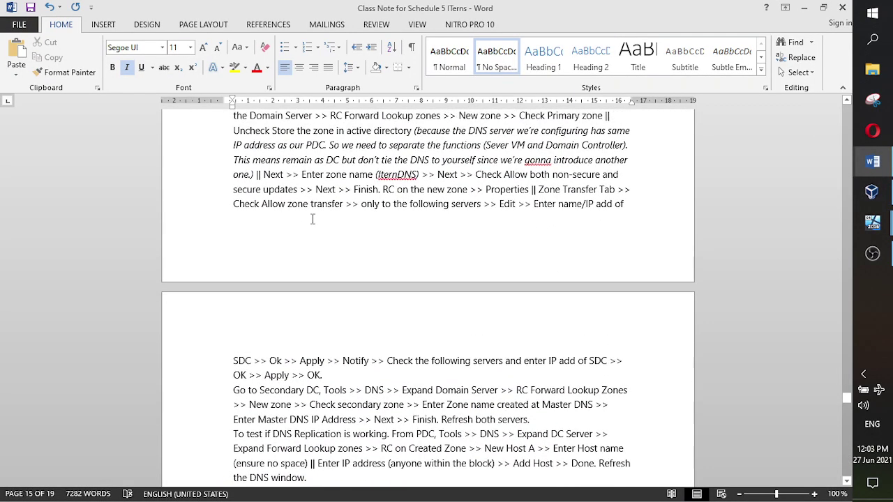
scroll(347, 307, down, 2)
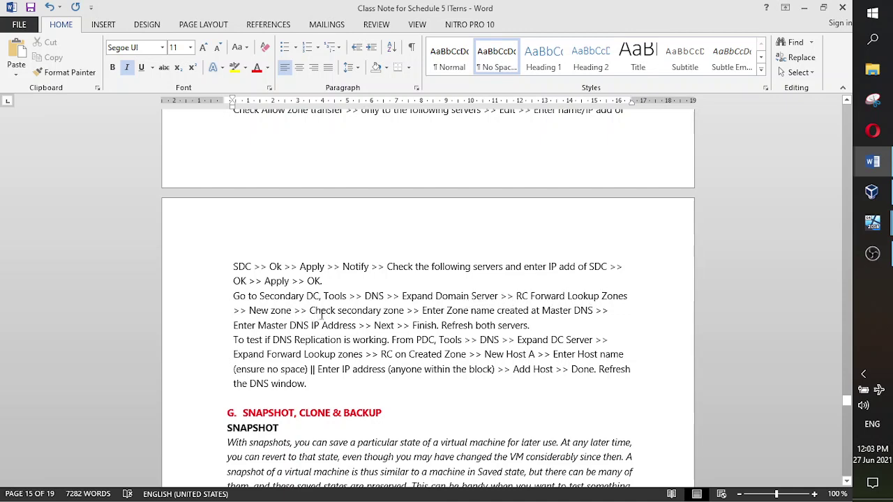
drag(406, 311, 309, 311)
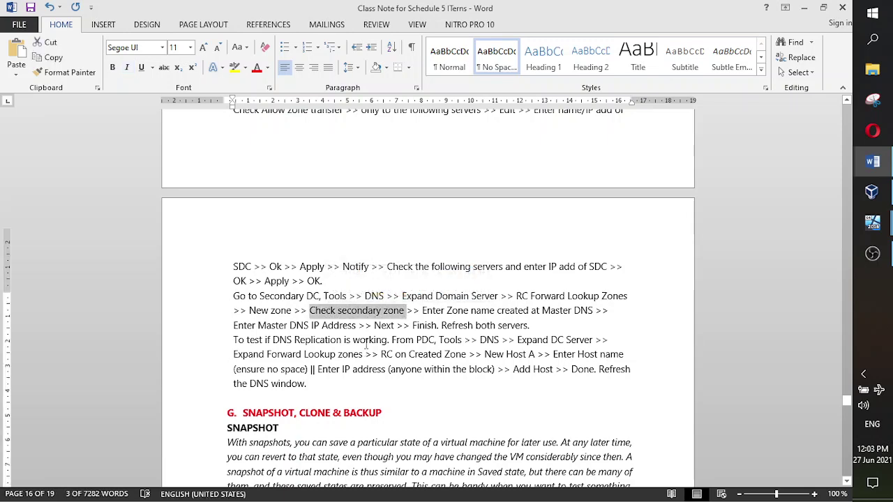
- Mark the 'Check Primary zone' step and scroll on through the notes
scroll(366, 354, up, 5)
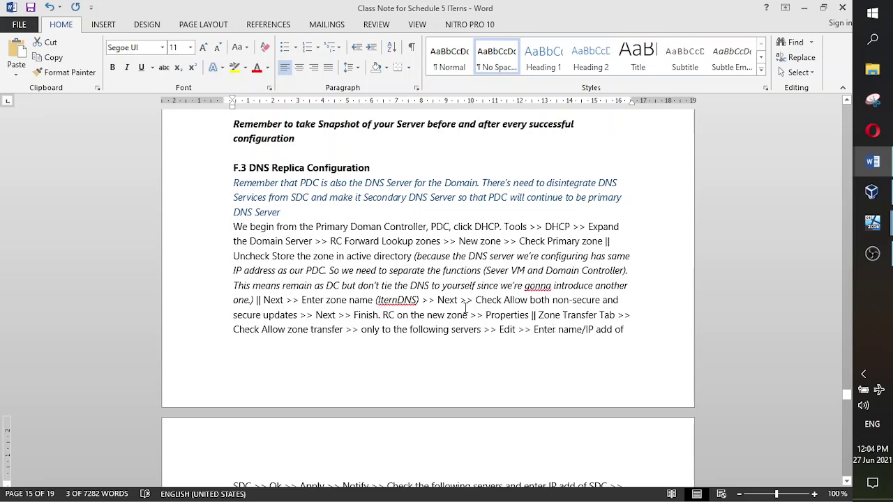
scroll(446, 293, down, 2)
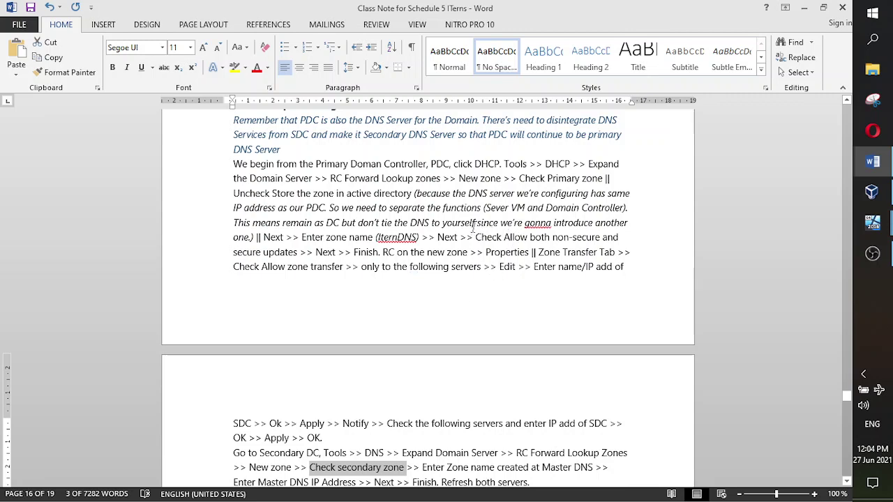
drag(605, 179, 520, 179)
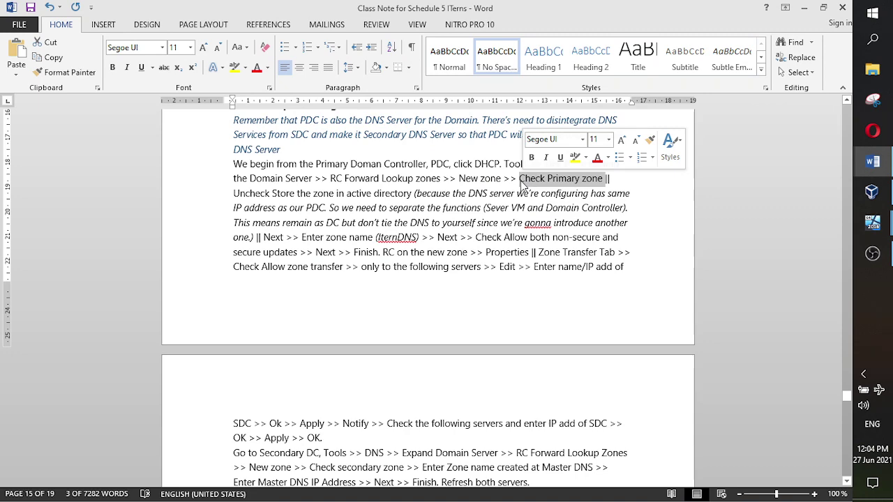
scroll(402, 237, down, 3)
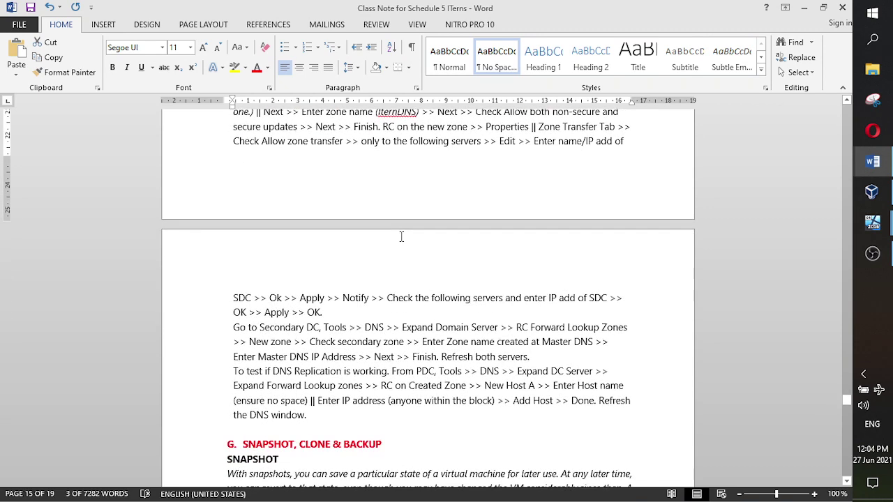
scroll(402, 237, up, 2)
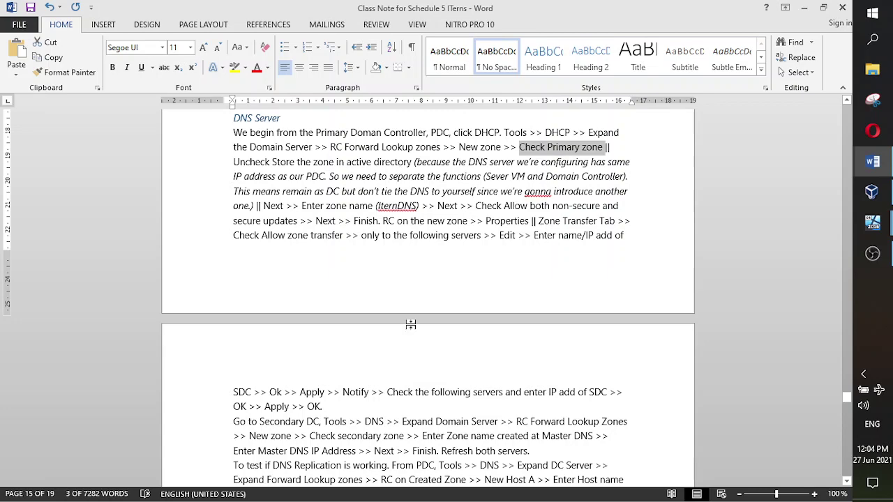
scroll(410, 325, down, 5)
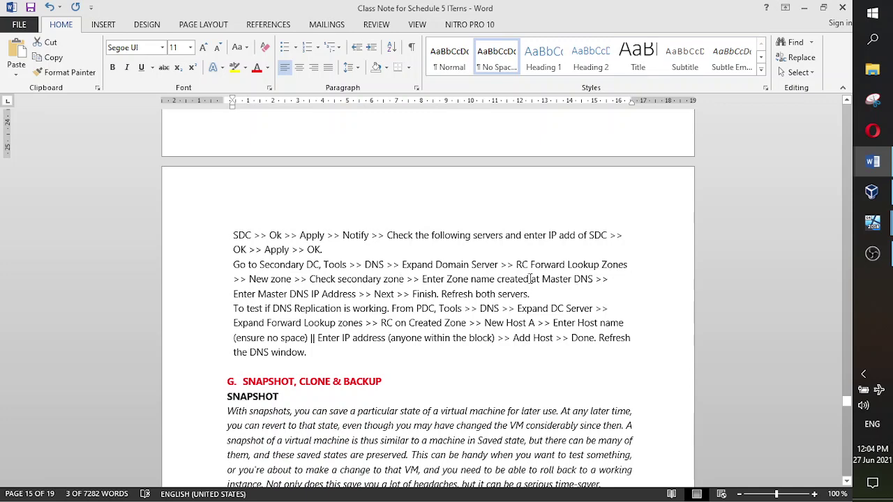
- In Itern Server 2's New Zone Wizard, choose a secondary zone named IternDNS
mouse_move(871, 223)
click(769, 255)
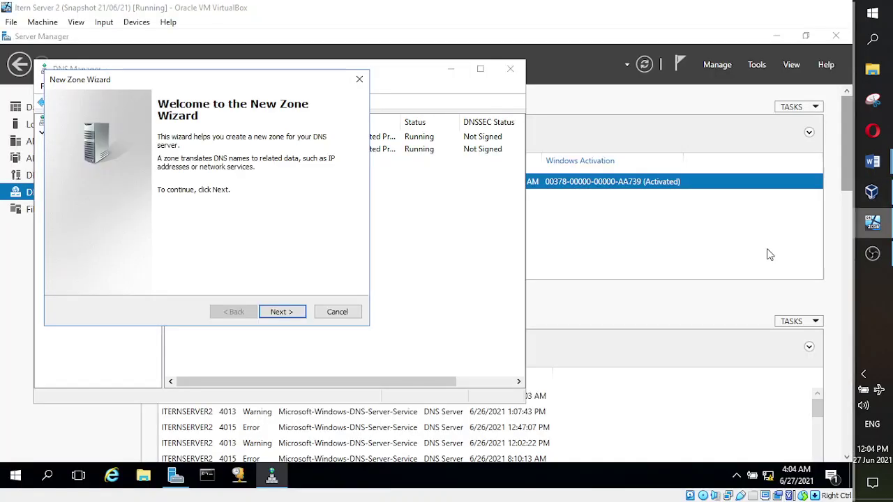
click(283, 314)
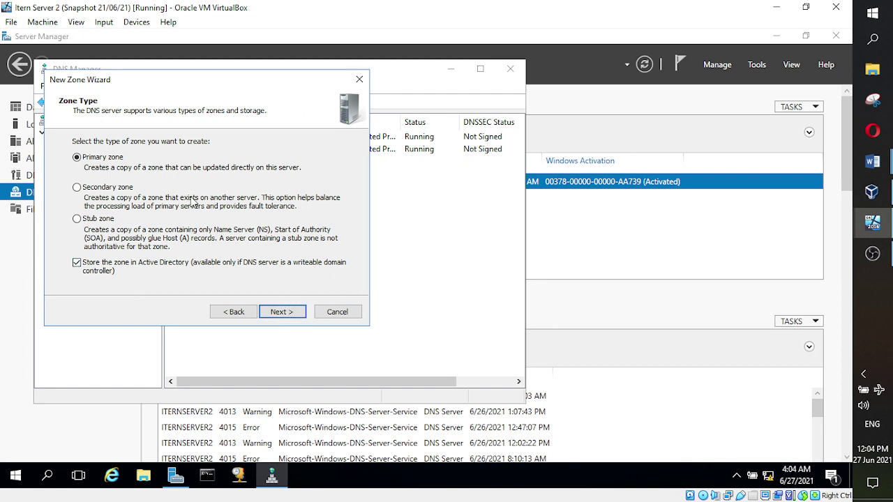
click(78, 188)
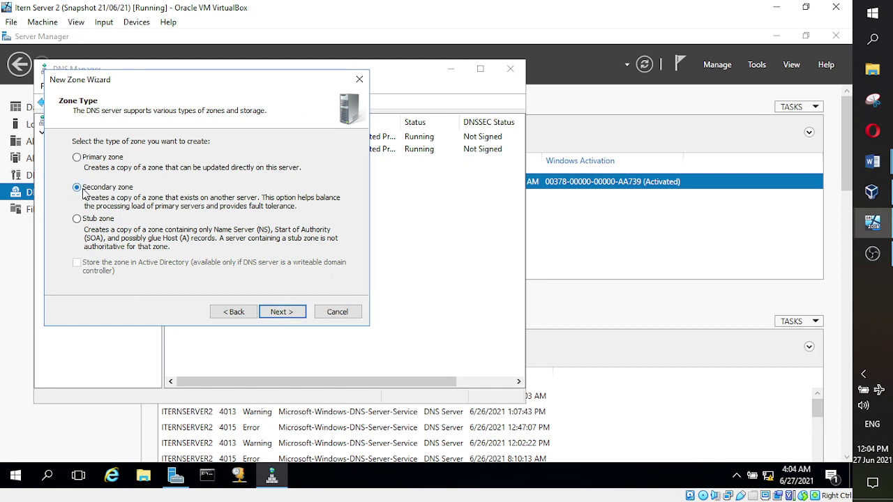
click(292, 314)
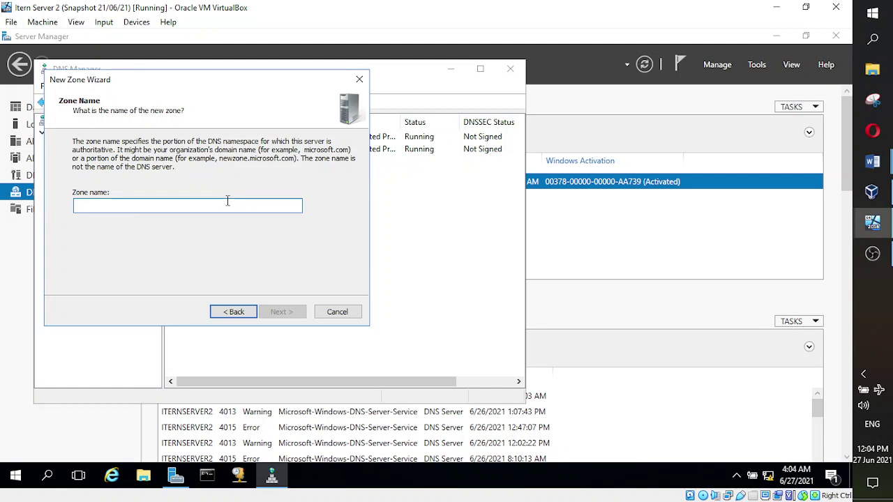
text(i)
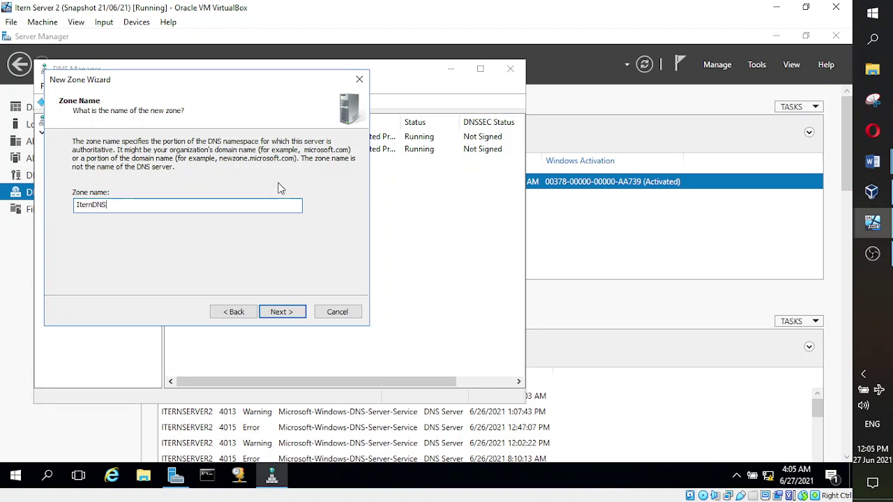
click(282, 312)
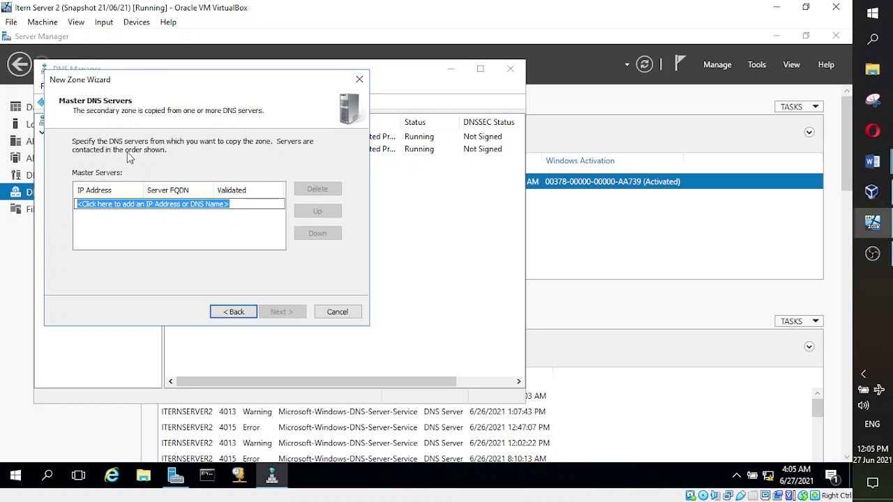
- Add master server 192.168.100.20 and finish creating the IternDNS secondary zone
click(92, 201)
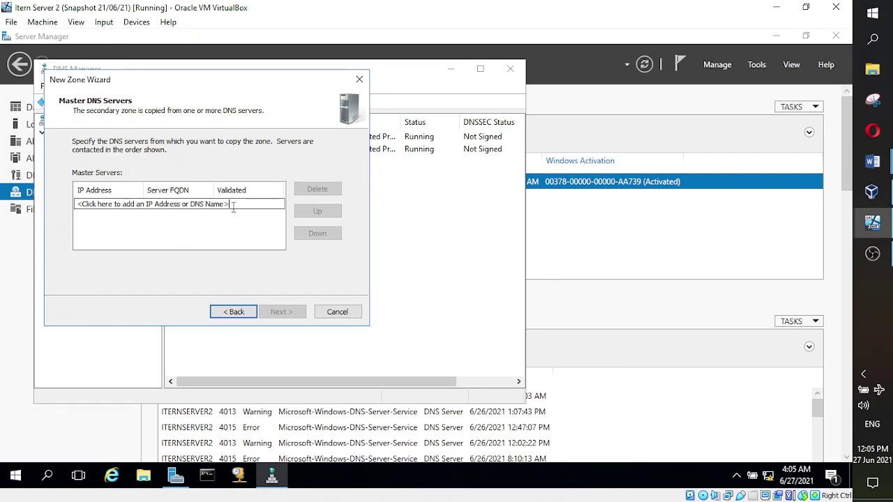
drag(233, 207, 78, 206)
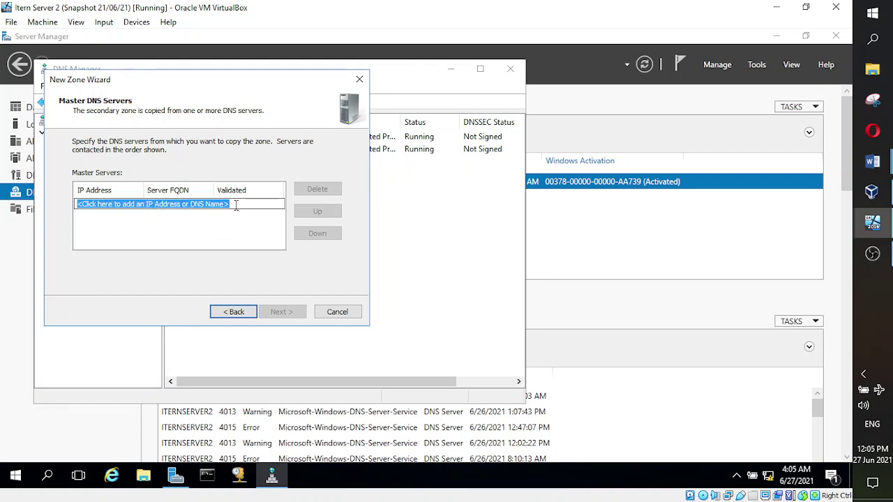
drag(236, 204, 50, 207)
text(192)
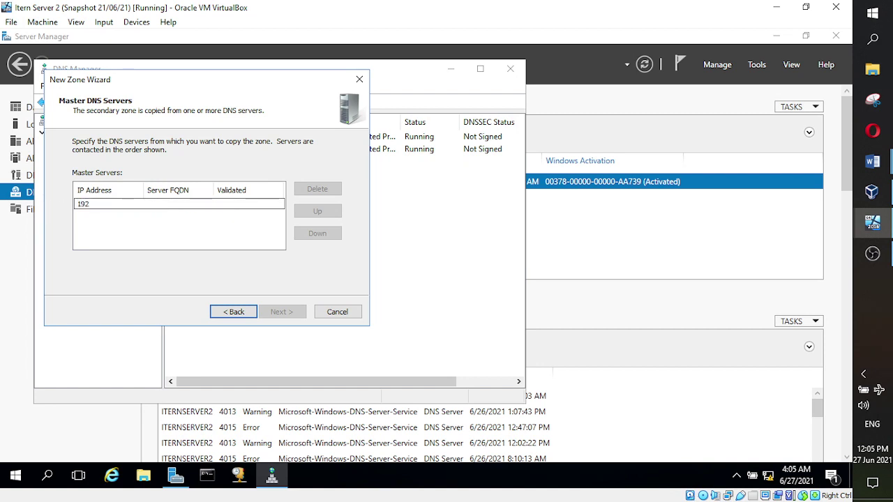
text(.168.100.20)
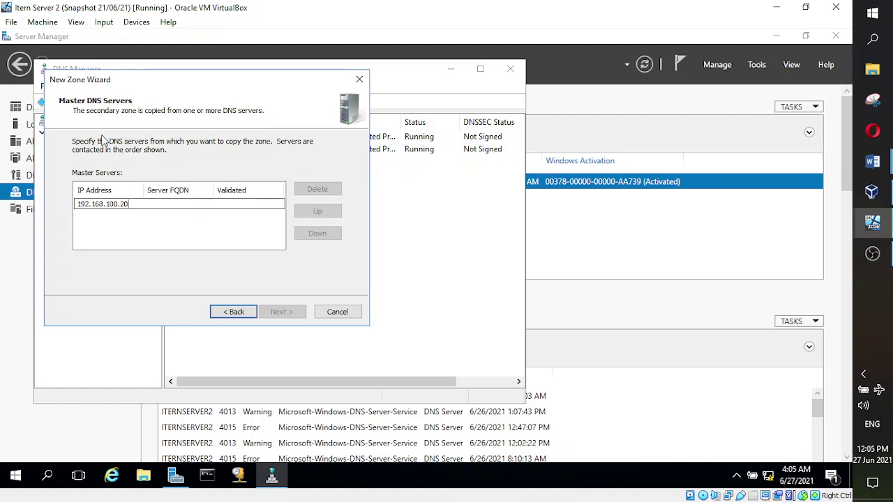
click(96, 222)
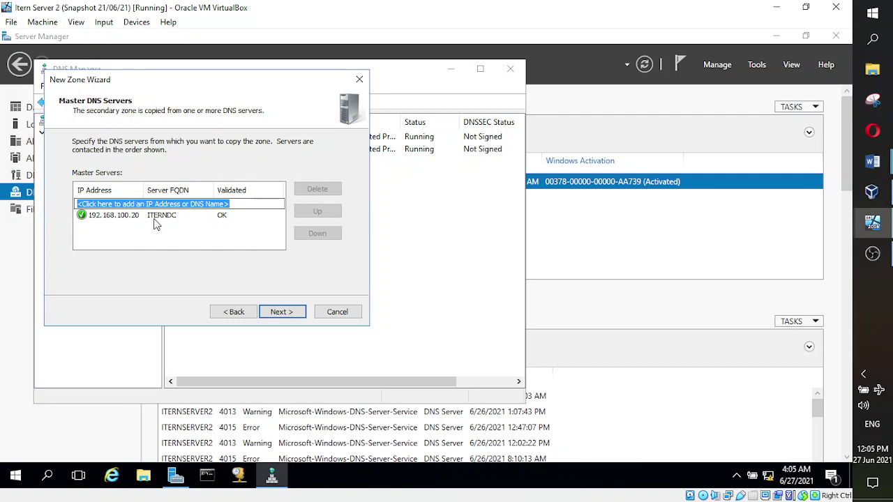
click(283, 313)
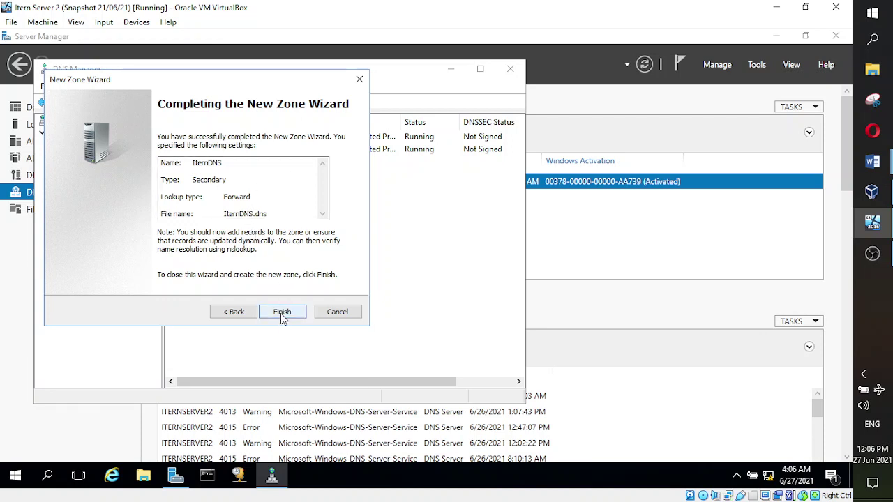
click(282, 315)
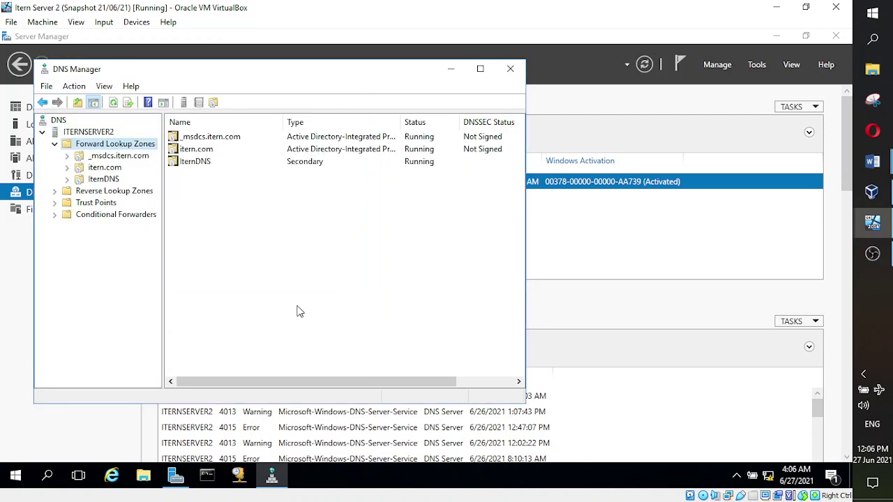
- Select the new IternDNS zone to view its SOA and NS records
click(103, 179)
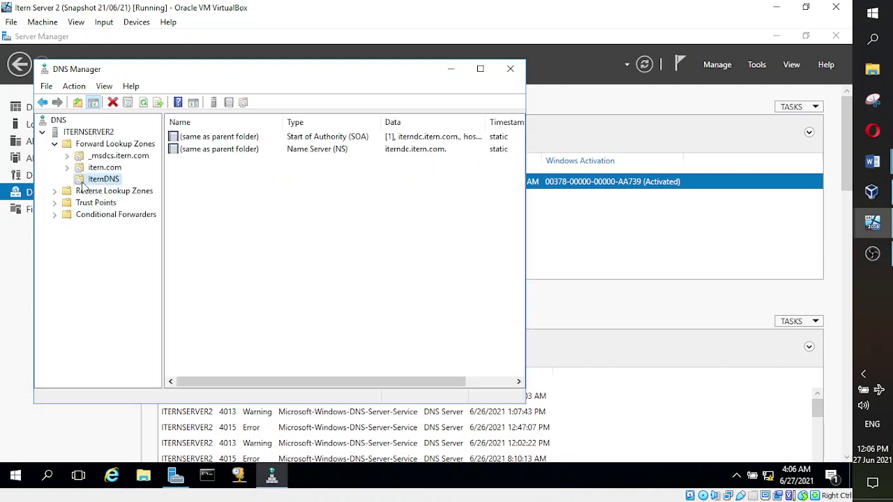
right_click(95, 183)
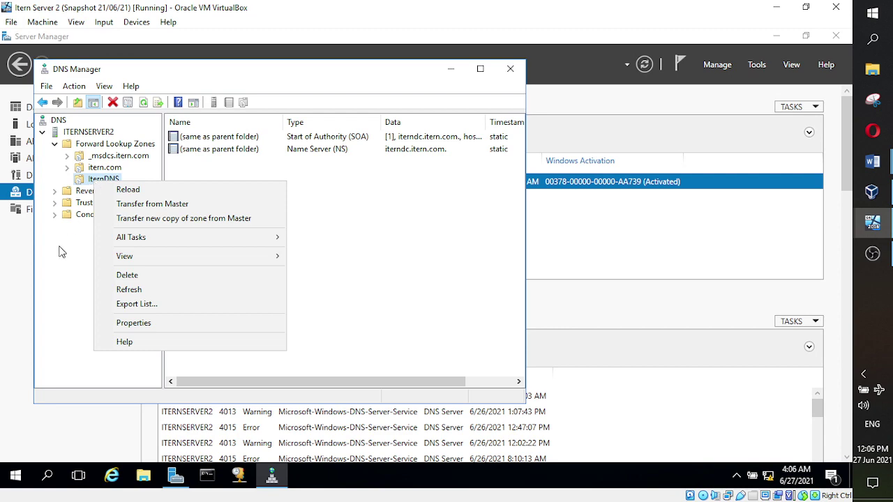
click(63, 252)
mouse_move(872, 162)
click(788, 143)
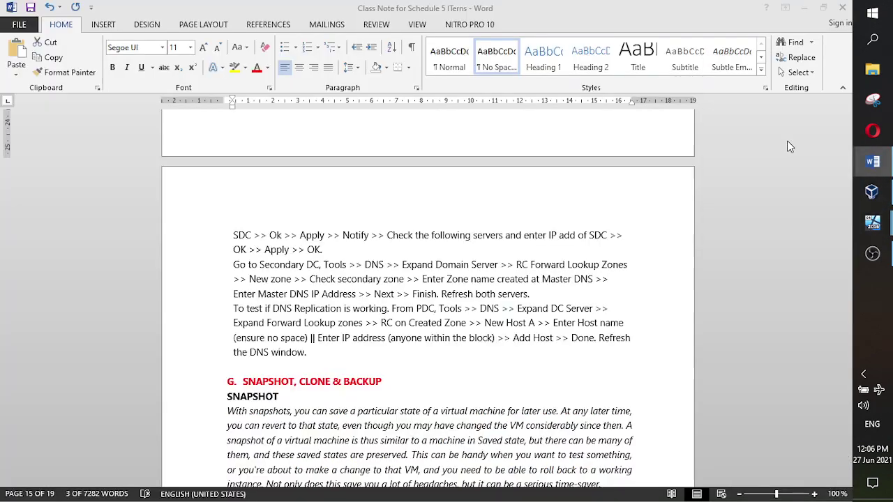
scroll(339, 282, down, 1)
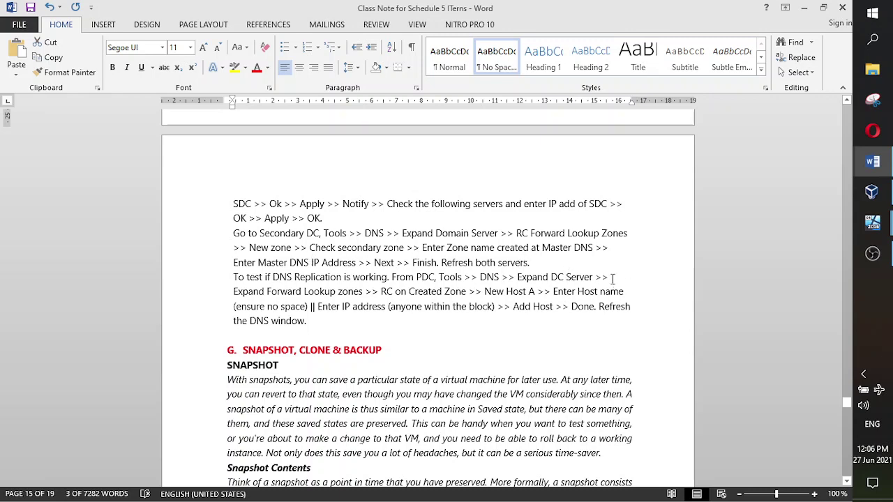
scroll(488, 272, down, 1)
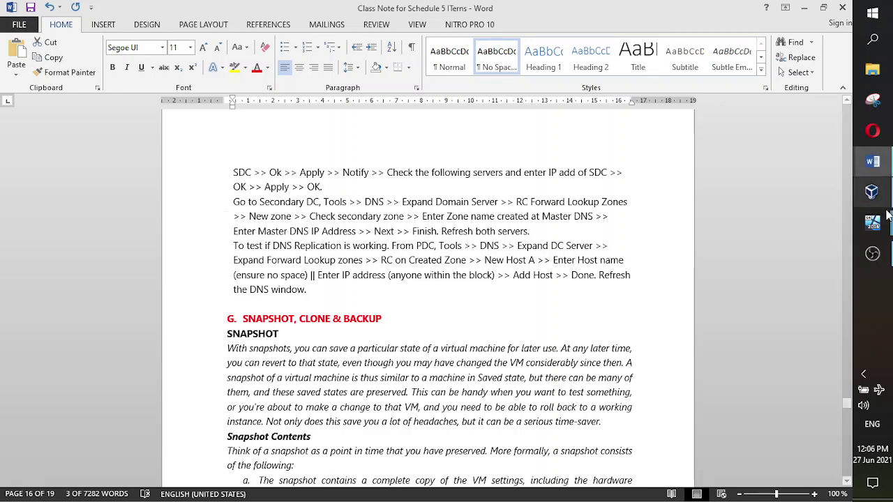
mouse_move(872, 222)
click(816, 314)
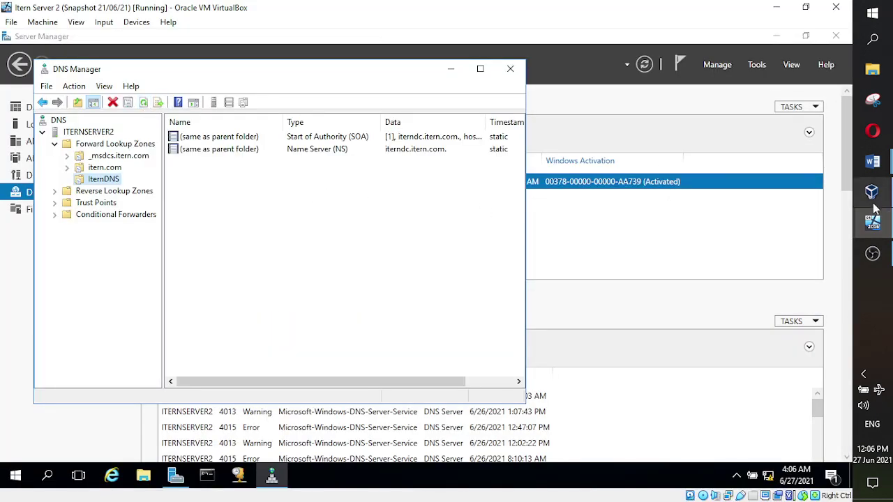
mouse_move(872, 222)
click(821, 201)
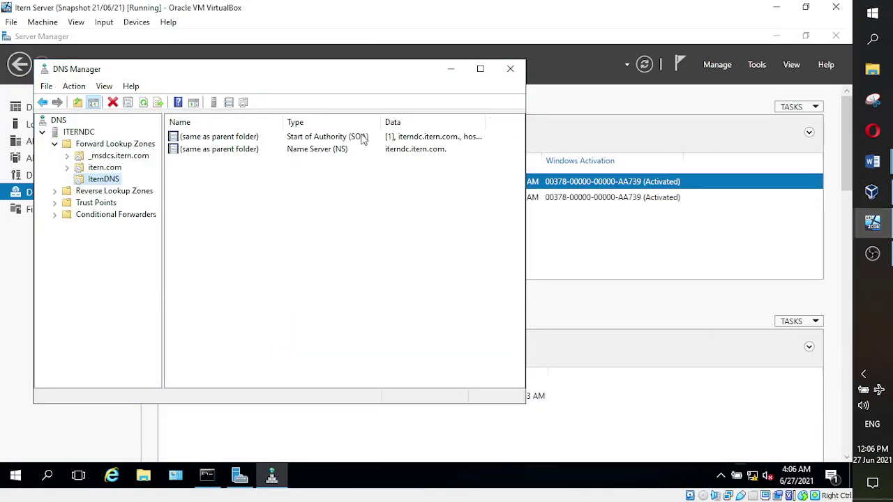
click(143, 103)
click(644, 67)
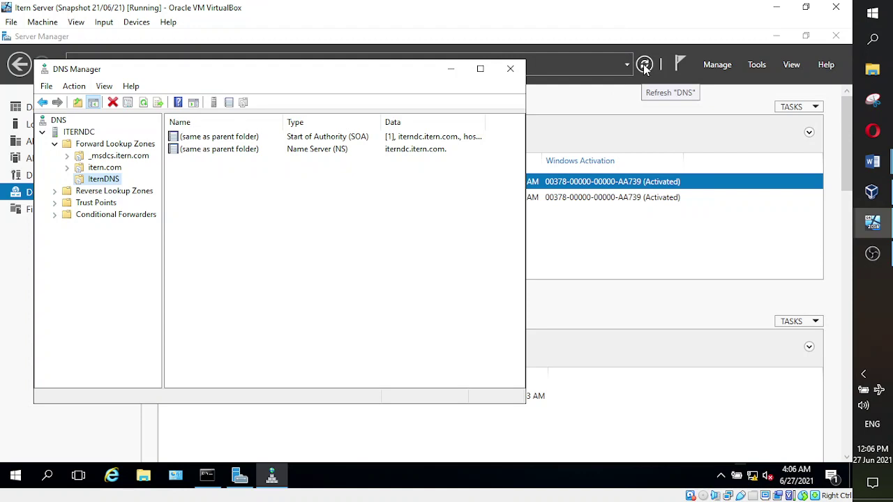
click(645, 66)
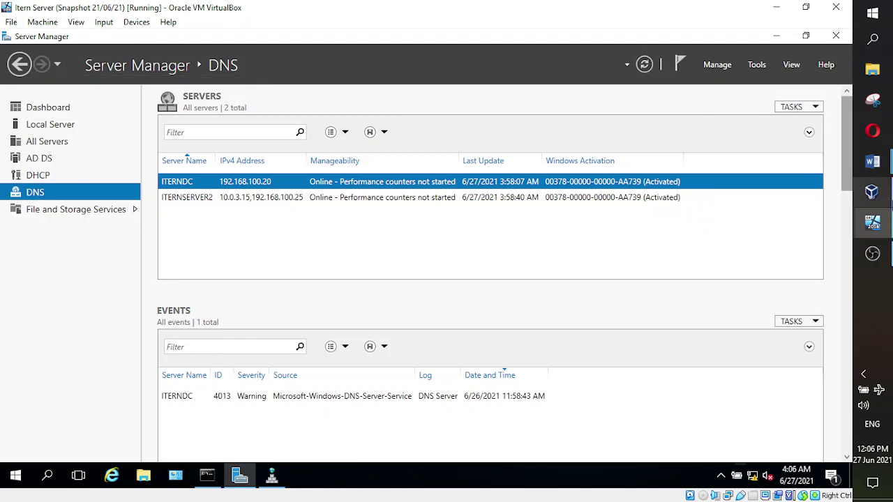
mouse_move(874, 229)
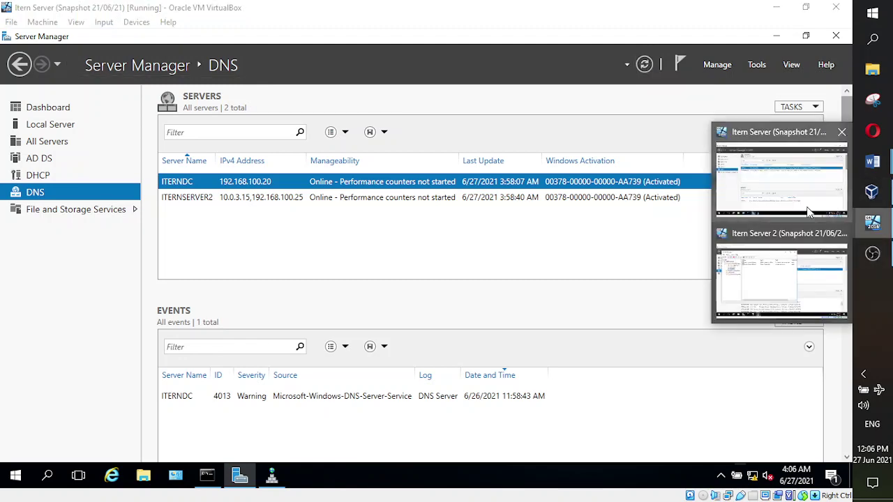
click(790, 260)
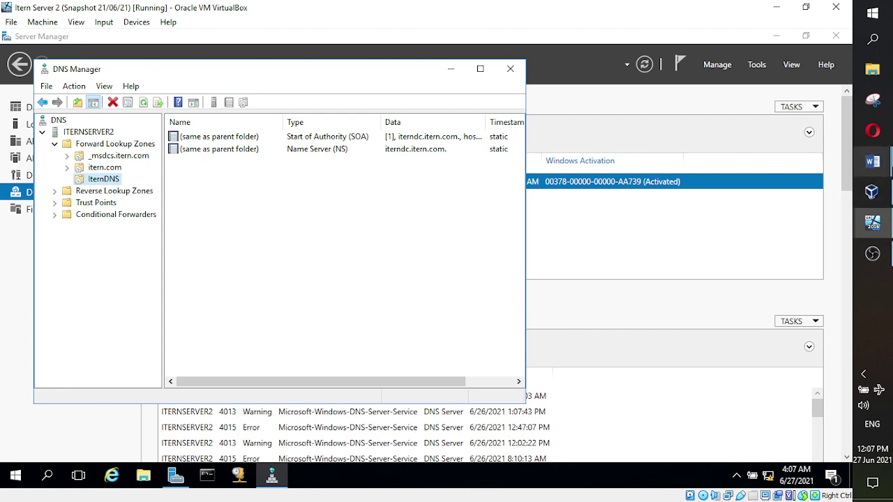
mouse_move(872, 162)
mouse_move(717, 259)
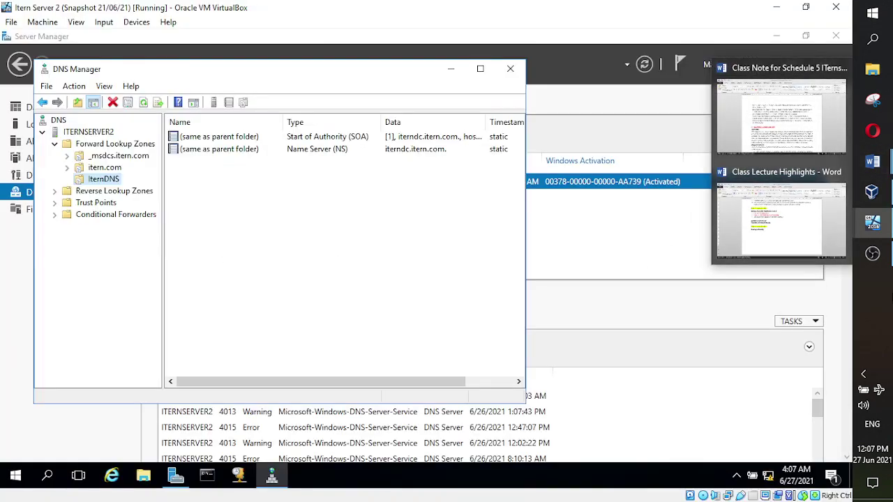
mouse_move(873, 223)
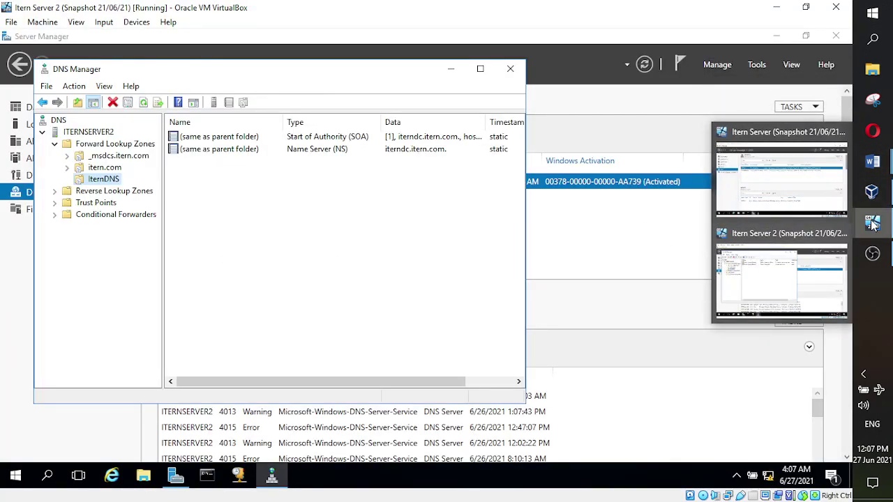
click(819, 197)
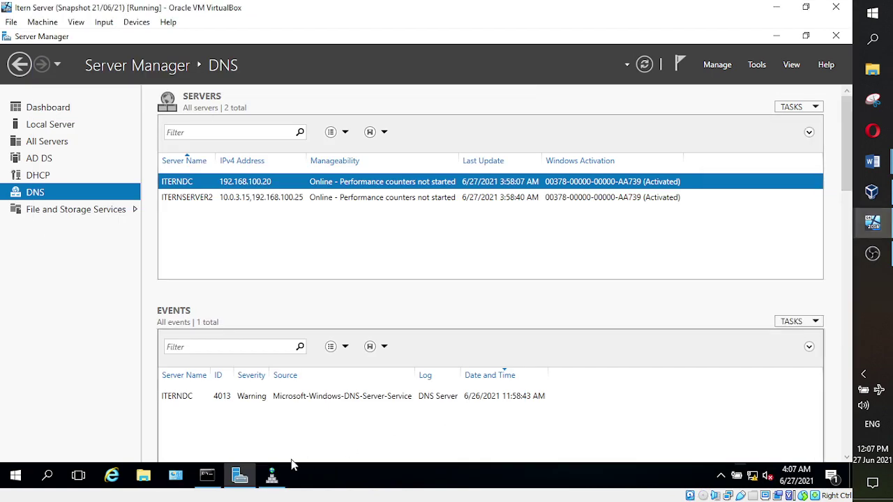
click(271, 476)
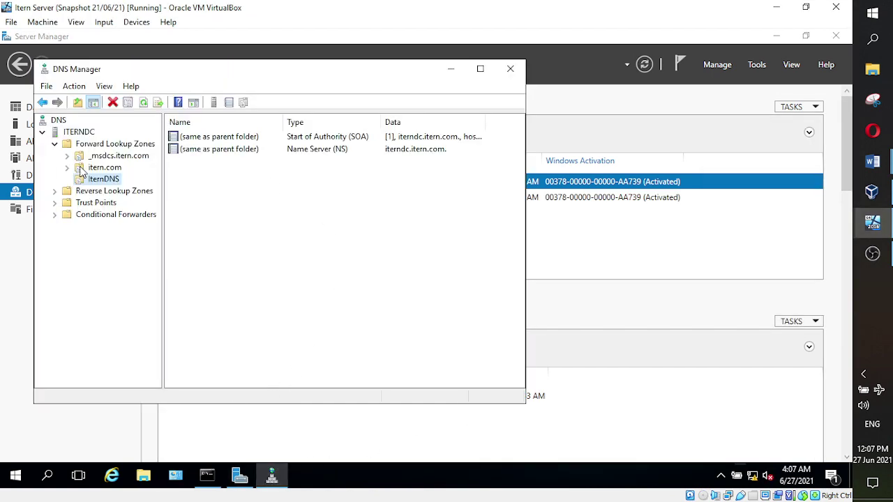
right_click(103, 182)
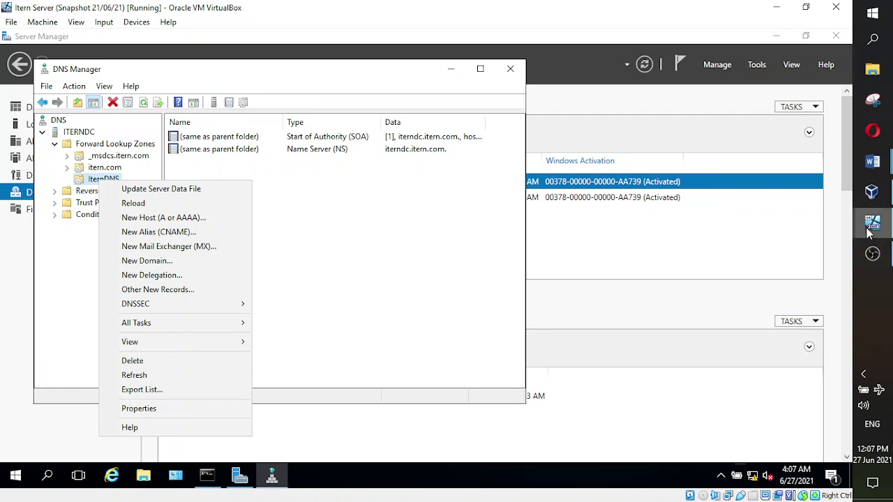
mouse_move(872, 226)
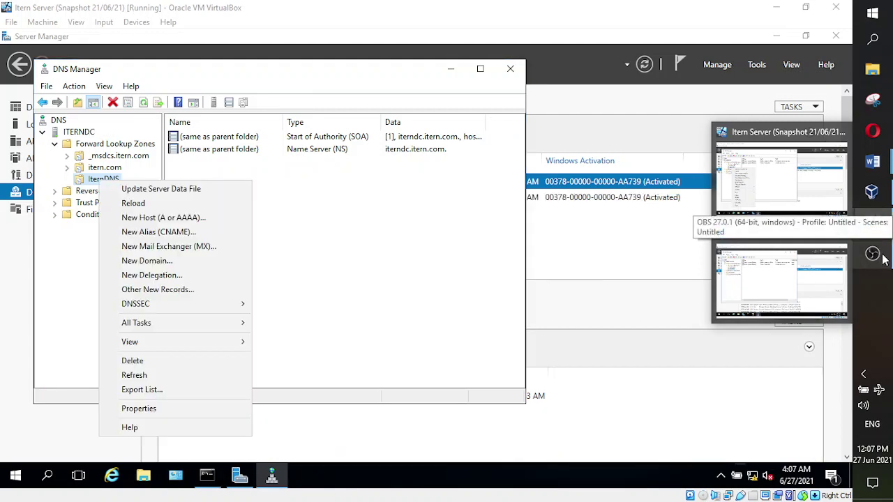
click(785, 272)
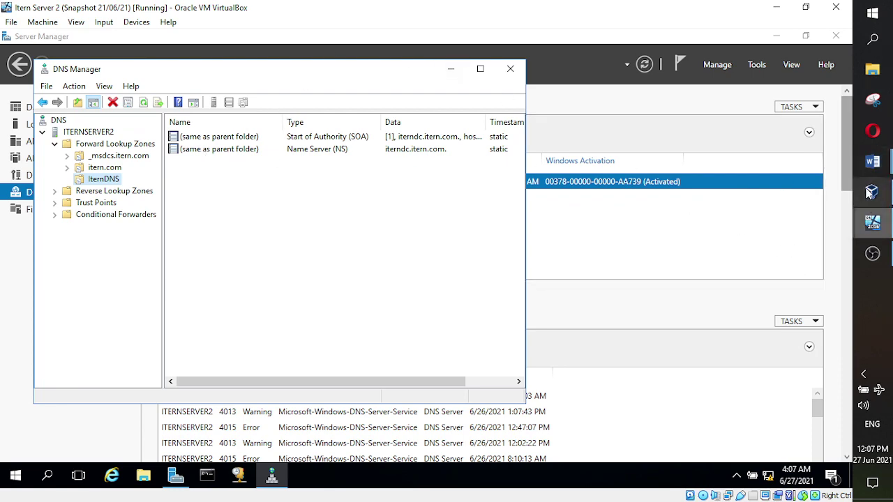
- Reread the 'To test if DNS Replication is working' line, then return to the Itern Server VM
mouse_move(872, 162)
click(773, 132)
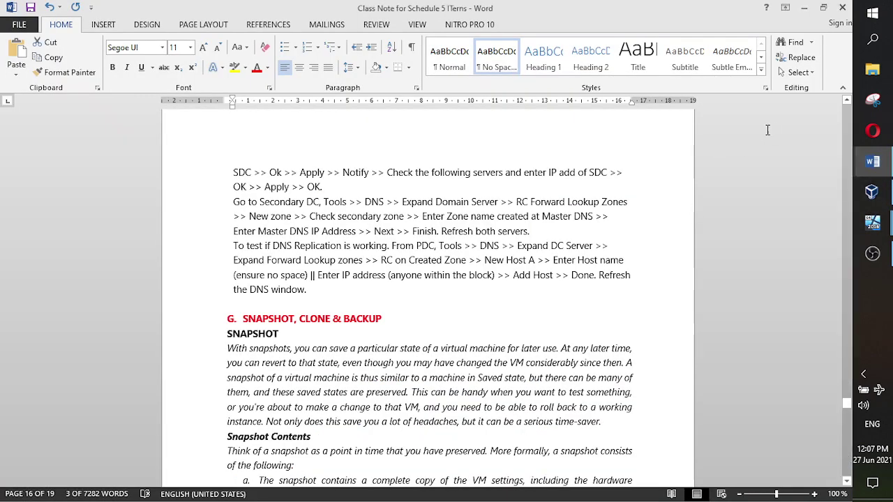
drag(233, 246, 414, 249)
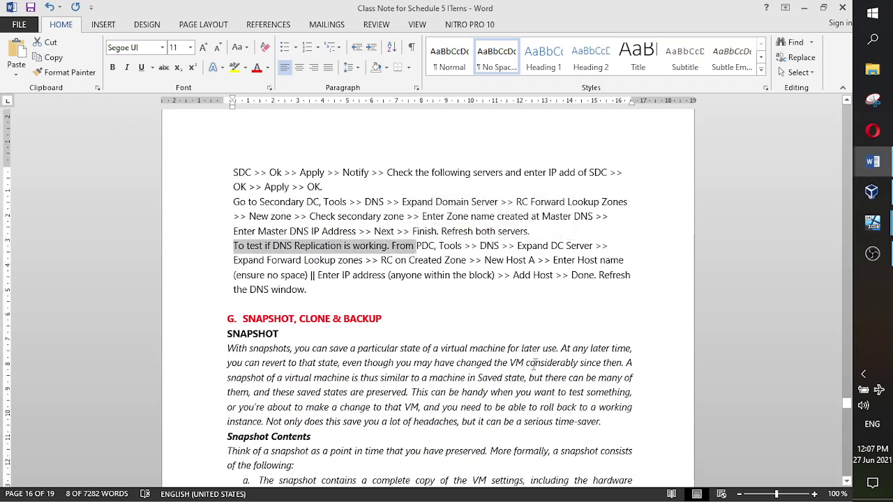
key(shift+Right)
click(336, 261)
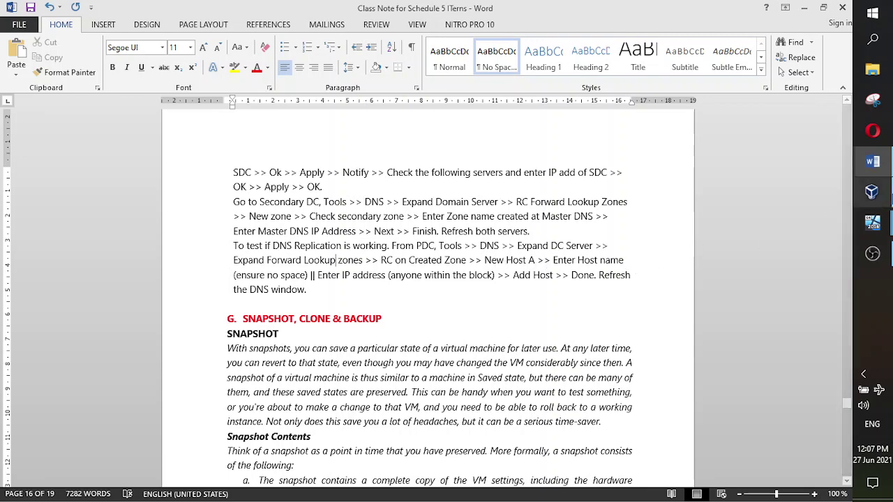
click(872, 222)
click(791, 188)
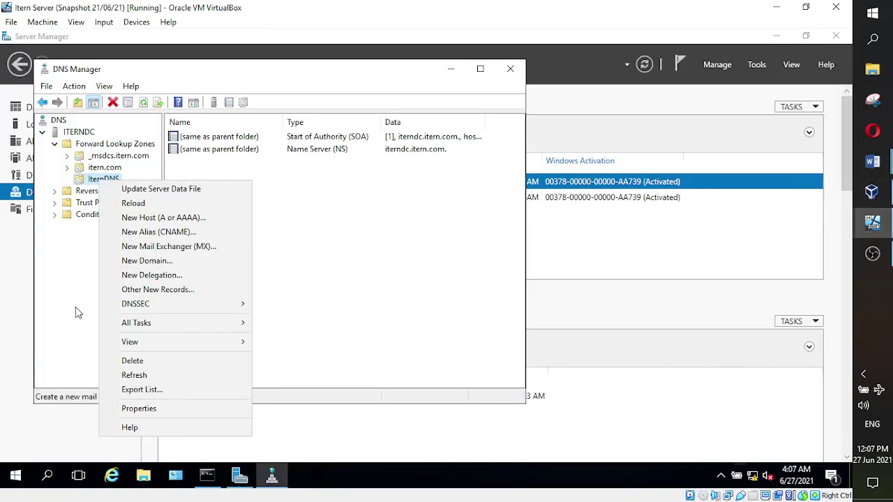
- Open the context menu of ITERNDC's IternDNS zone in DNS Manager
click(305, 299)
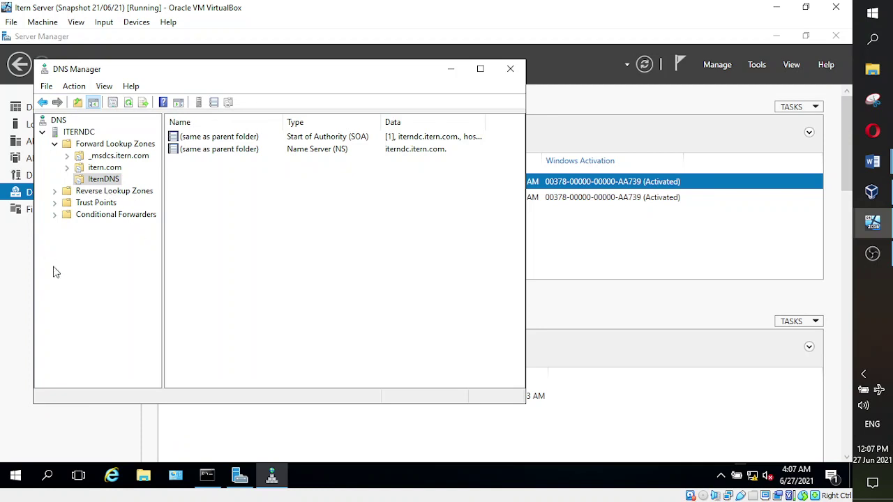
right_click(100, 183)
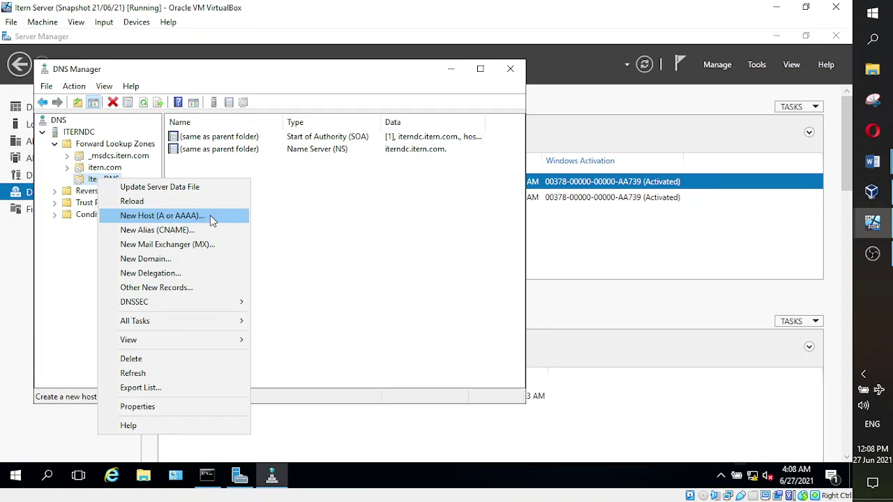
- Add host (A) record Schedule5 with IP 192.168.100.28 to the IternDNS zone
click(131, 216)
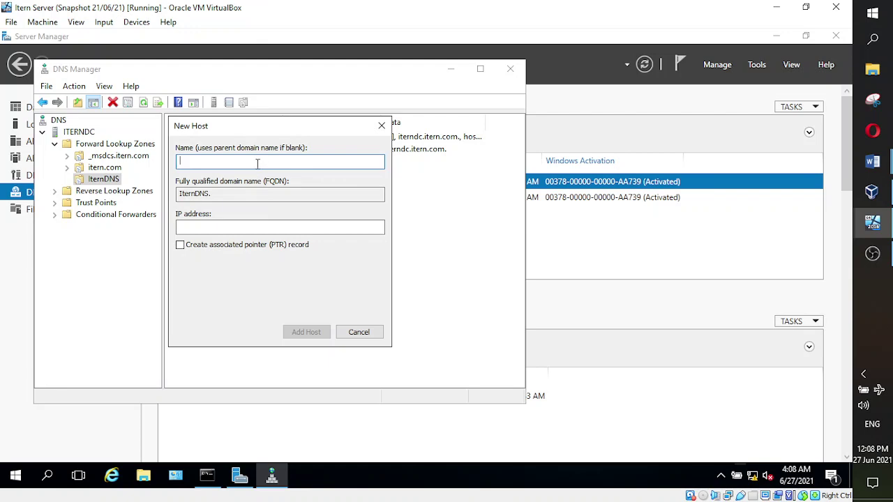
text(Schedu)
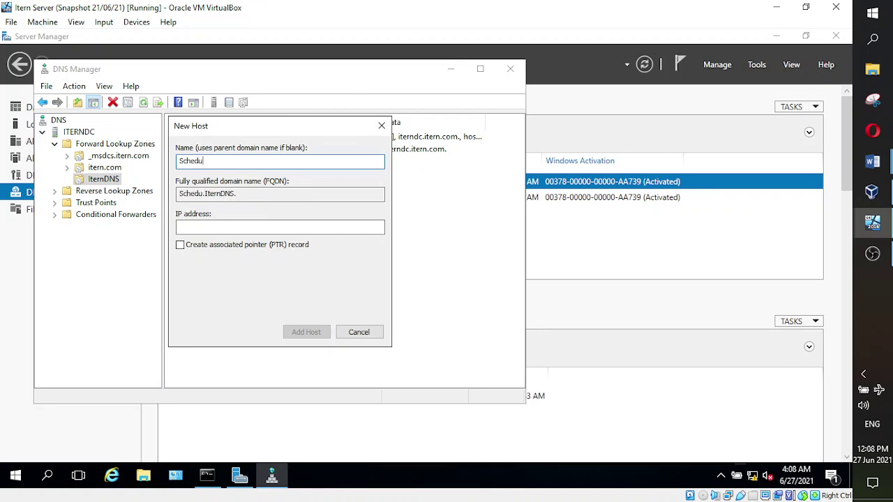
text(le5)
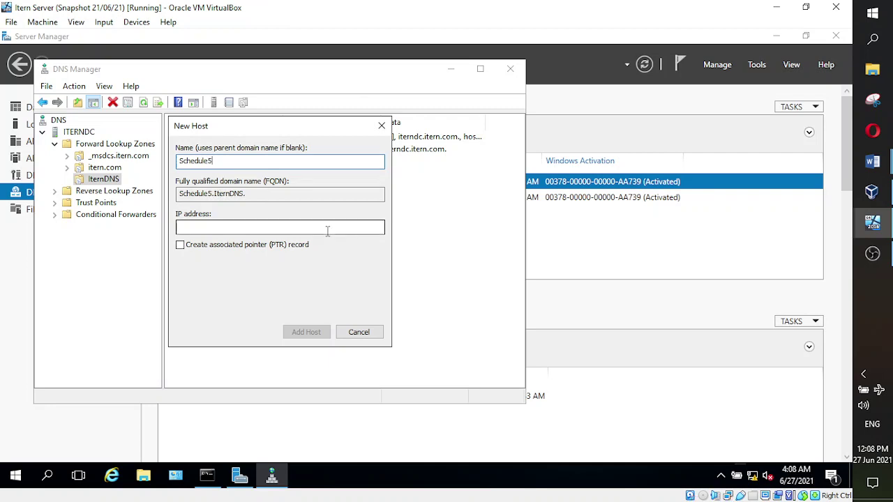
click(287, 226)
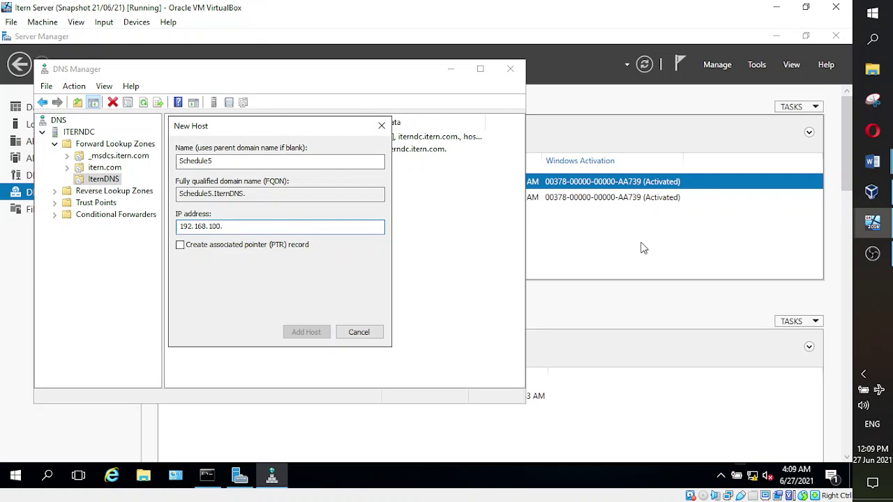
text(28)
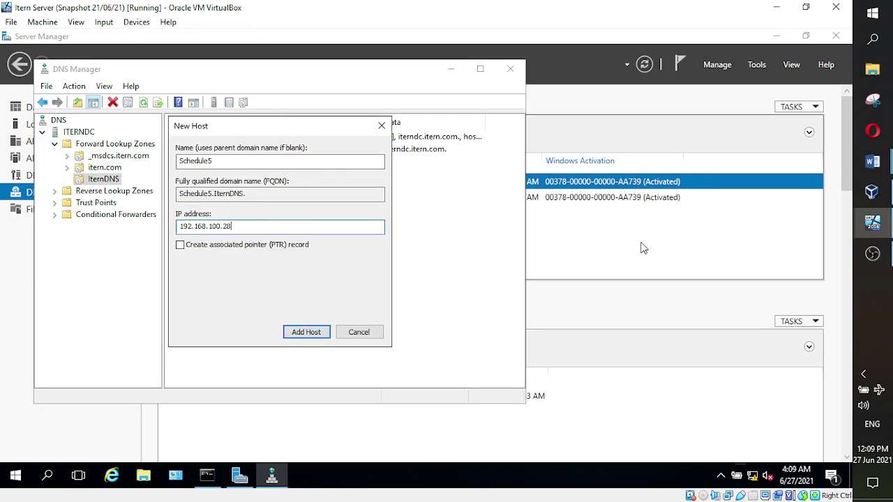
click(314, 337)
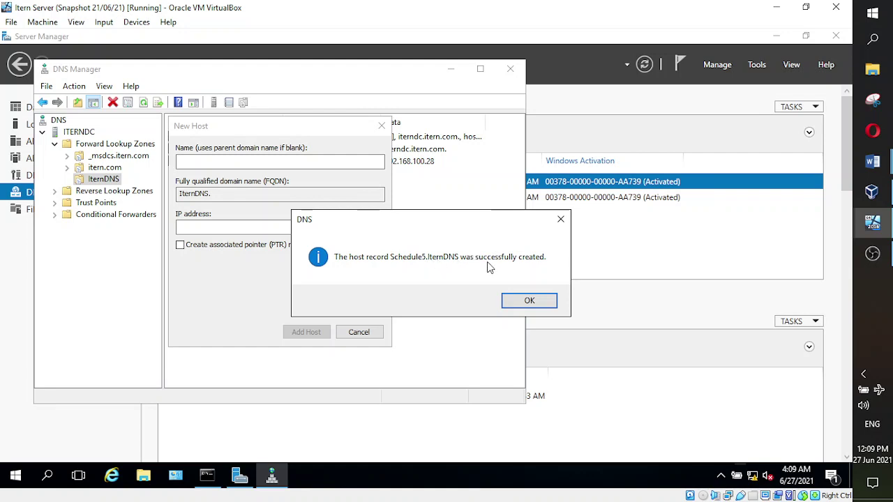
click(535, 302)
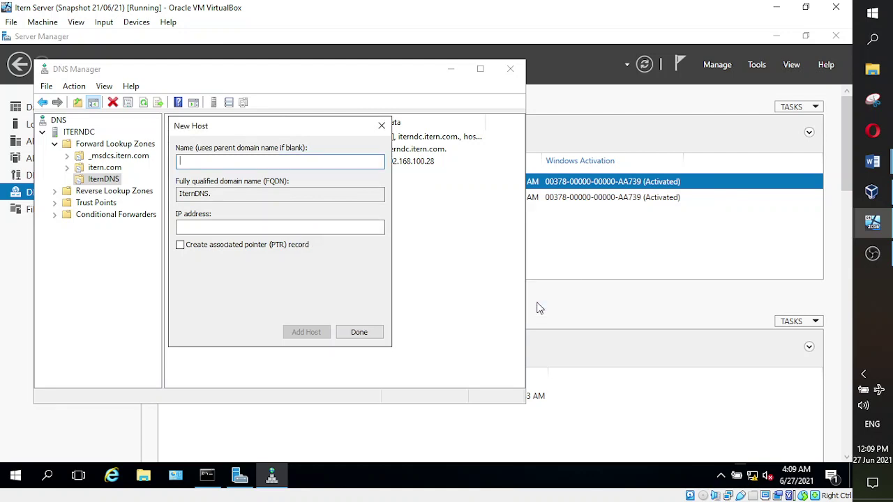
click(356, 333)
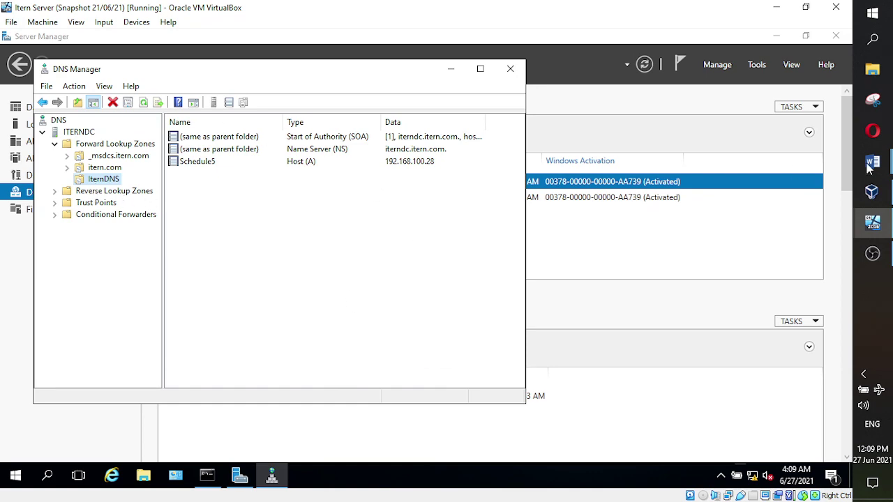
- Refresh ITERNDC's IternDNS zone to confirm Schedule5, then switch to Itern Server 2
mouse_move(878, 176)
click(793, 150)
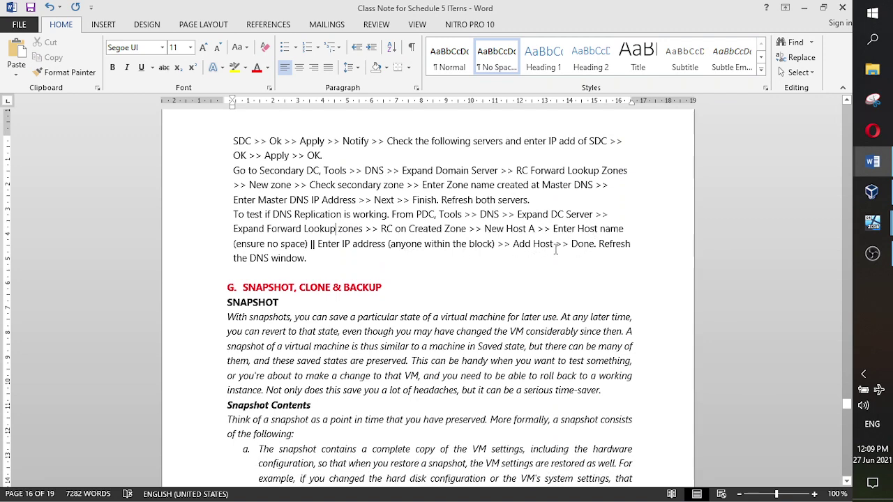
mouse_move(872, 161)
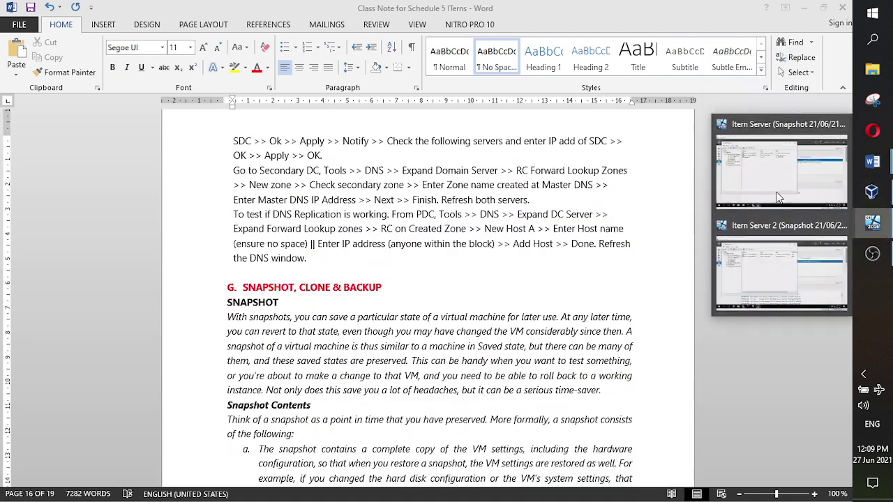
click(782, 164)
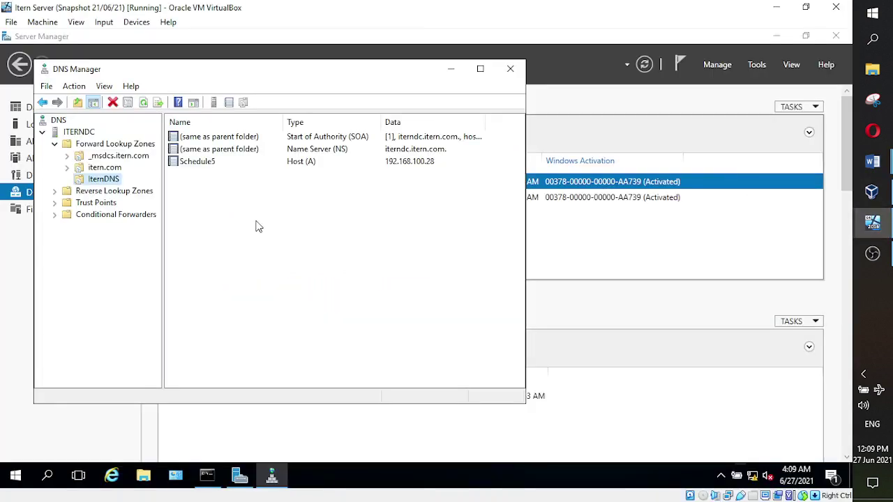
click(143, 103)
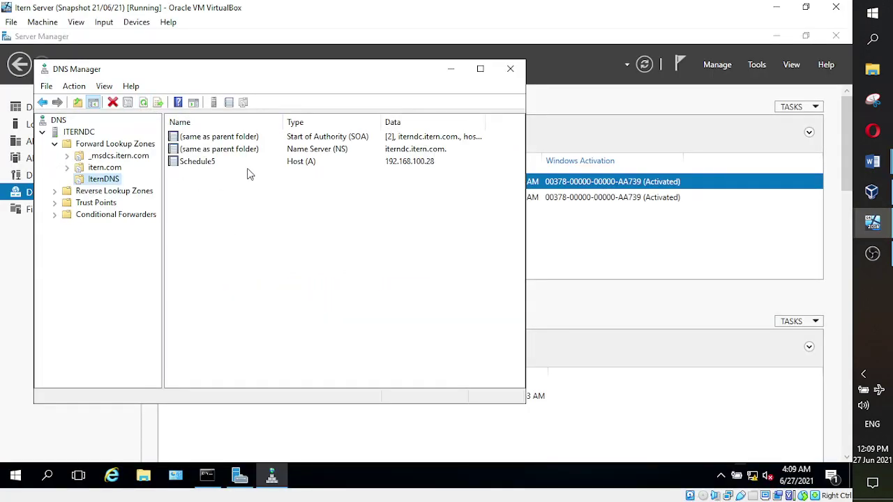
click(212, 168)
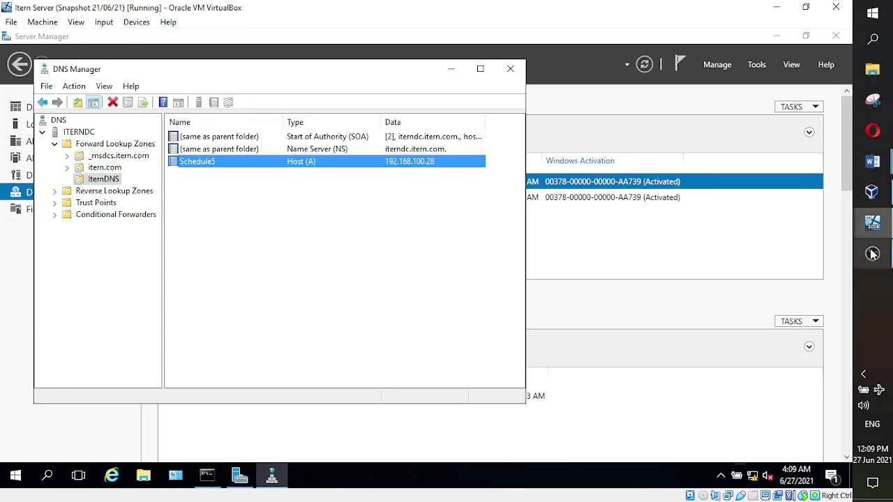
click(872, 225)
click(782, 282)
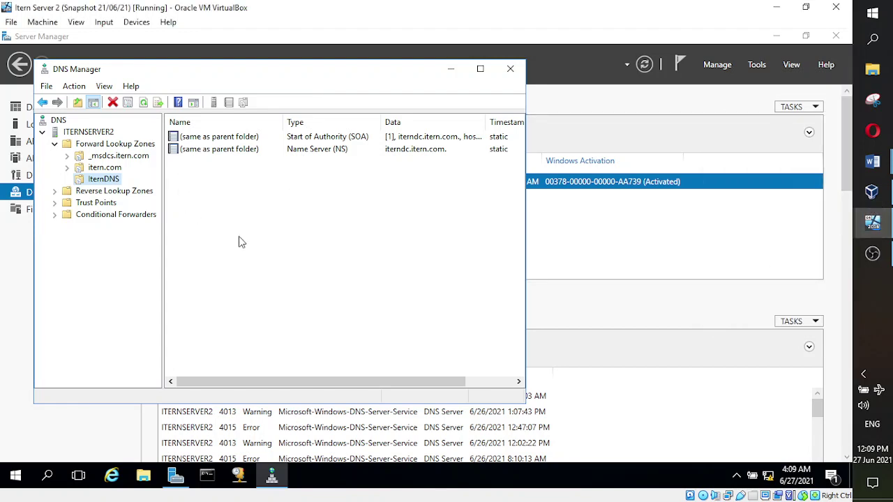
- Refresh ITERNSERVER2's IternDNS zone, select the replicated Schedule5 record, then bring up Class Lecture Highlights
click(143, 102)
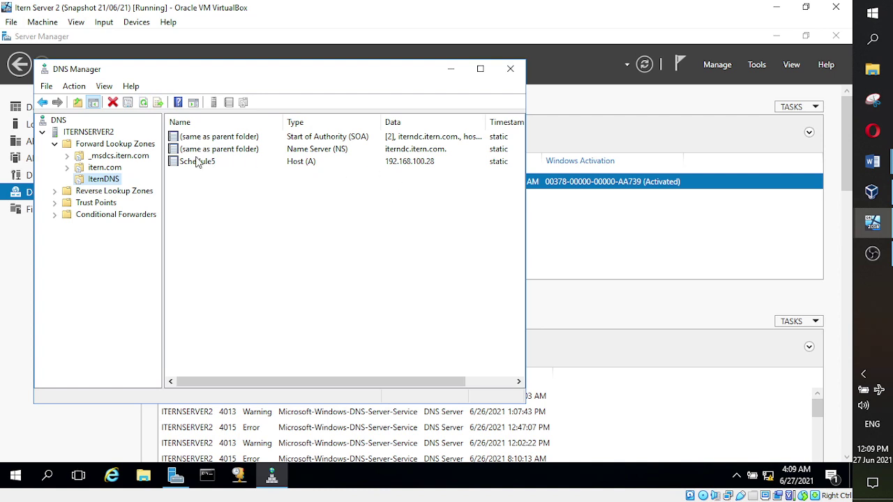
click(195, 162)
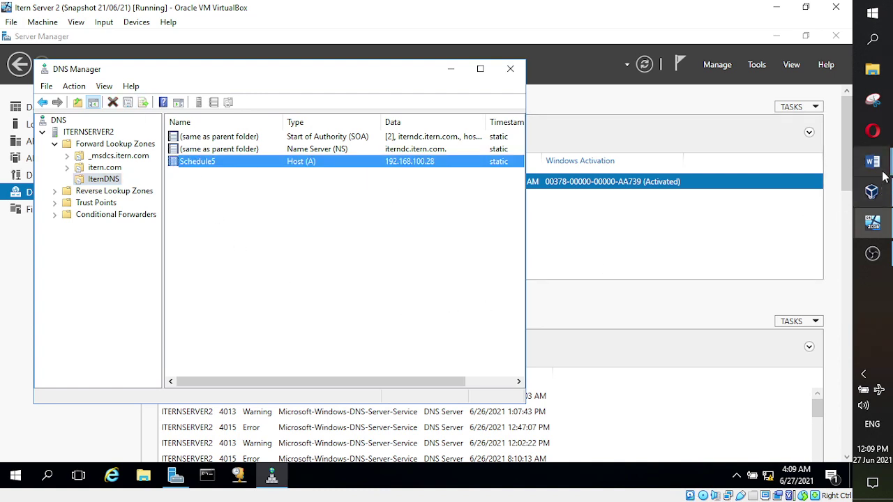
mouse_move(872, 161)
click(782, 202)
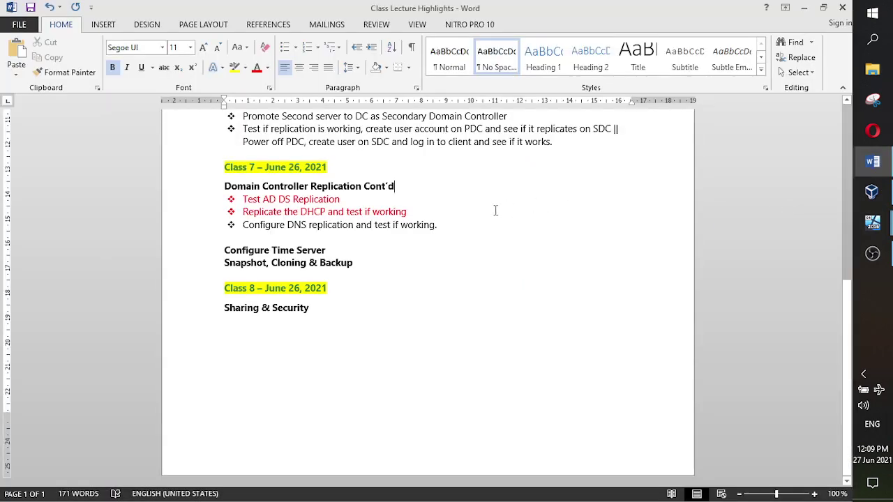
- Highlight the 'Configure DNS replication and test if working.' line, then return to the Itern Server VM
drag(445, 225, 250, 228)
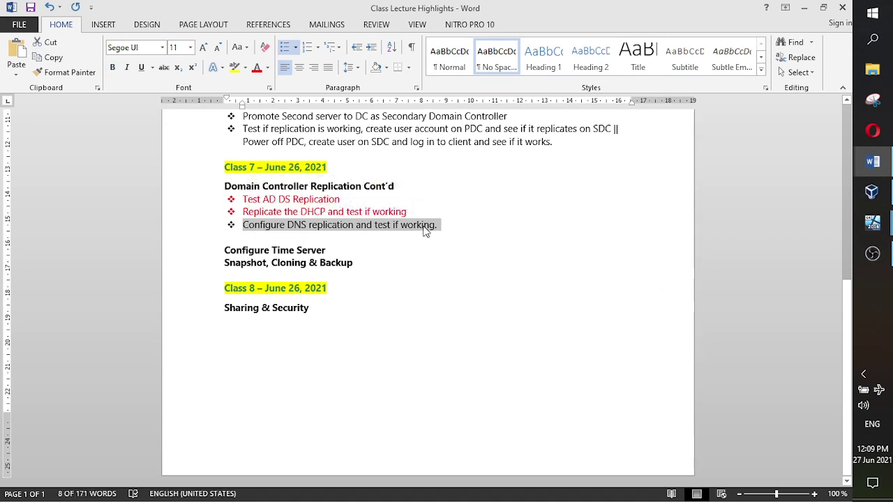
mouse_move(872, 222)
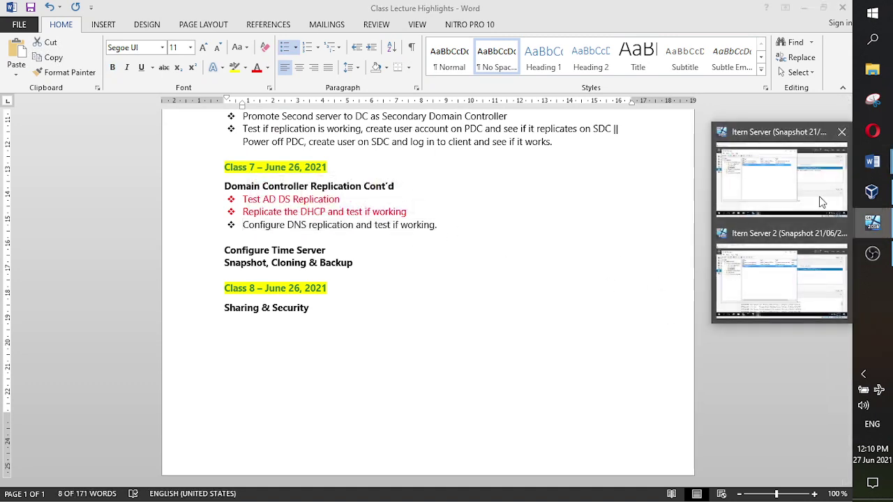
click(774, 185)
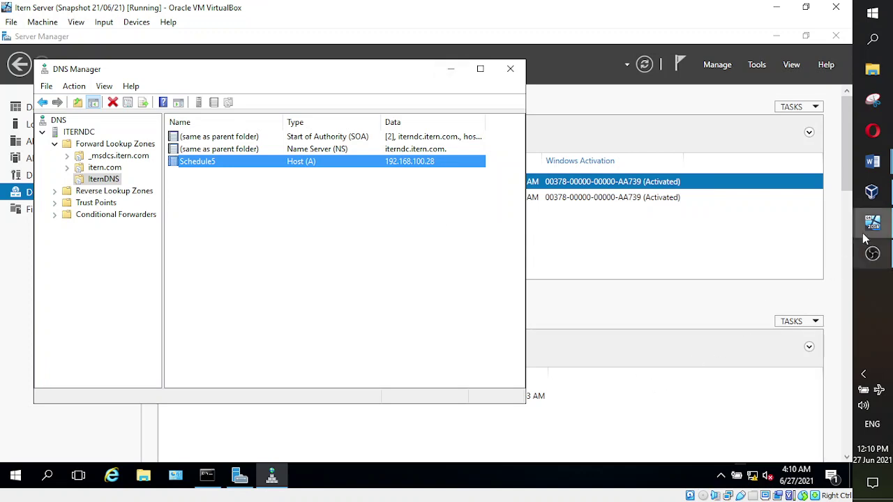
mouse_move(865, 230)
click(760, 260)
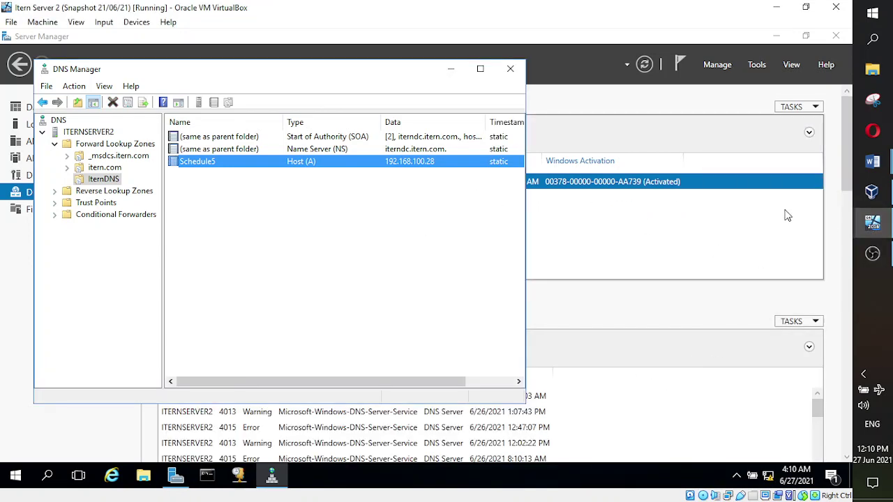
click(779, 189)
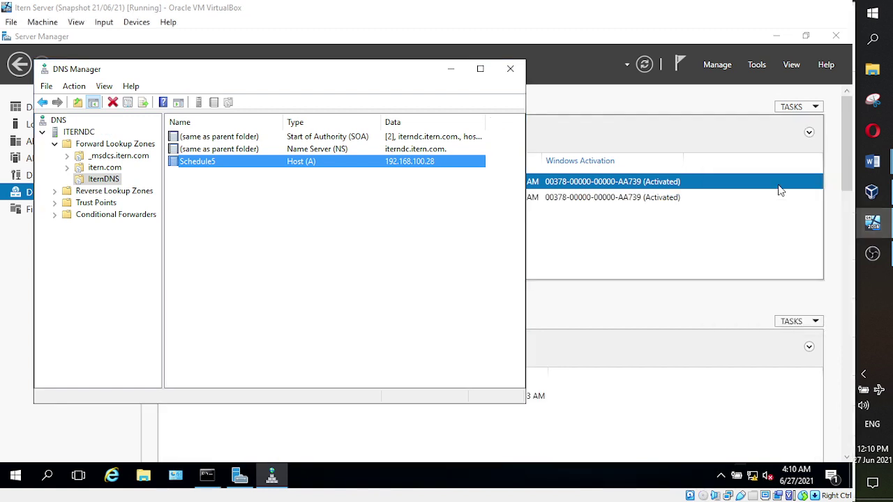
mouse_move(876, 223)
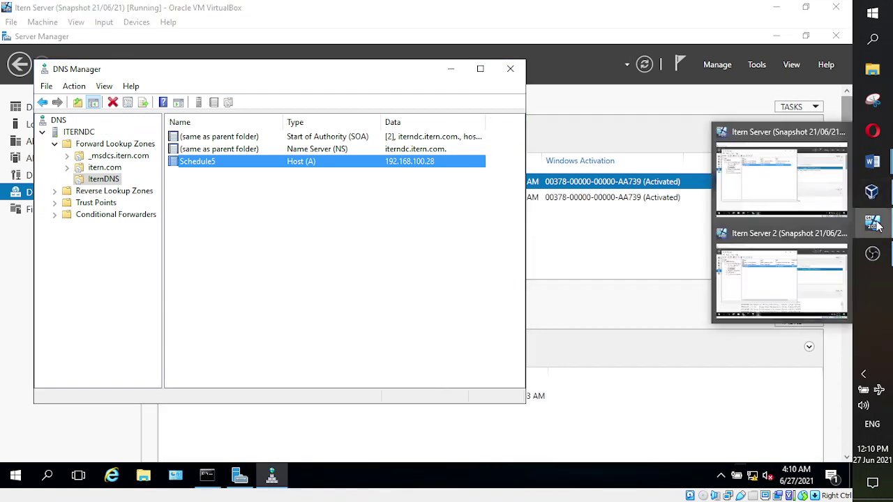
click(772, 267)
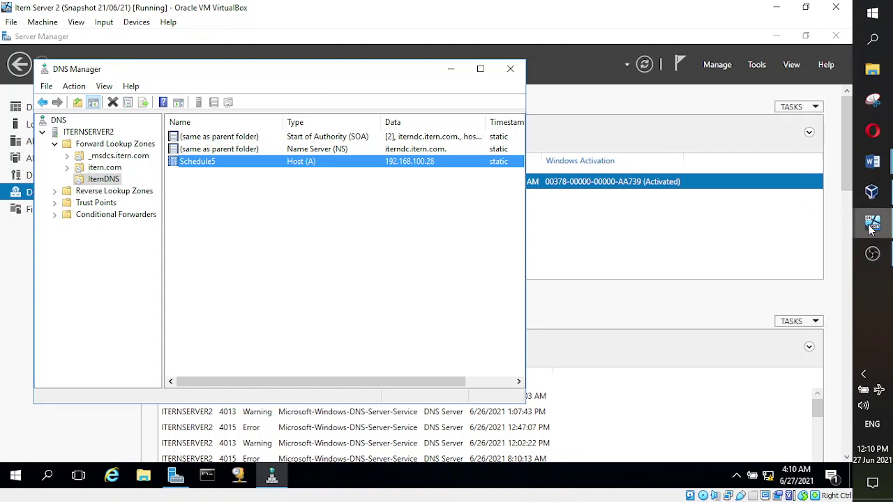
click(880, 262)
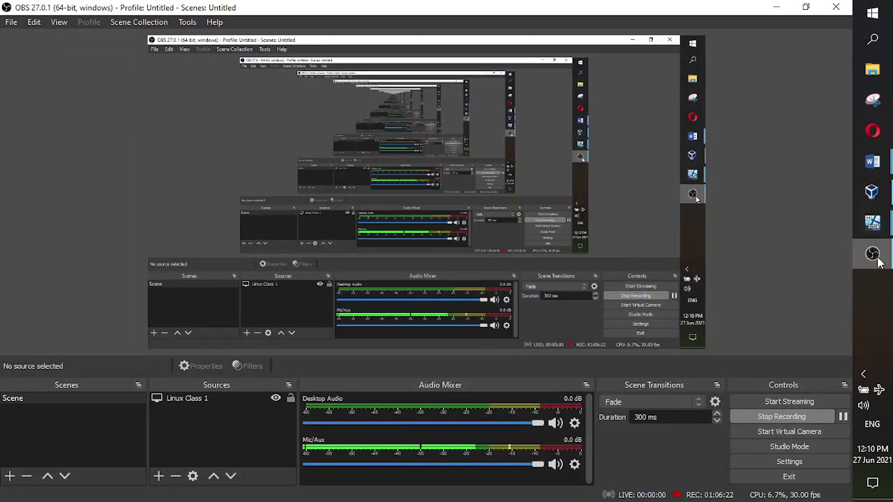
click(872, 222)
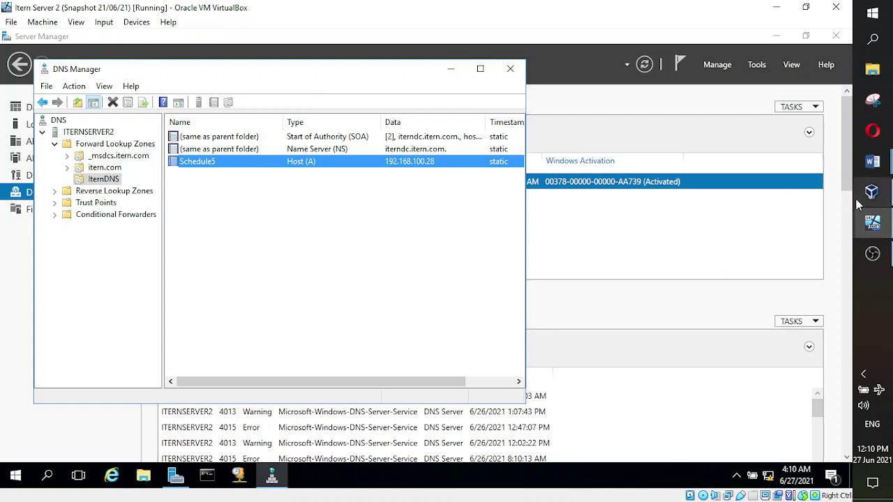
mouse_move(872, 162)
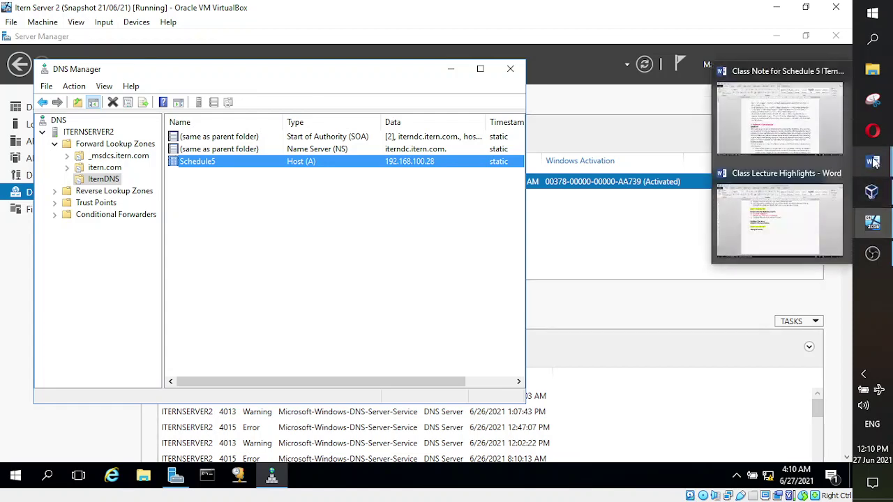
click(753, 143)
scroll(289, 239, down, 1)
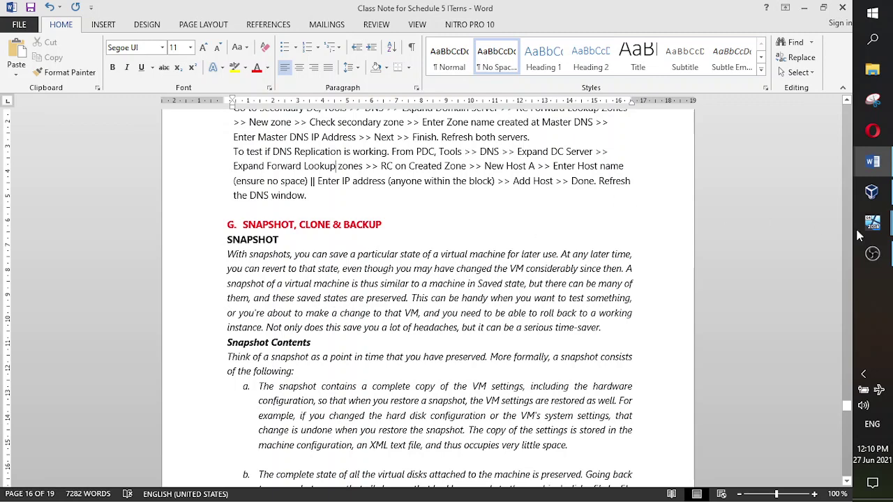
mouse_move(872, 223)
click(786, 191)
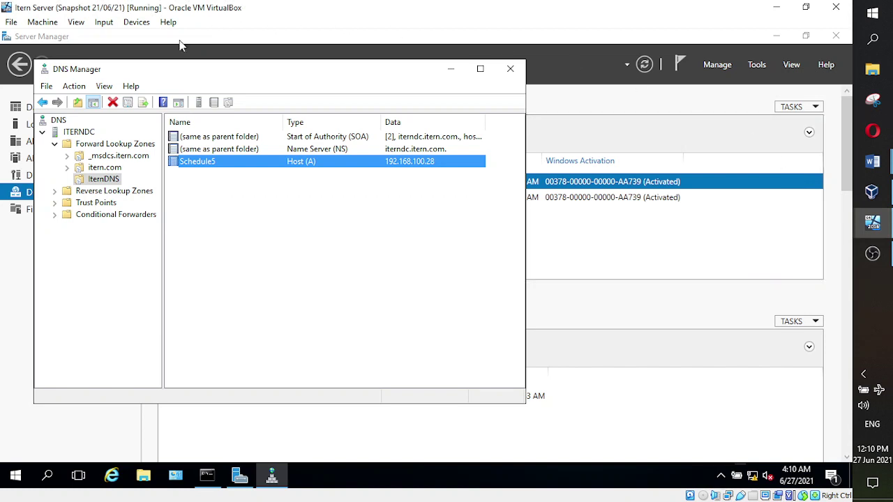